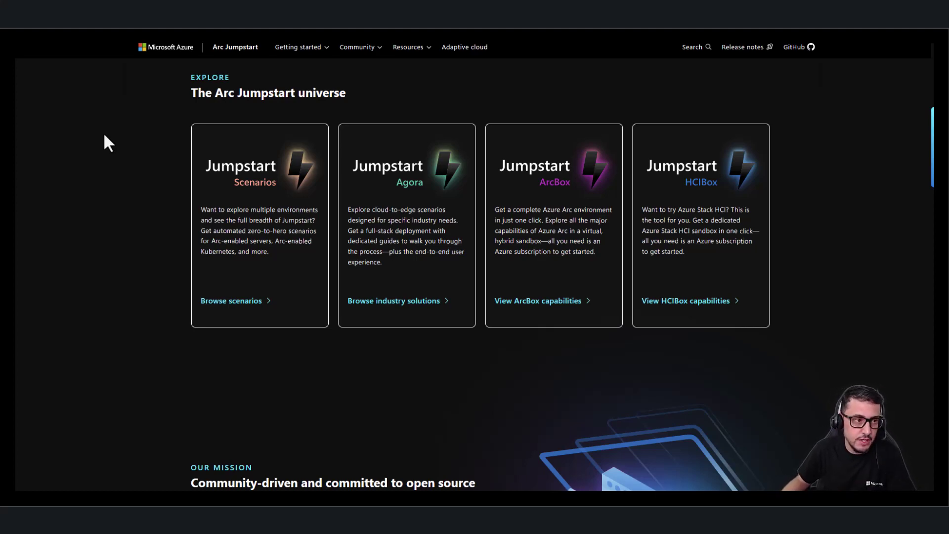
Open the Jumpstart ArcBox for IT Pros guide from the ArcBox overview and collapse the guide's navigation sidebar
{"action": "scroll", "coordinate": [182, 193], "scroll_direction": "up", "scroll_amount": 8}
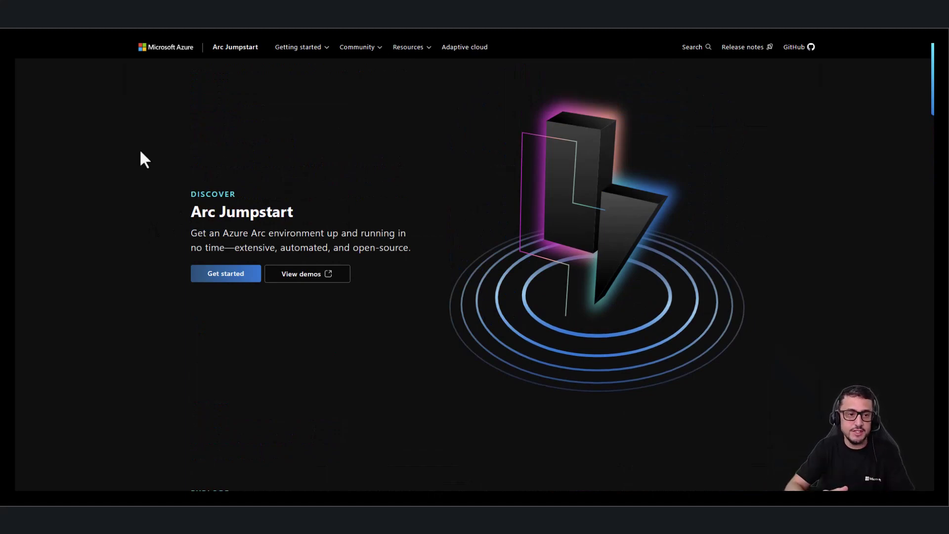
{"action": "left_click", "coordinate": [319, 53]}
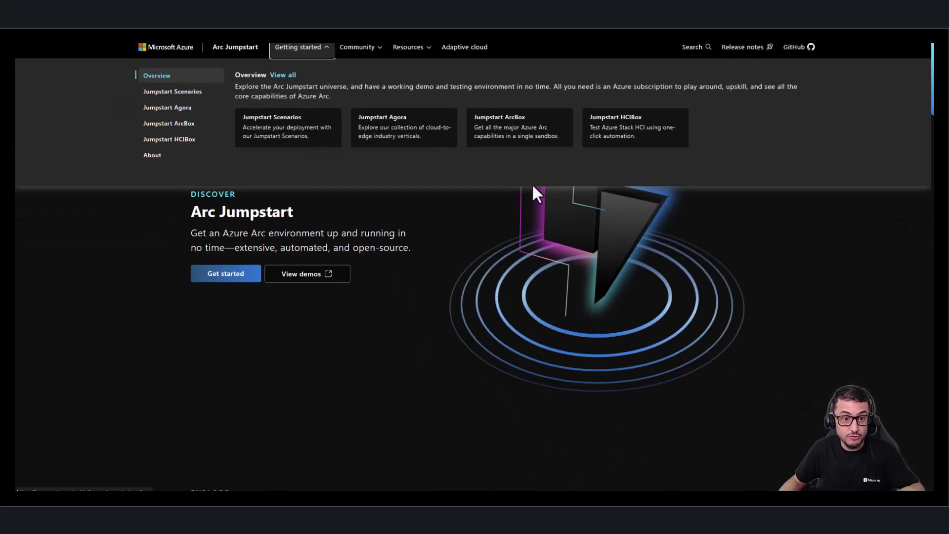
{"action": "left_click", "coordinate": [521, 136]}
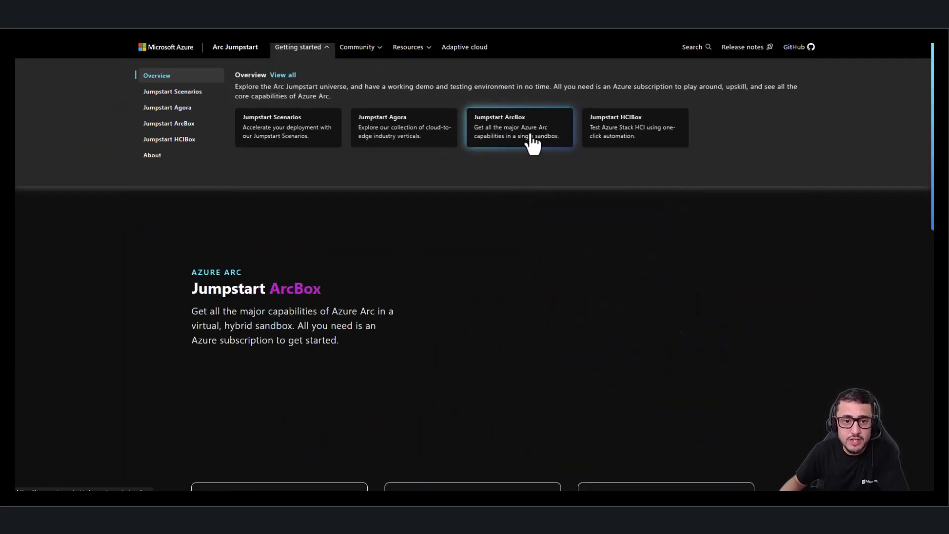
{"action": "scroll", "coordinate": [464, 164], "scroll_direction": "down", "scroll_amount": 7}
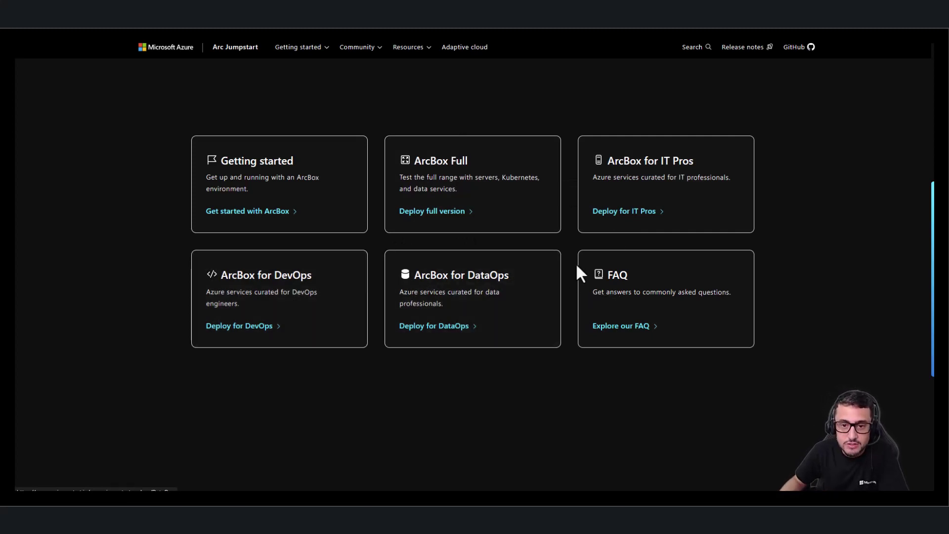
{"action": "left_click", "coordinate": [666, 187]}
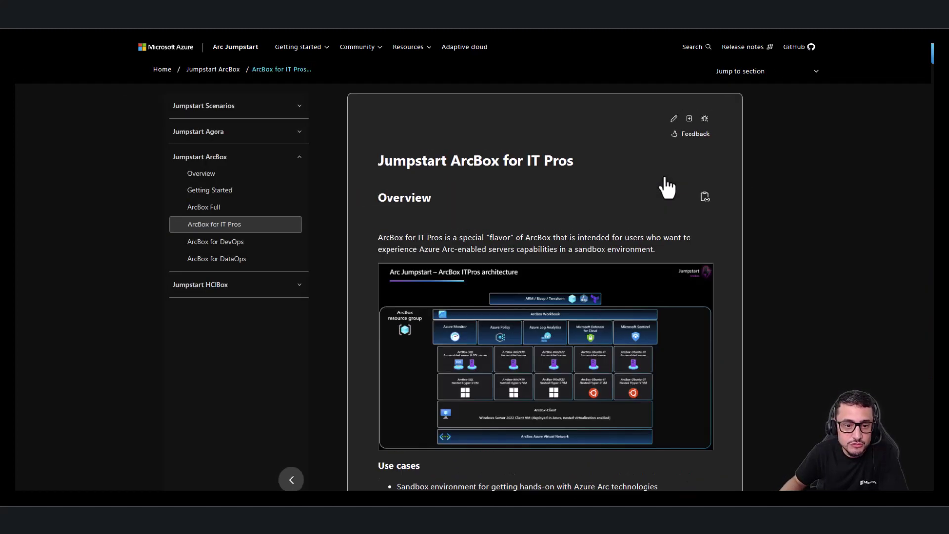
{"action": "left_click", "coordinate": [290, 480]}
Examine the ArcBox ITPros architecture diagram with the page enlarged to 150%
{"action": "scroll", "coordinate": [544, 344], "scroll_direction": "down", "scroll_amount": 4}
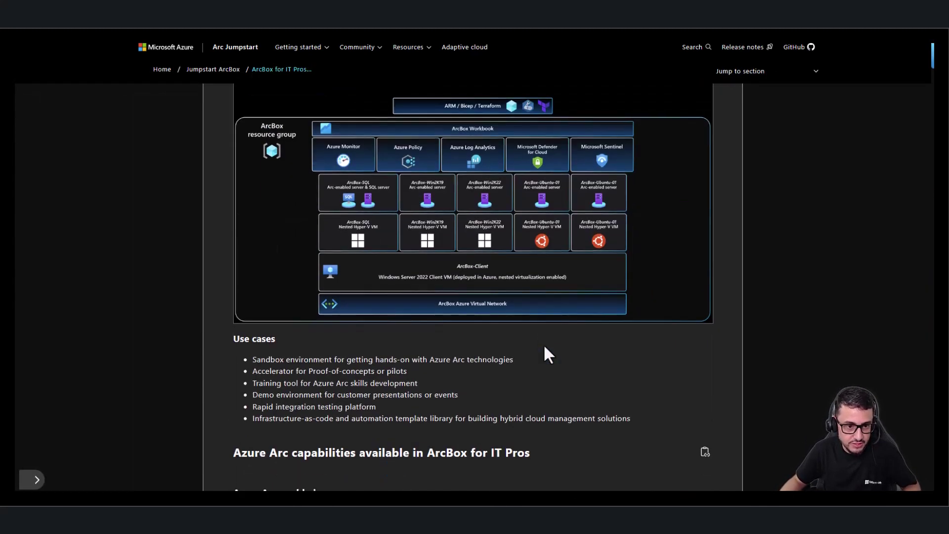
{"action": "scroll", "coordinate": [543, 343], "scroll_direction": "up", "scroll_amount": 2}
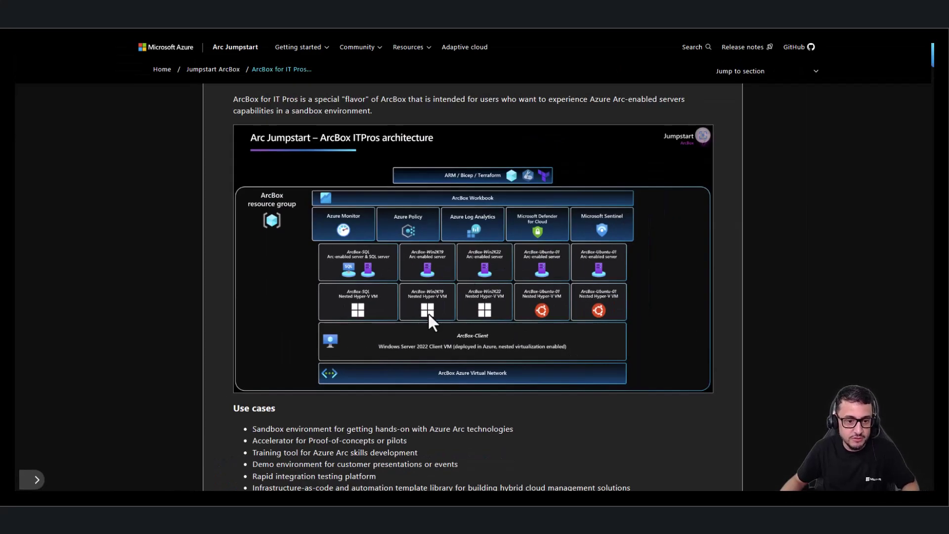
{"action": "key", "text": "ctrl+plus"}
{"action": "key", "text": "ctrl+plus"}
{"action": "key", "text": "ctrl+plus"}
{"action": "scroll", "coordinate": [461, 299], "scroll_direction": "down", "scroll_amount": 1}
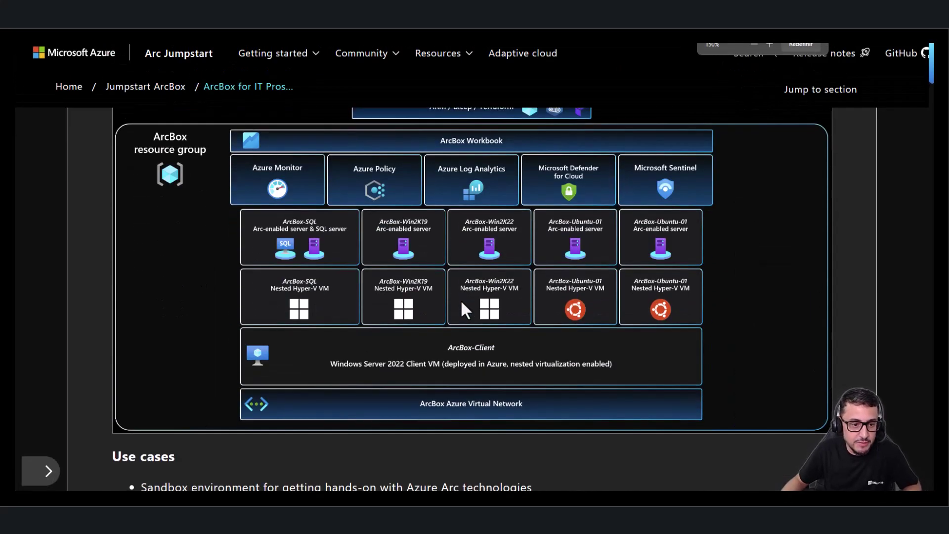
{"action": "scroll", "coordinate": [462, 302], "scroll_direction": "up", "scroll_amount": 1}
{"action": "scroll", "coordinate": [462, 302], "scroll_direction": "down", "scroll_amount": 1}
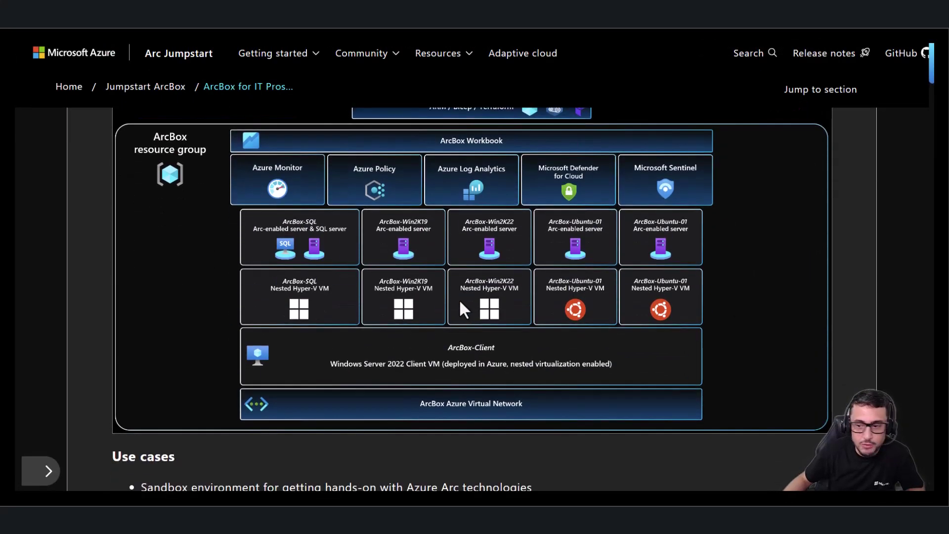
{"action": "scroll", "coordinate": [464, 272], "scroll_direction": "up", "scroll_amount": 1}
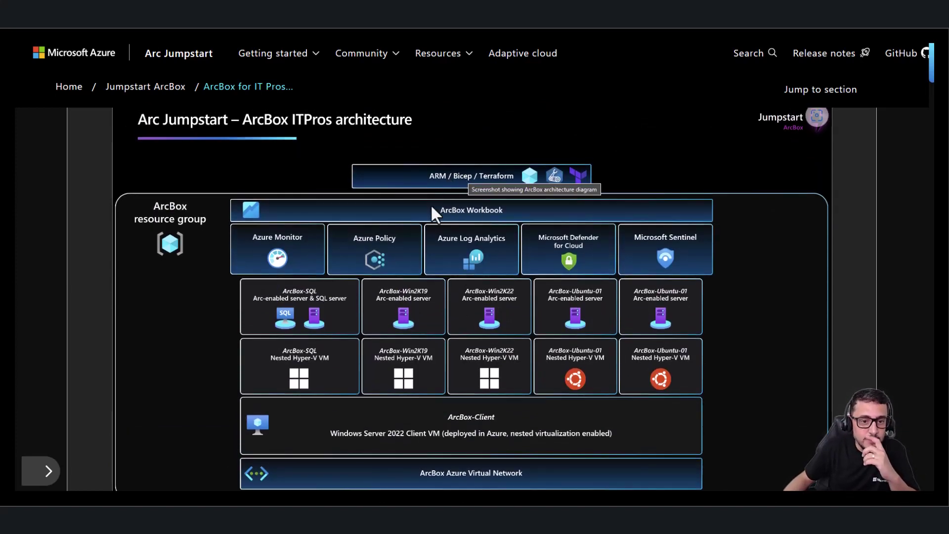
{"action": "scroll", "coordinate": [435, 206], "scroll_direction": "down", "scroll_amount": 1}
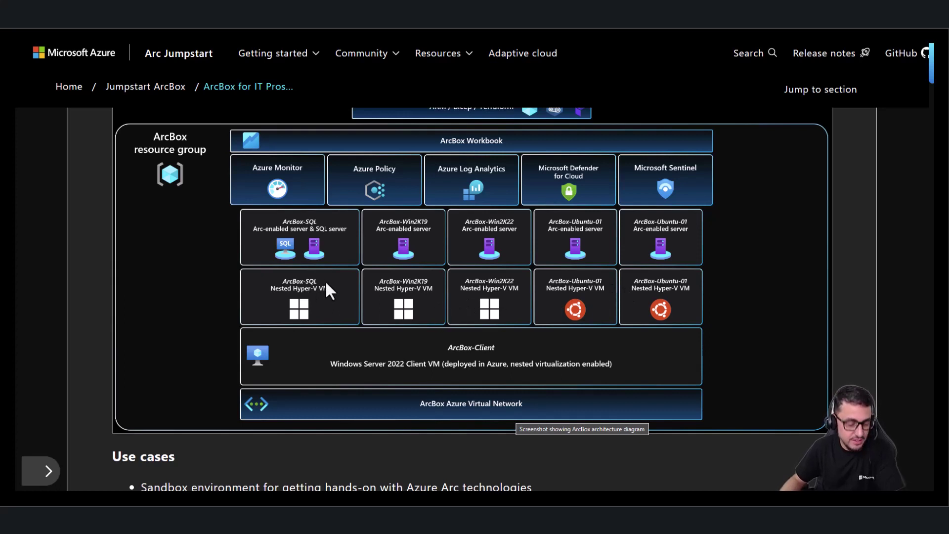
Mark the Arc-enabled servers in the architecture diagram with a temporary outline, and restore the page zoom to 100%
{"action": "key", "text": "ctrl+2"}
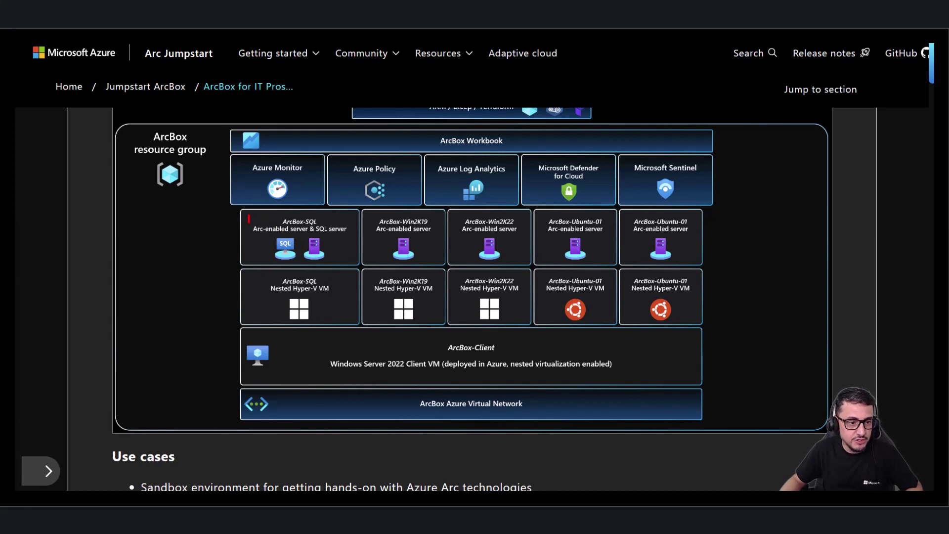
{"action": "mouse_move", "coordinate": [249, 219]}
{"action": "left_mouse_down"}
{"action": "mouse_move", "coordinate": [293, 258]}
{"action": "mouse_move", "coordinate": [448, 264]}
{"action": "left_mouse_up"}
{"action": "key", "text": "Escape"}
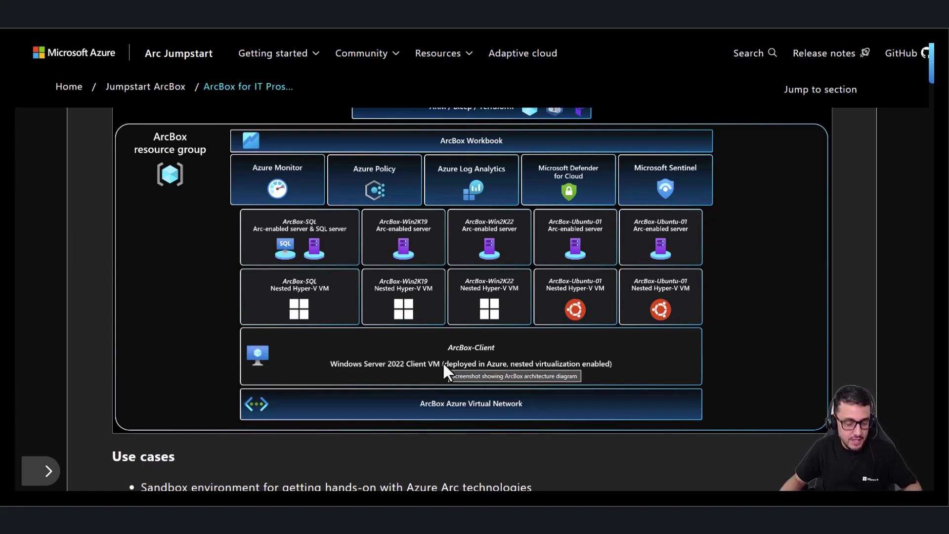
{"action": "key", "text": "ctrl+minus"}
{"action": "key", "text": "ctrl+minus"}
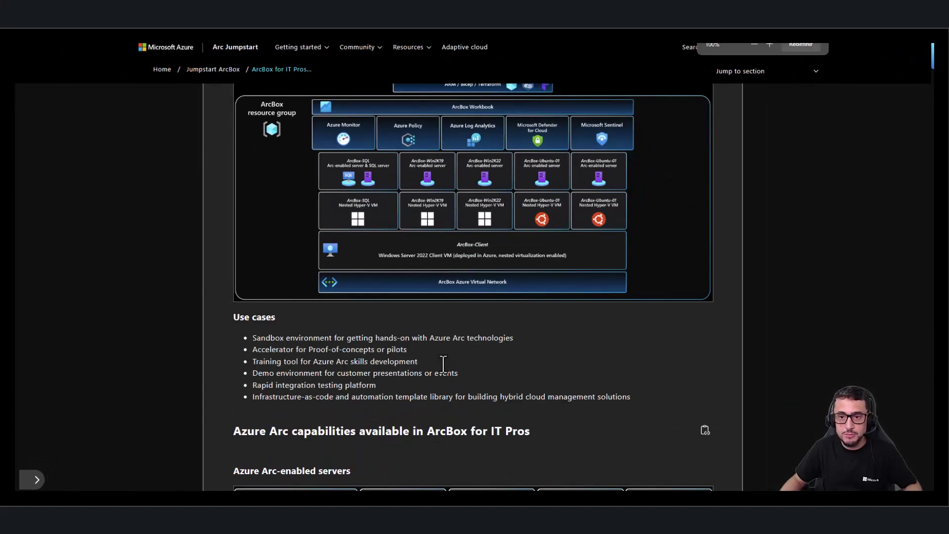
Review the Azure Arc capabilities and consumption costs, and highlight the ARM template, Bicep and Terraform deployment options
{"action": "scroll", "coordinate": [443, 366], "scroll_direction": "down", "scroll_amount": 4}
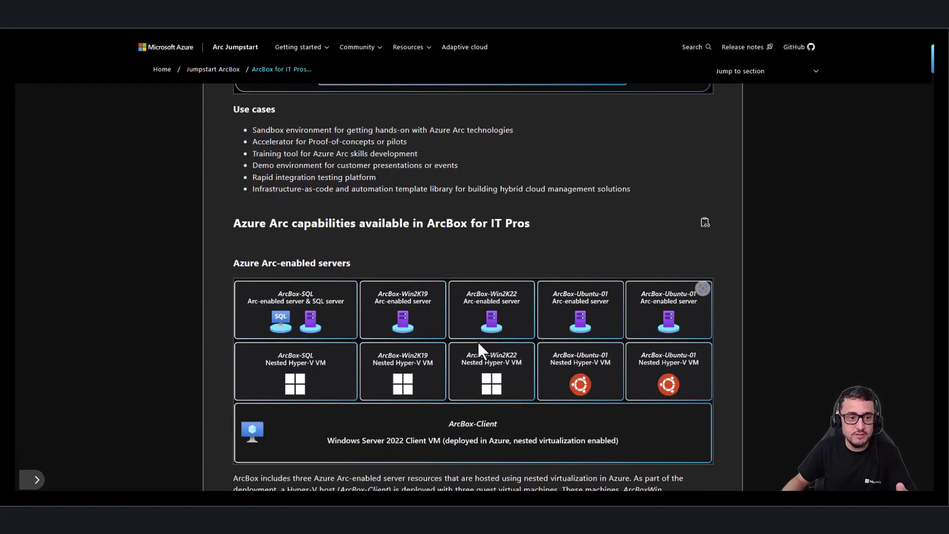
{"action": "scroll", "coordinate": [478, 347], "scroll_direction": "down", "scroll_amount": 12}
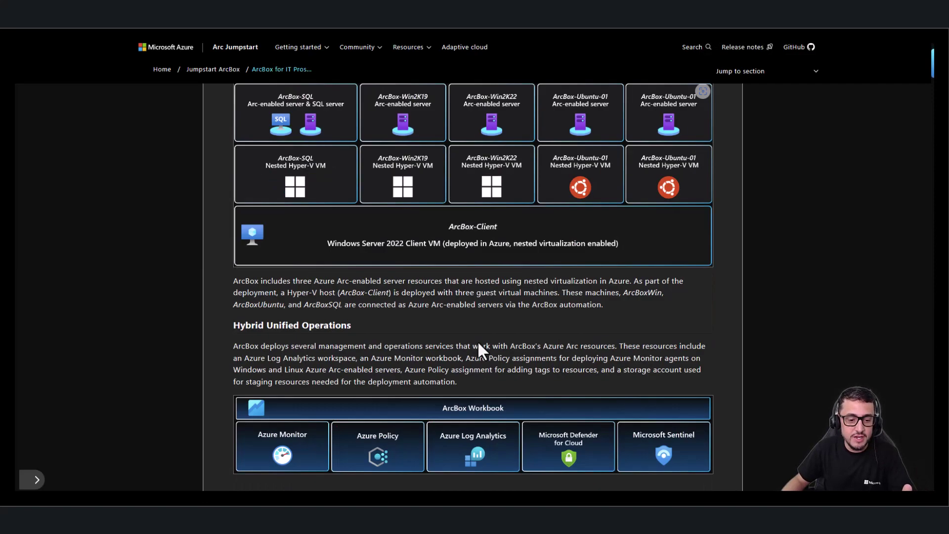
{"action": "scroll", "coordinate": [479, 344], "scroll_direction": "up", "scroll_amount": 3}
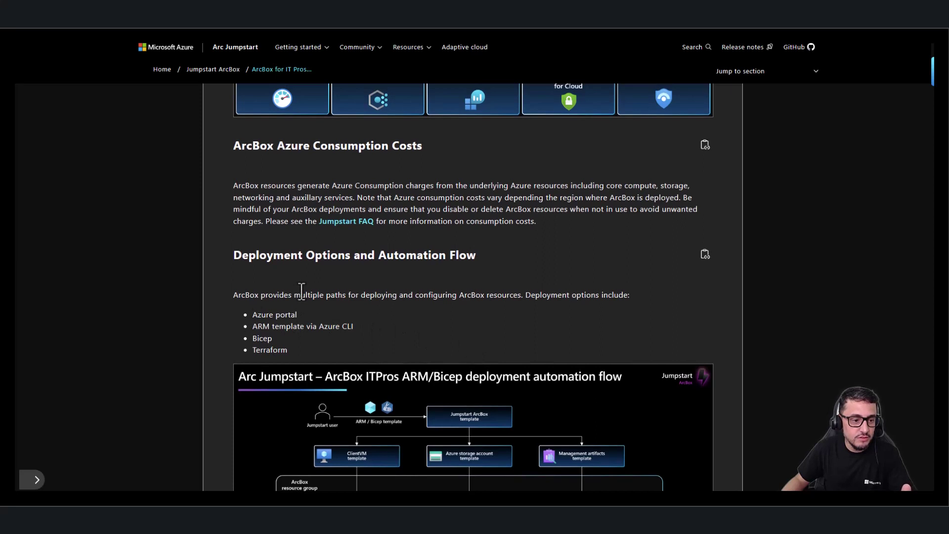
{"action": "left_click_drag", "start_coordinate": [258, 315], "coordinate": [342, 327]}
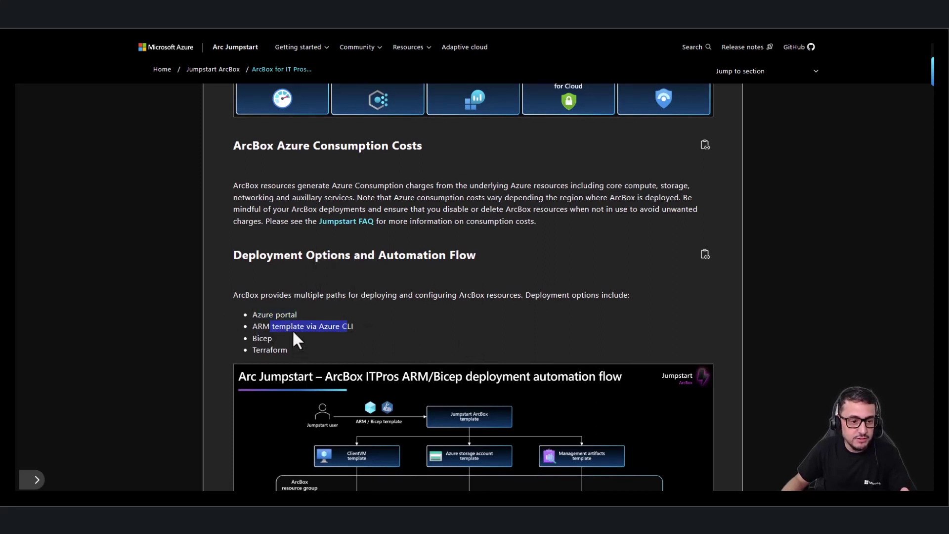
{"action": "left_click", "coordinate": [301, 331]}
{"action": "double_click", "coordinate": [262, 338]}
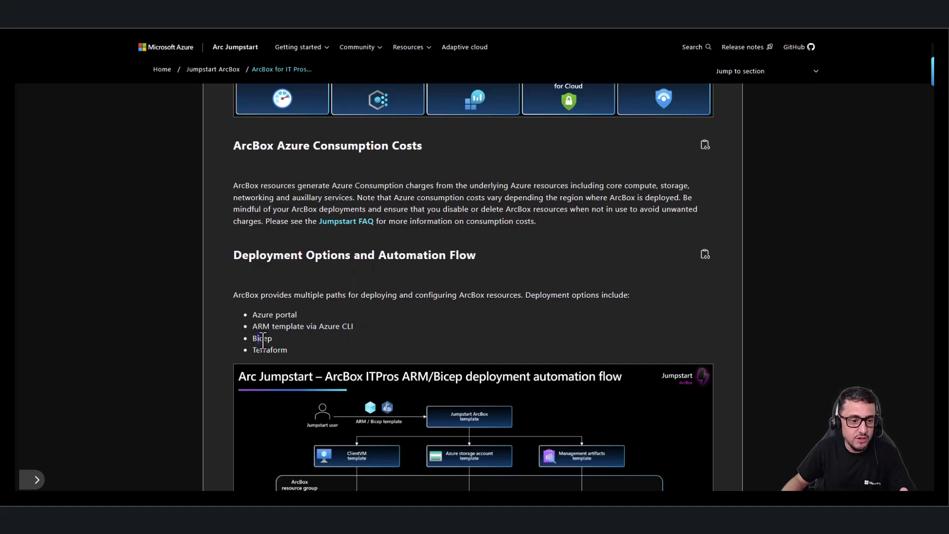
{"action": "left_click", "coordinate": [259, 352]}
{"action": "double_click", "coordinate": [259, 352]}
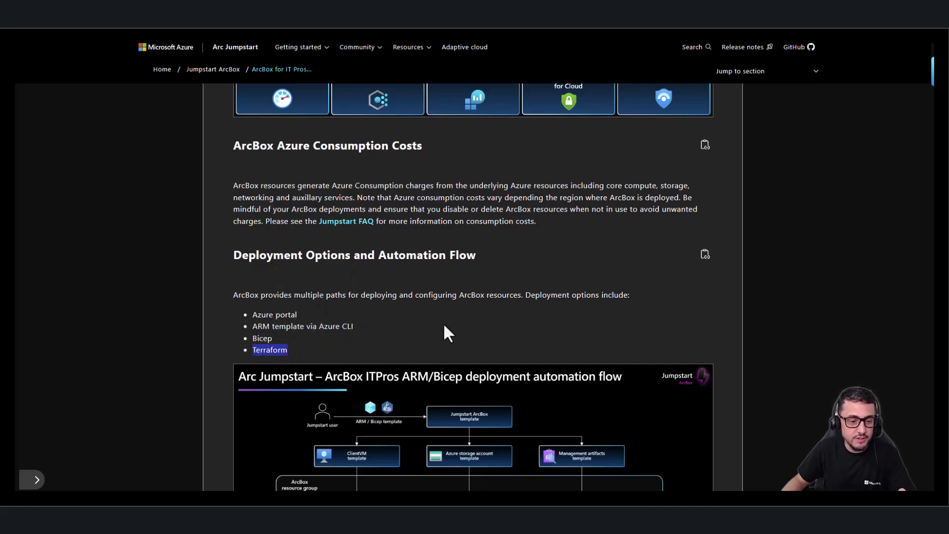
{"action": "left_click", "coordinate": [443, 322]}
Read the ArcBox prerequisites, covering supported regions, vCPU quota, resource providers, service principal and SSH key, down to the Azure portal deployment
{"action": "scroll", "coordinate": [426, 319], "scroll_direction": "down", "scroll_amount": 5}
{"action": "scroll", "coordinate": [445, 319], "scroll_direction": "down", "scroll_amount": 12}
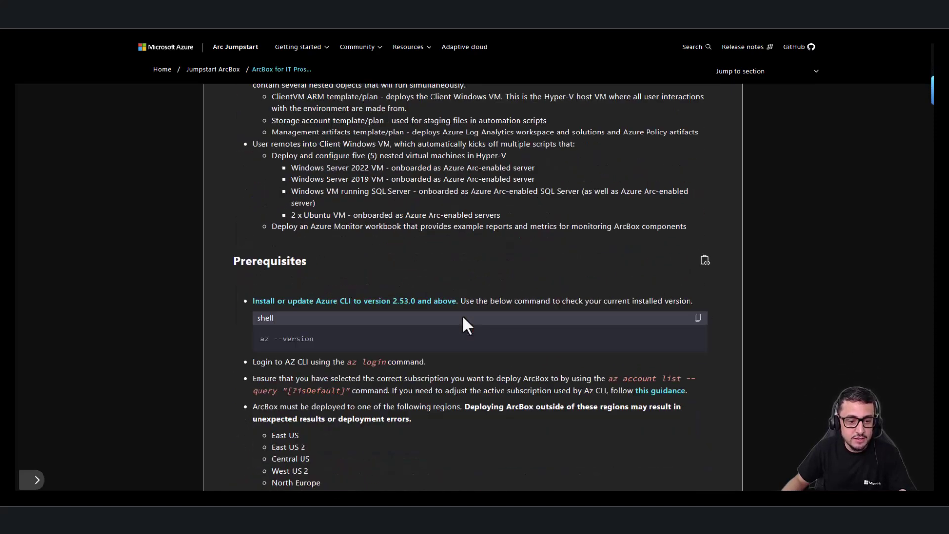
{"action": "scroll", "coordinate": [441, 318], "scroll_direction": "down", "scroll_amount": 3}
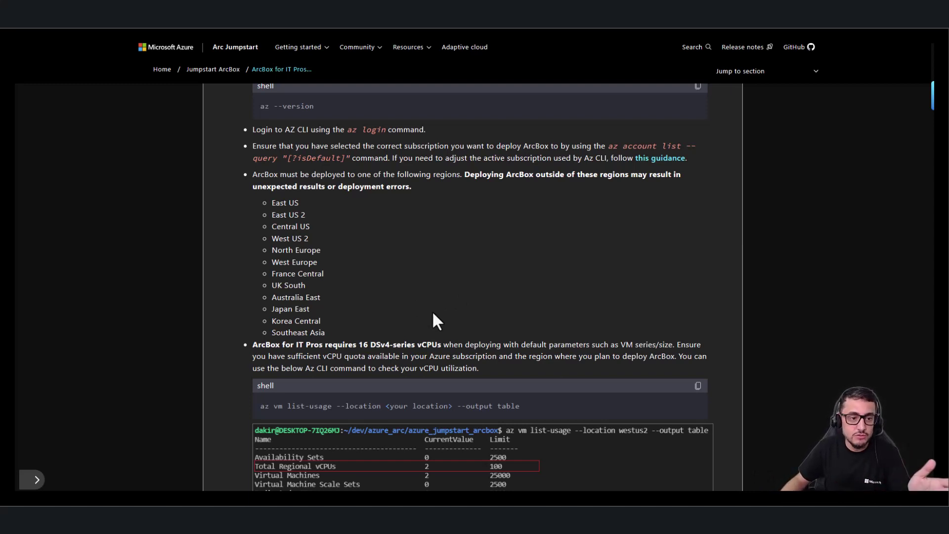
{"action": "scroll", "coordinate": [433, 312], "scroll_direction": "up", "scroll_amount": 1}
{"action": "scroll", "coordinate": [456, 305], "scroll_direction": "down", "scroll_amount": 4}
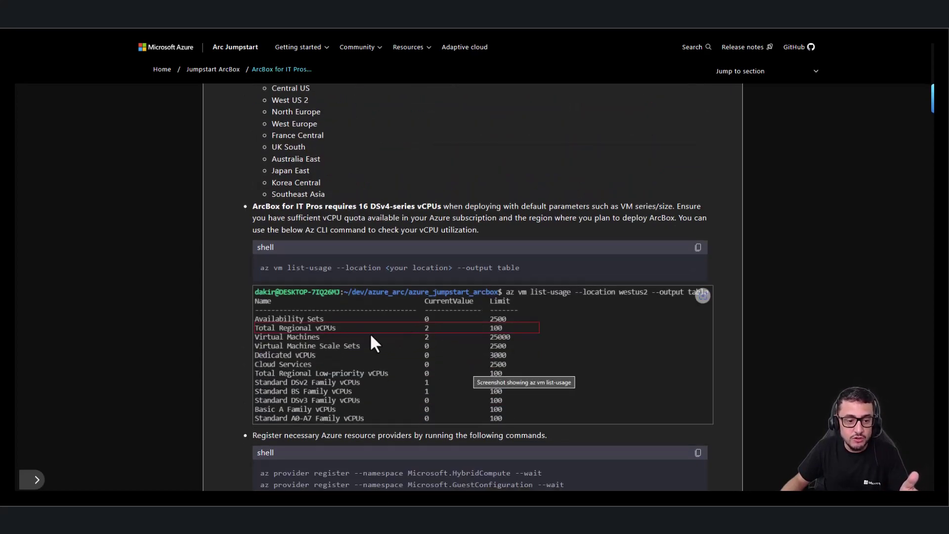
{"action": "scroll", "coordinate": [445, 328], "scroll_direction": "down", "scroll_amount": 4}
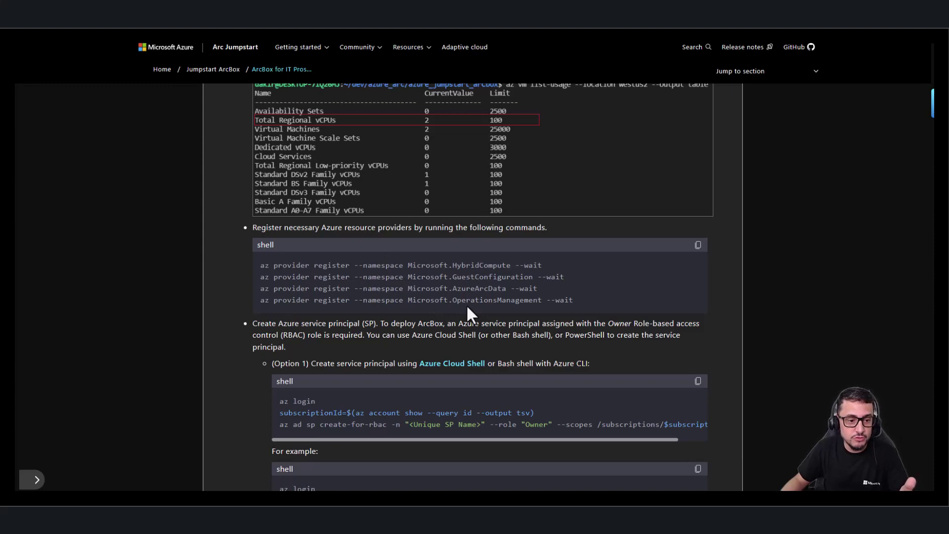
{"action": "scroll", "coordinate": [468, 307], "scroll_direction": "down", "scroll_amount": 8}
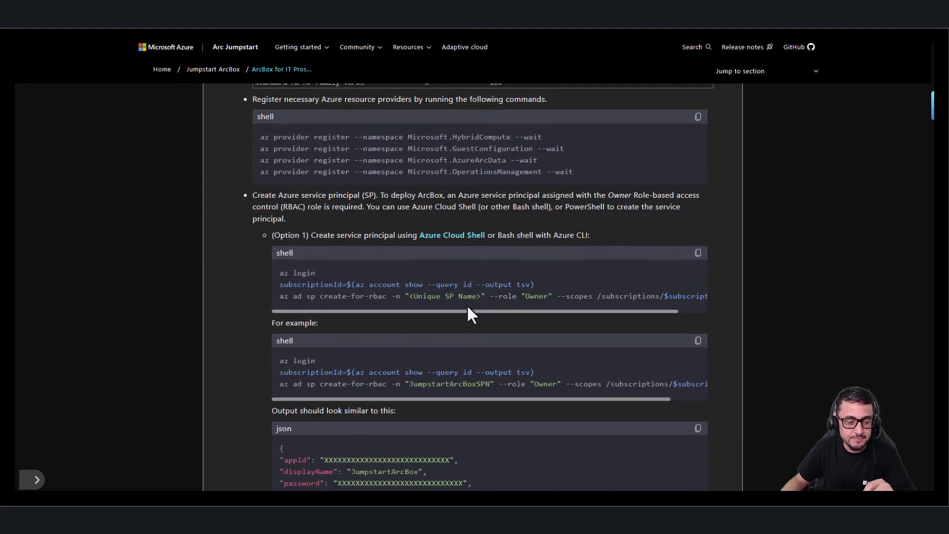
{"action": "scroll", "coordinate": [467, 304], "scroll_direction": "down", "scroll_amount": 15}
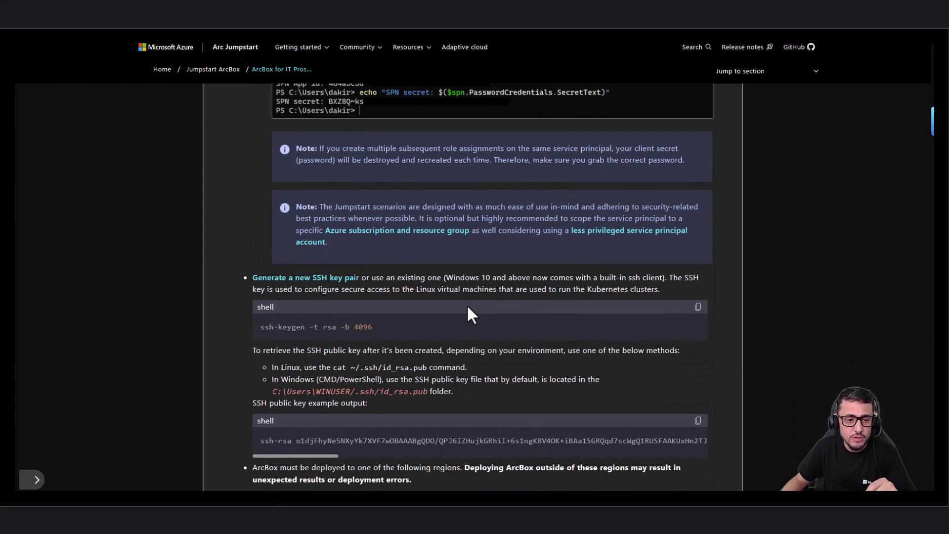
{"action": "scroll", "coordinate": [467, 304], "scroll_direction": "up", "scroll_amount": 1}
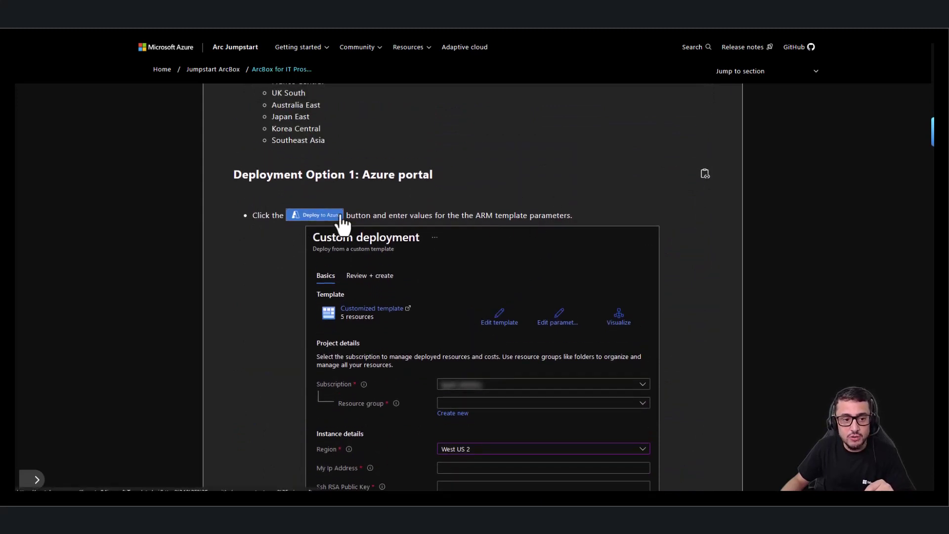
Point out the Deploy to Azure option with a temporary outline and examine the custom deployment parameters required in the Azure portal
{"action": "key", "text": "ctrl+2"}
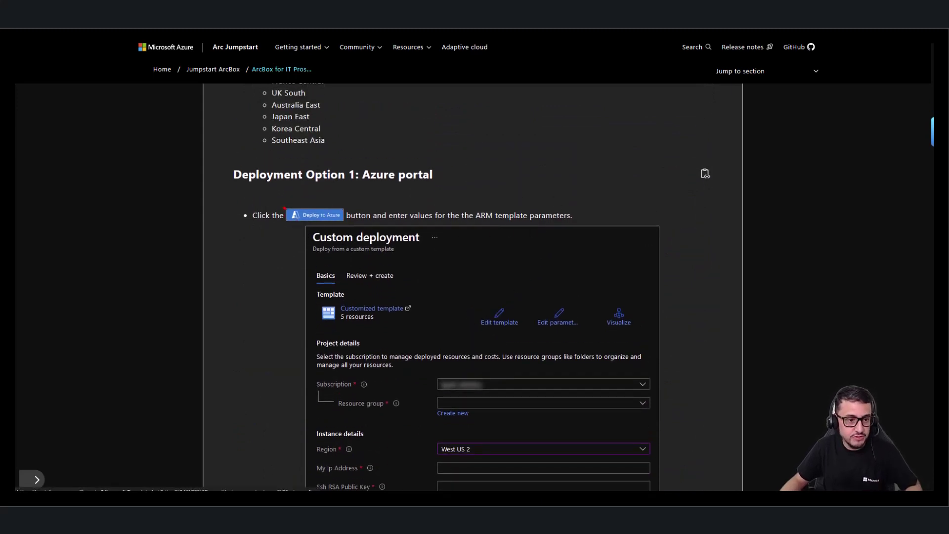
{"action": "left_click_drag", "start_coordinate": [284, 208], "coordinate": [325, 232]}
{"action": "key", "text": "Escape"}
{"action": "scroll", "coordinate": [488, 283], "scroll_direction": "down", "scroll_amount": 5}
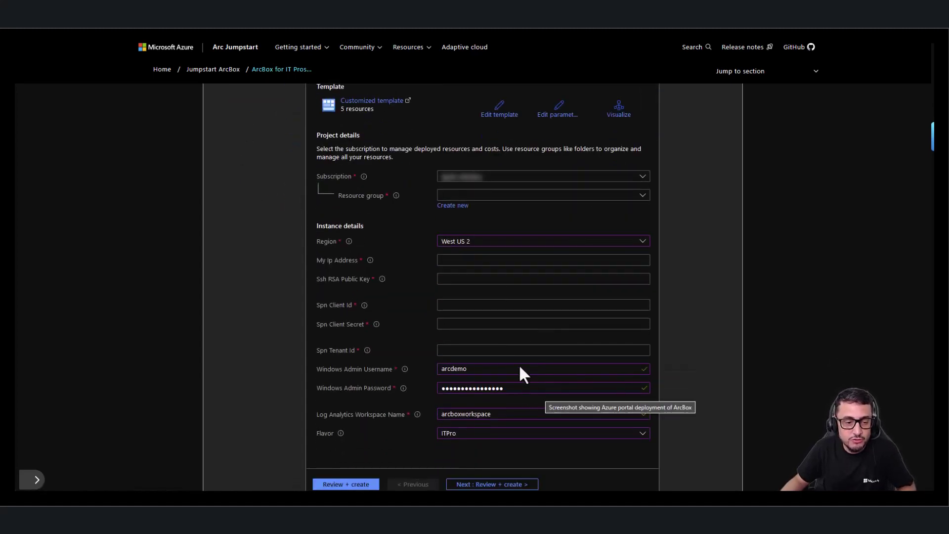
{"action": "scroll", "coordinate": [483, 299], "scroll_direction": "up", "scroll_amount": 7}
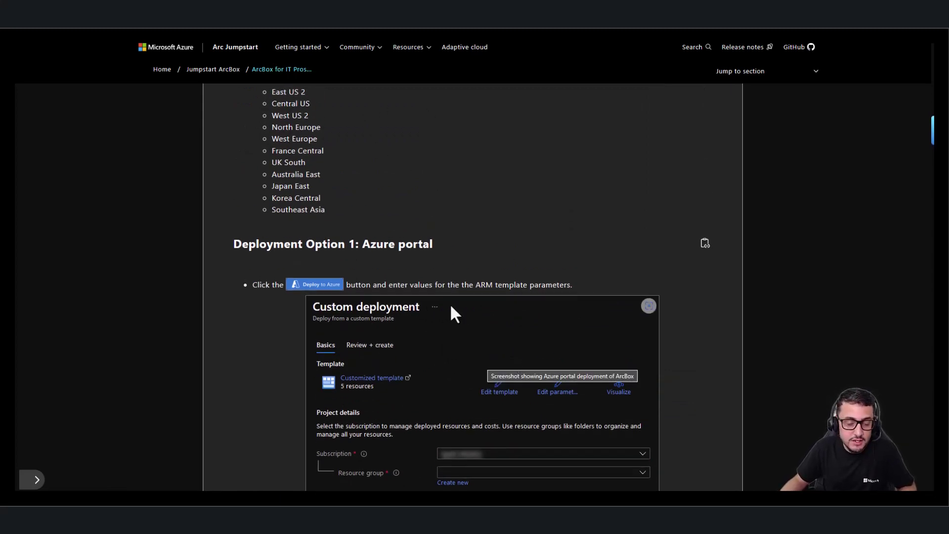
Recheck the PowerShell service principal instructions and read Deployment Option 2, the ARM template with Azure CLI
{"action": "scroll", "coordinate": [459, 350], "scroll_direction": "up", "scroll_amount": 18}
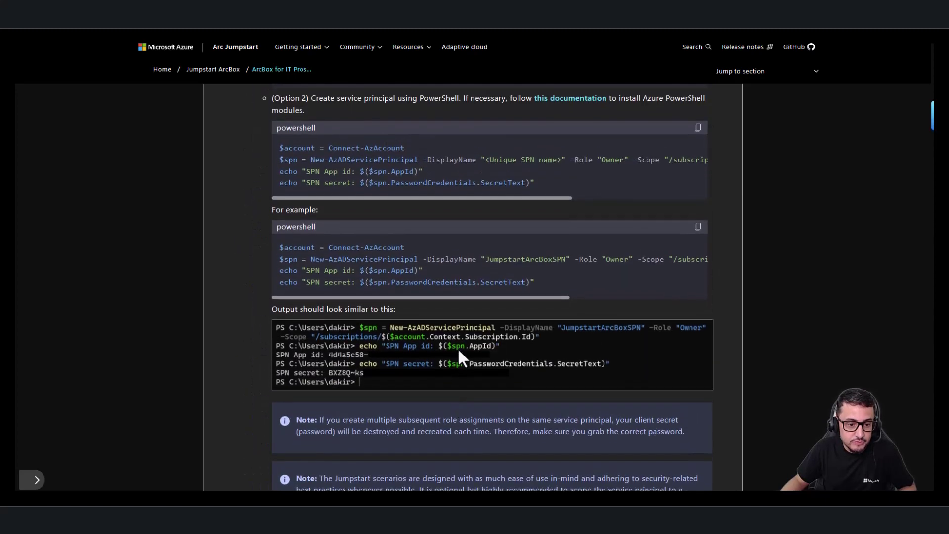
{"action": "scroll", "coordinate": [457, 348], "scroll_direction": "up", "scroll_amount": 4}
{"action": "scroll", "coordinate": [458, 348], "scroll_direction": "down", "scroll_amount": 4}
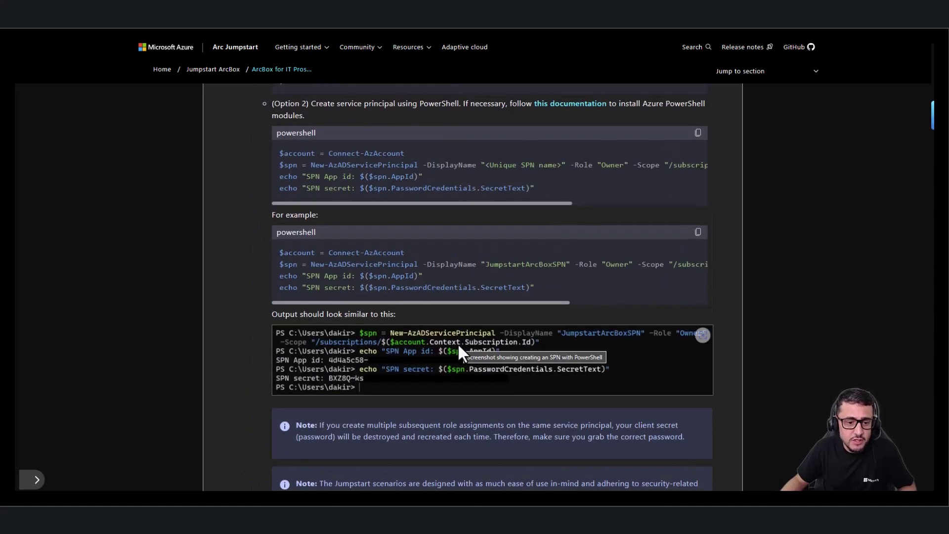
{"action": "scroll", "coordinate": [458, 346], "scroll_direction": "down", "scroll_amount": 17}
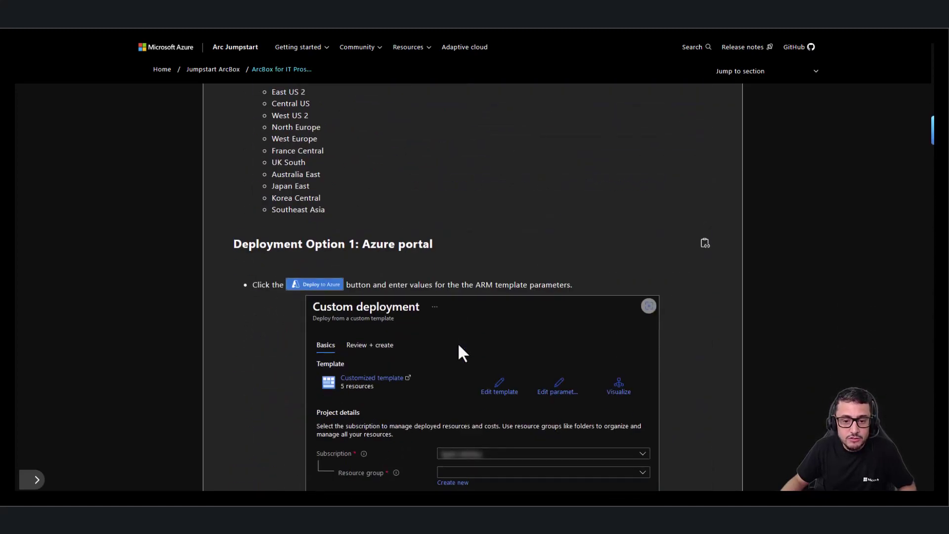
{"action": "scroll", "coordinate": [459, 346], "scroll_direction": "down", "scroll_amount": 20}
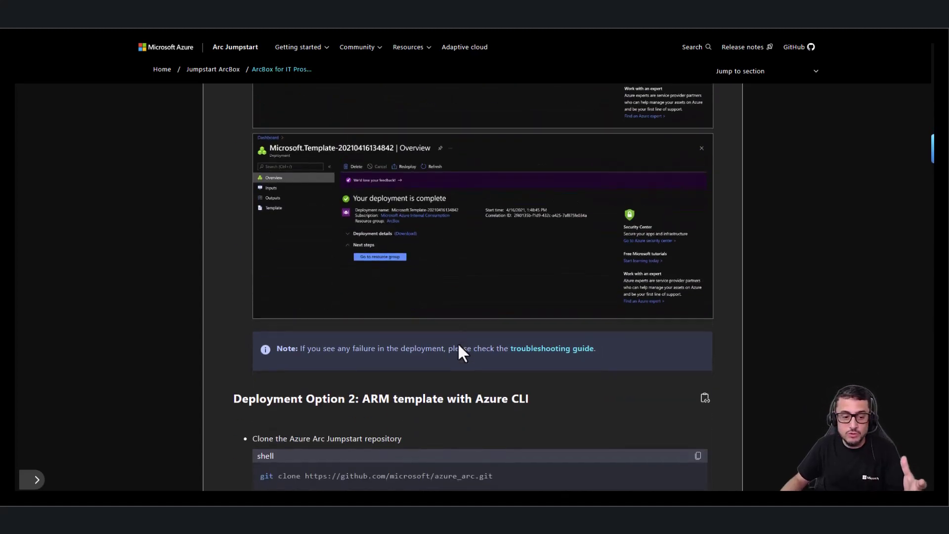
{"action": "scroll", "coordinate": [458, 343], "scroll_direction": "down", "scroll_amount": 3}
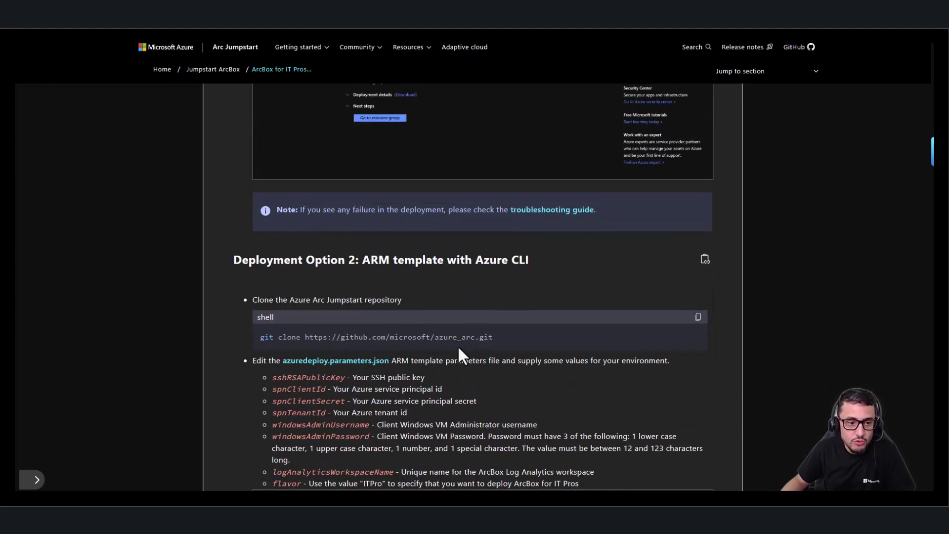
Switch from the ArcBox guide to the Azure portal, open the Azure Arc overview and enlarge the page for readability
{"action": "scroll", "coordinate": [459, 349], "scroll_direction": "up", "scroll_amount": 4}
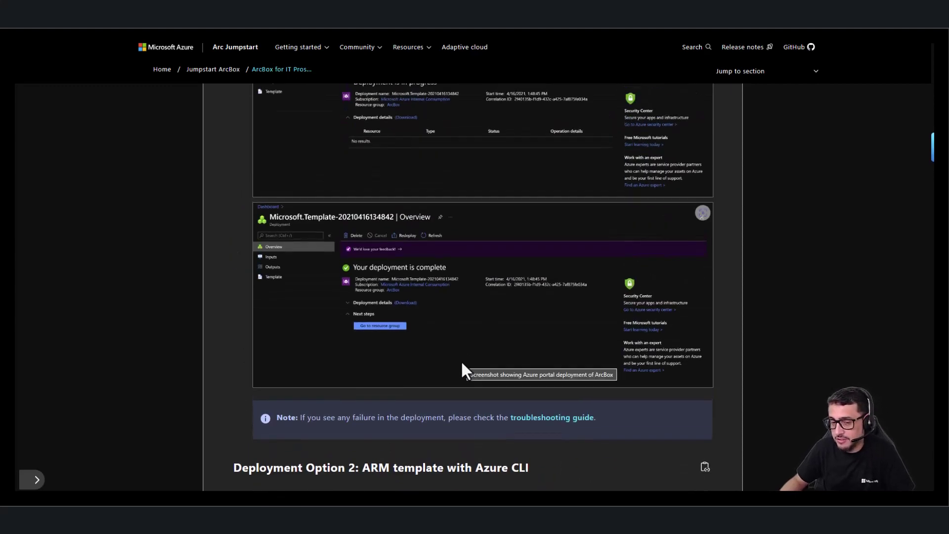
{"action": "left_click", "coordinate": [254, 34]}
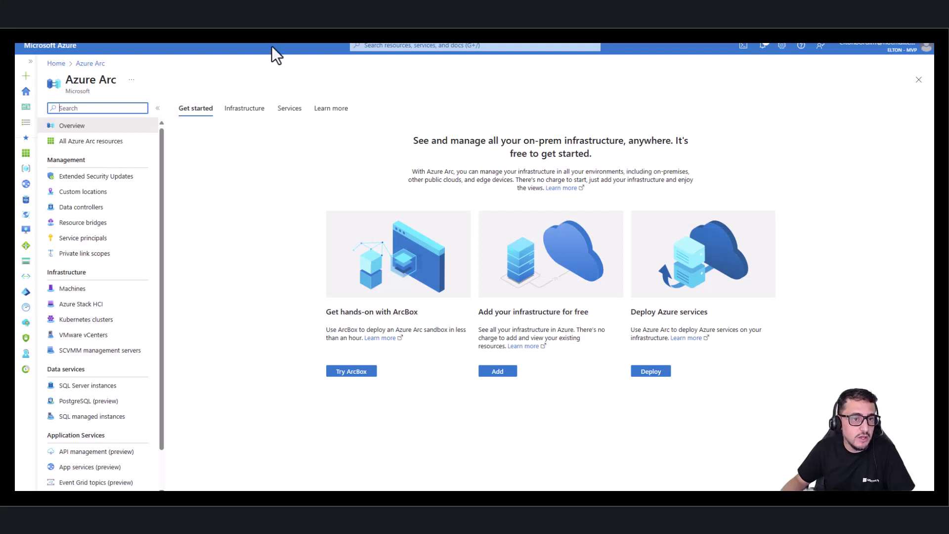
{"action": "left_click", "coordinate": [381, 46]}
{"action": "left_click", "coordinate": [382, 190]}
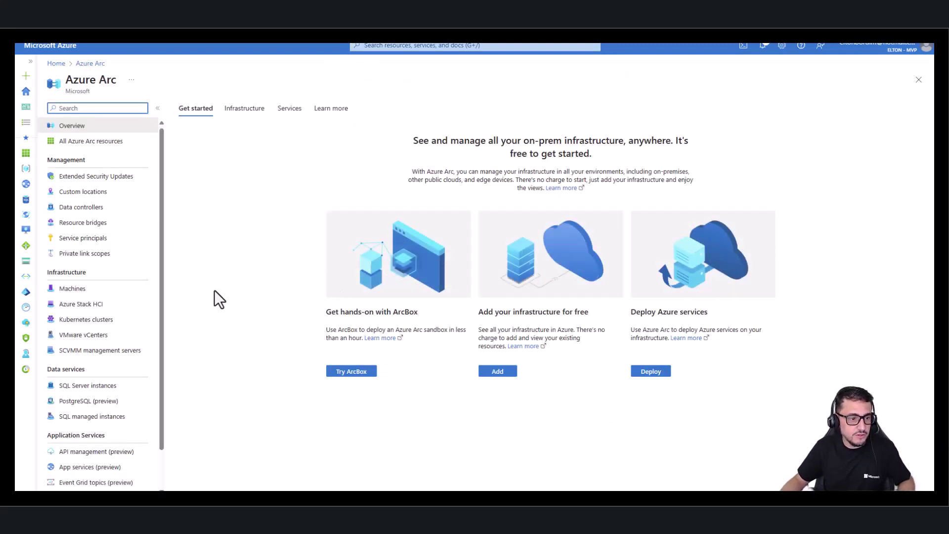
{"action": "key", "text": "ctrl+plus"}
{"action": "key", "text": "ctrl+plus"}
{"action": "key", "text": "ctrl+minus"}
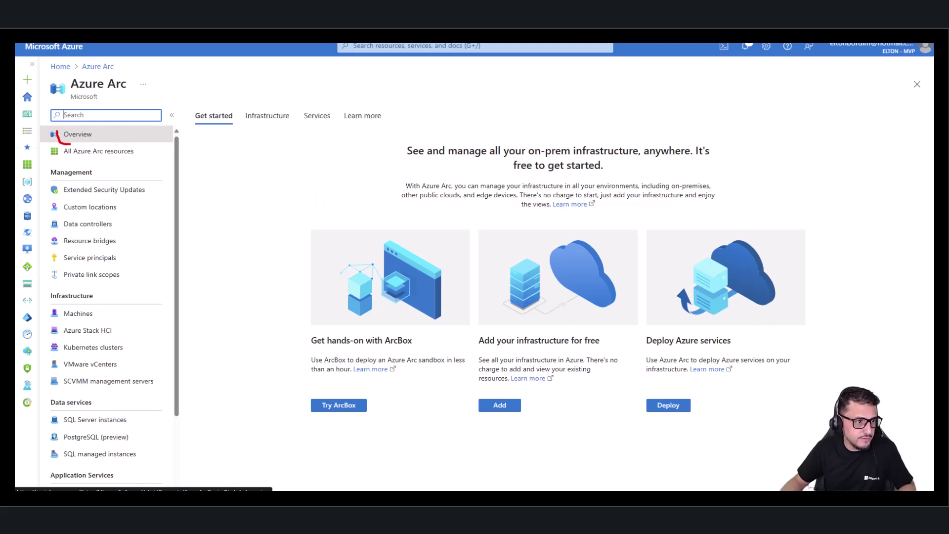
Outline the "Get hands-on with ArcBox" card temporarily, read its description and open the Try ArcBox configuration page
{"action": "key", "text": "Escape"}
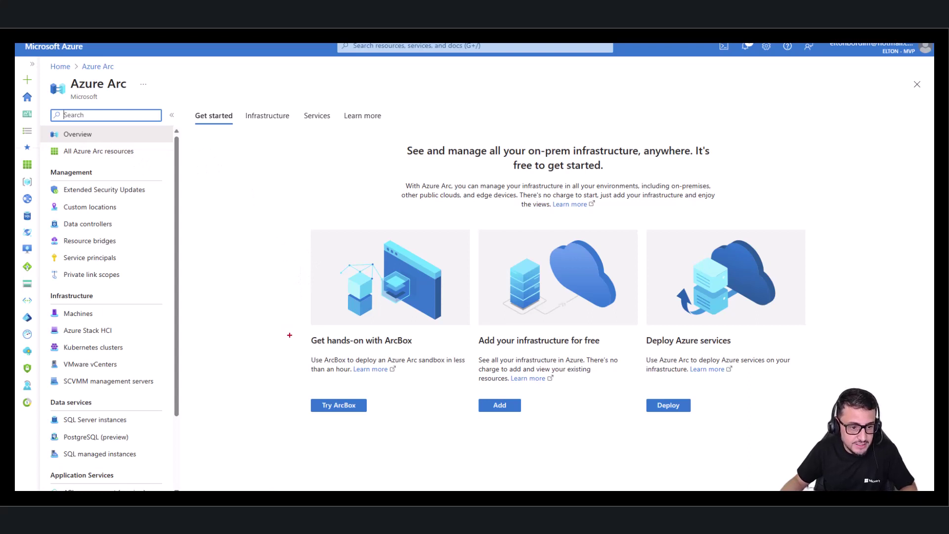
{"action": "mouse_move", "coordinate": [290, 336]}
{"action": "left_mouse_down"}
{"action": "mouse_move", "coordinate": [291, 424]}
{"action": "mouse_move", "coordinate": [462, 404]}
{"action": "mouse_move", "coordinate": [435, 338]}
{"action": "mouse_move", "coordinate": [287, 336]}
{"action": "left_mouse_up"}
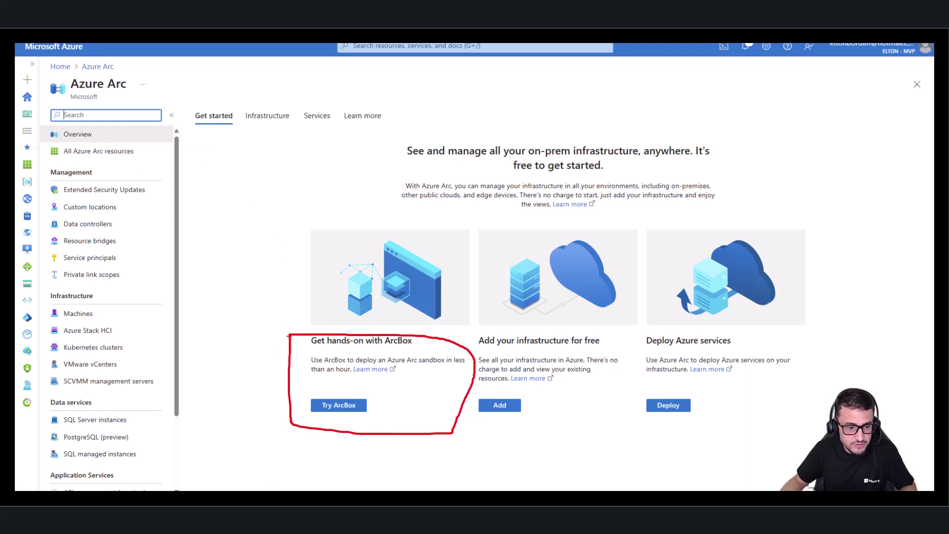
{"action": "key", "text": "Escape"}
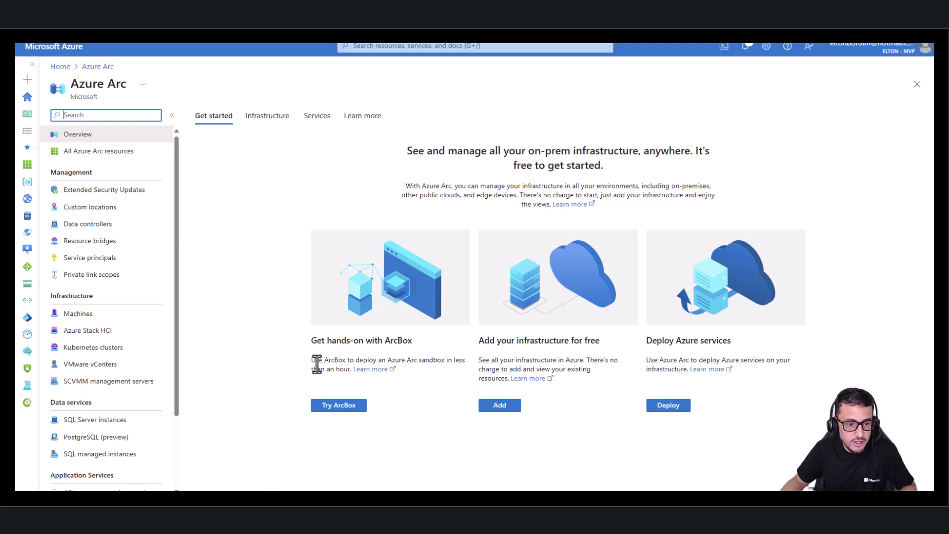
{"action": "left_click_drag", "start_coordinate": [316, 359], "coordinate": [443, 359]}
{"action": "left_click", "coordinate": [443, 358]}
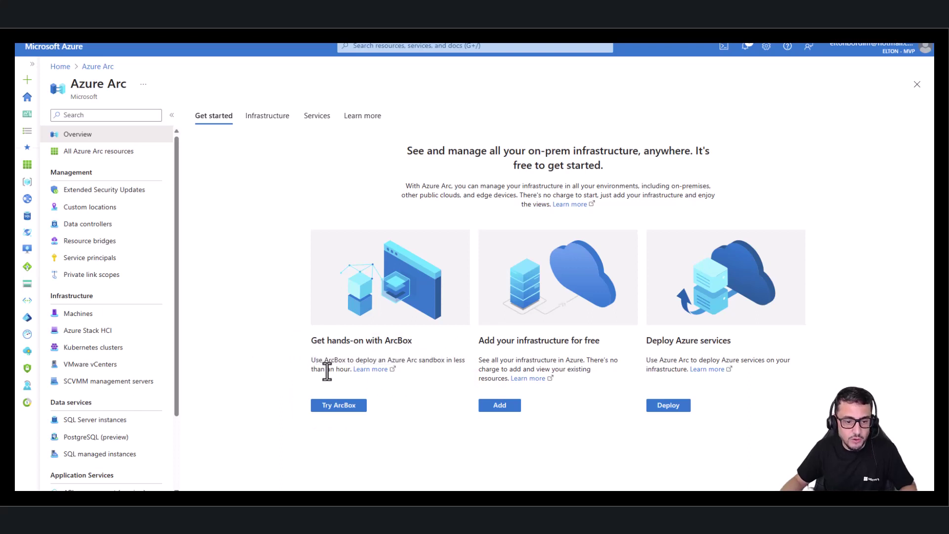
{"action": "left_click", "coordinate": [327, 404]}
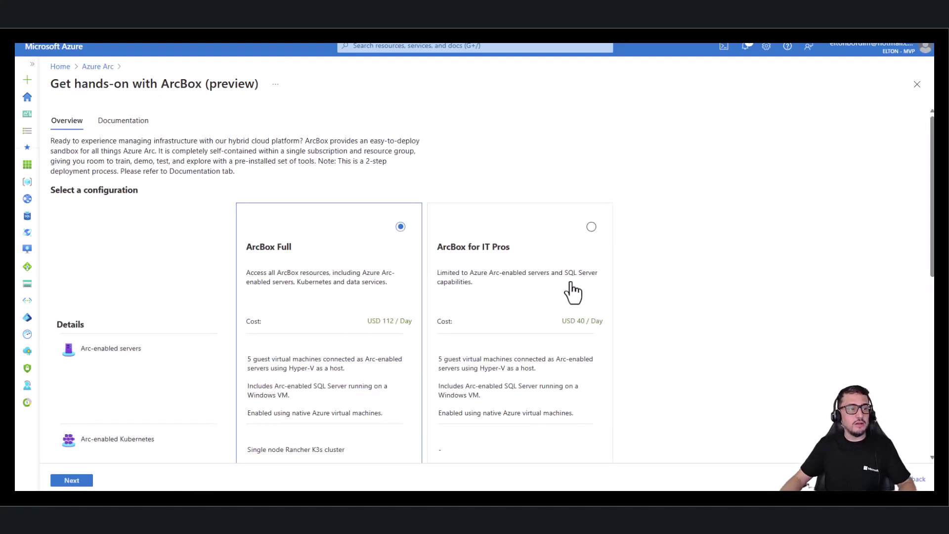
Underline the preview label in the ArcBox page title temporarily and read the introductory note on the two-step deployment process
{"action": "scroll", "coordinate": [619, 287], "scroll_direction": "down", "scroll_amount": 1}
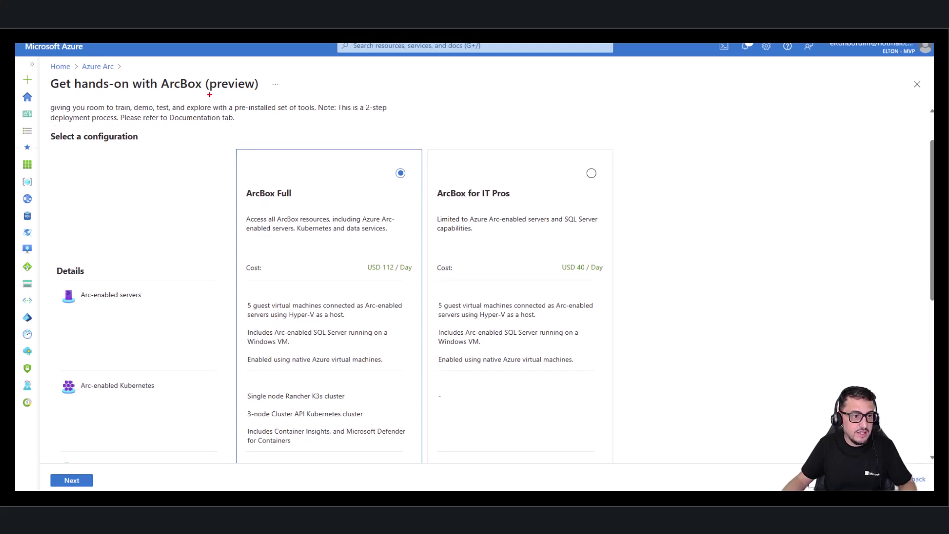
{"action": "left_click_drag", "start_coordinate": [209, 90], "coordinate": [252, 92]}
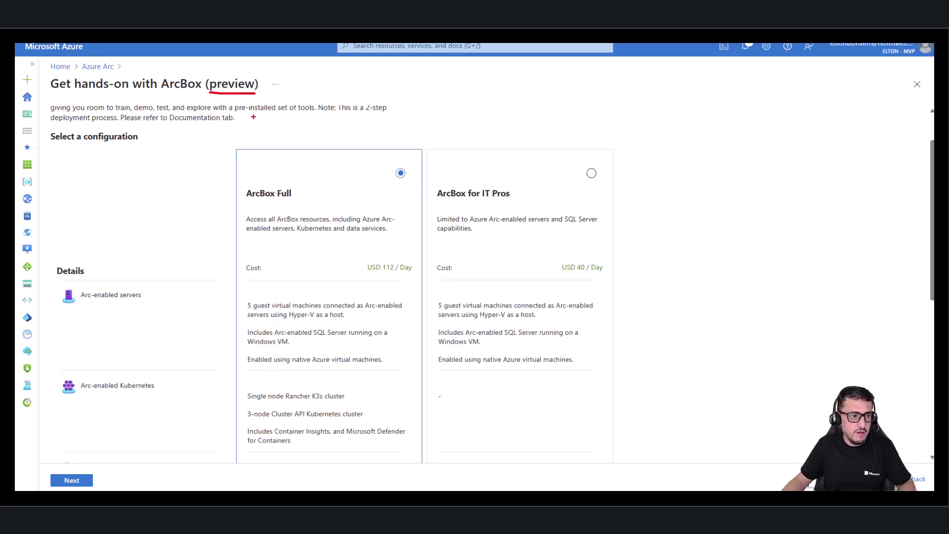
{"action": "key", "text": "Escape"}
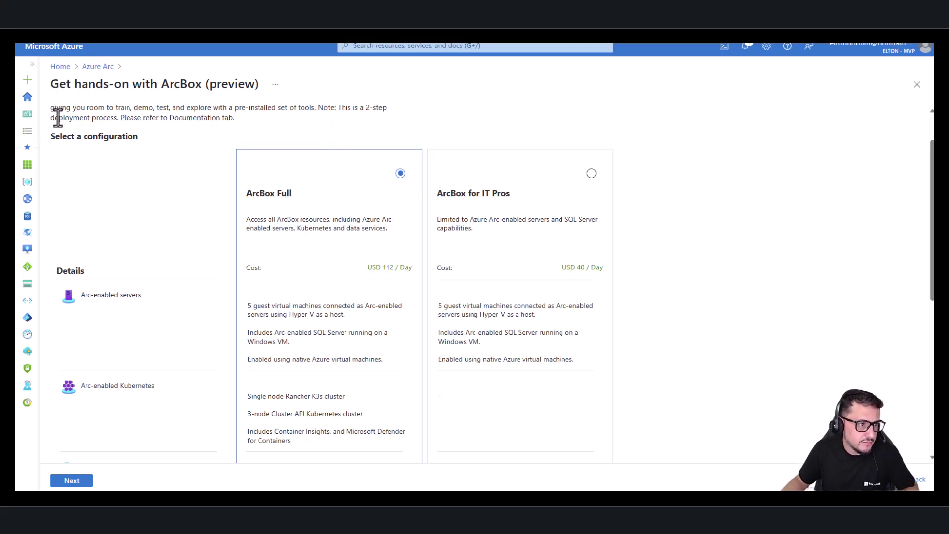
{"action": "left_click_drag", "start_coordinate": [55, 117], "coordinate": [452, 155]}
{"action": "left_click", "coordinate": [778, 162]}
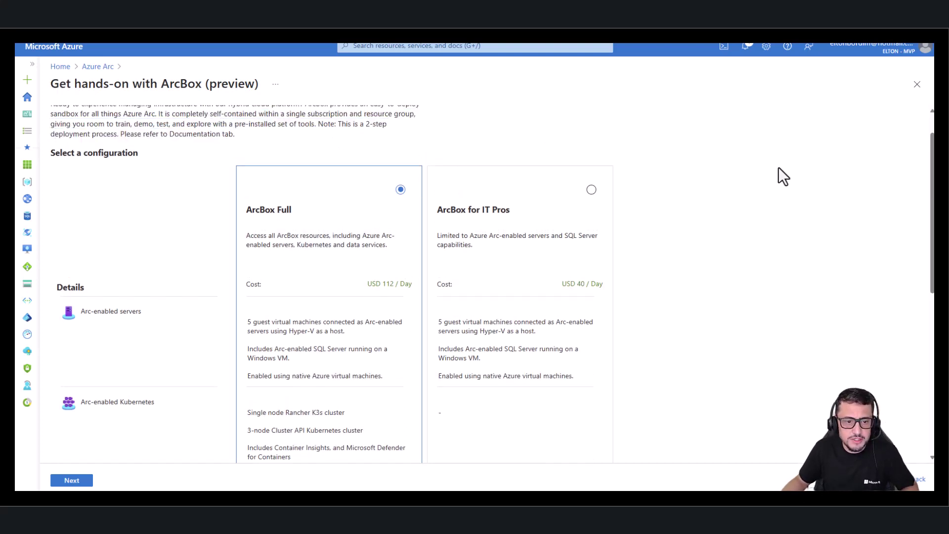
Compare the ArcBox Full and ArcBox for IT Pros configurations and examine the list of resources created for ArcBox Full
{"action": "scroll", "coordinate": [771, 198], "scroll_direction": "down", "scroll_amount": 3}
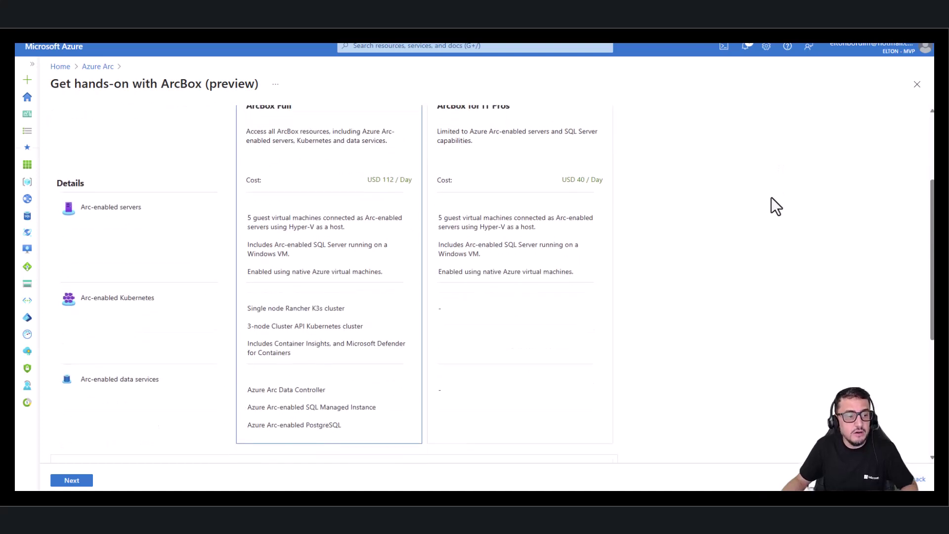
{"action": "scroll", "coordinate": [772, 197], "scroll_direction": "up", "scroll_amount": 3}
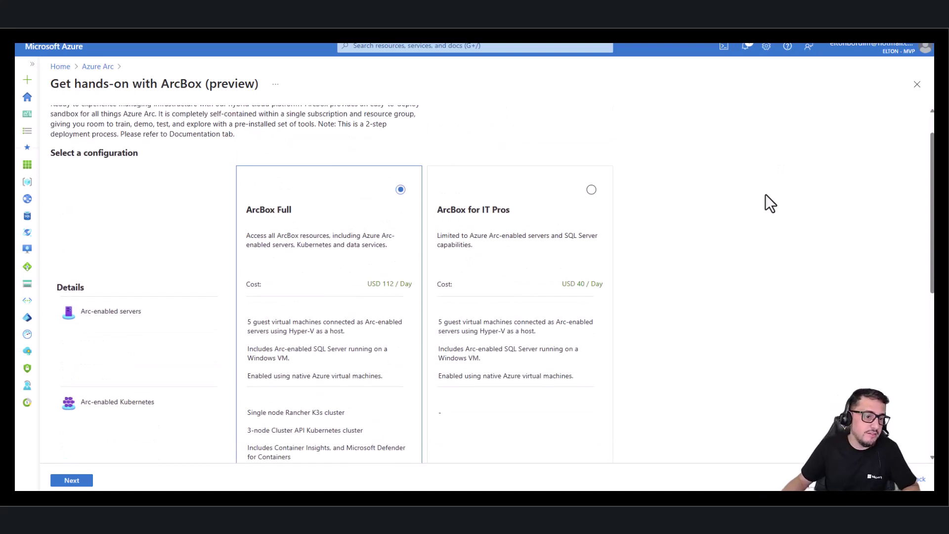
{"action": "scroll", "coordinate": [765, 195], "scroll_direction": "down", "scroll_amount": 1}
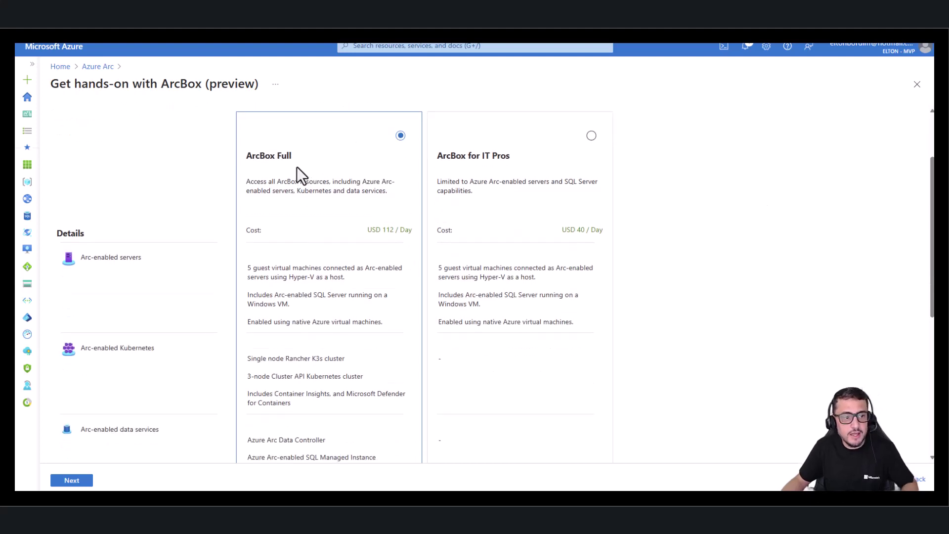
{"action": "scroll", "coordinate": [295, 203], "scroll_direction": "down", "scroll_amount": 1}
{"action": "scroll", "coordinate": [296, 212], "scroll_direction": "down", "scroll_amount": 5}
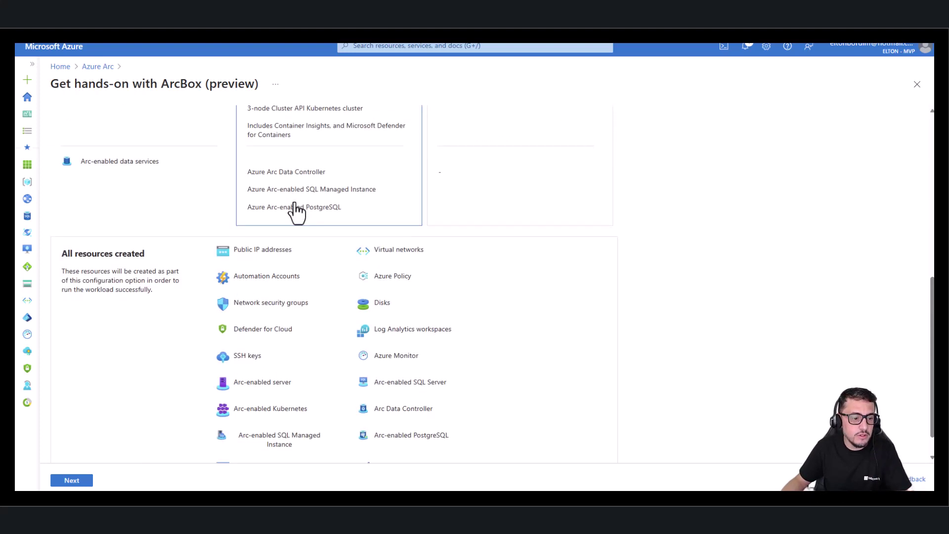
{"action": "scroll", "coordinate": [296, 210], "scroll_direction": "up", "scroll_amount": 4}
{"action": "scroll", "coordinate": [333, 239], "scroll_direction": "up", "scroll_amount": 2}
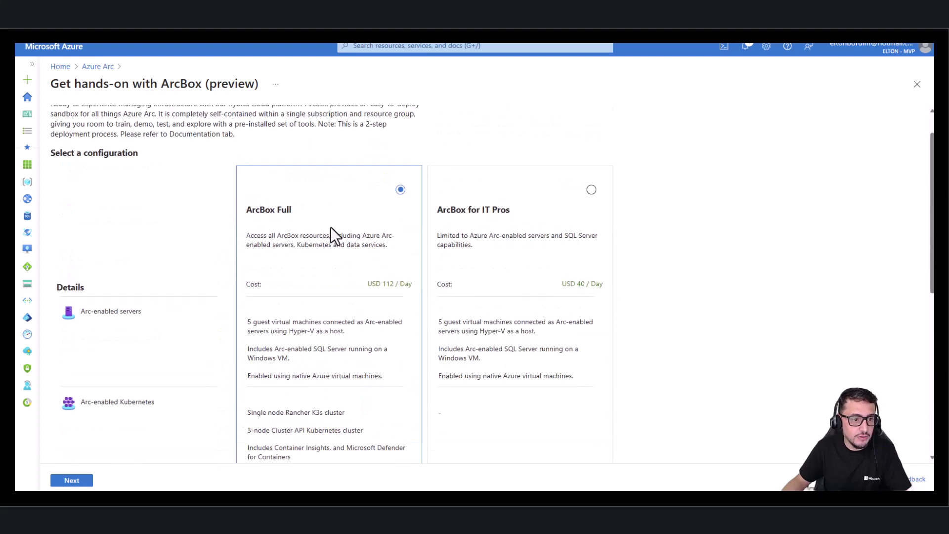
{"action": "scroll", "coordinate": [333, 248], "scroll_direction": "down", "scroll_amount": 7}
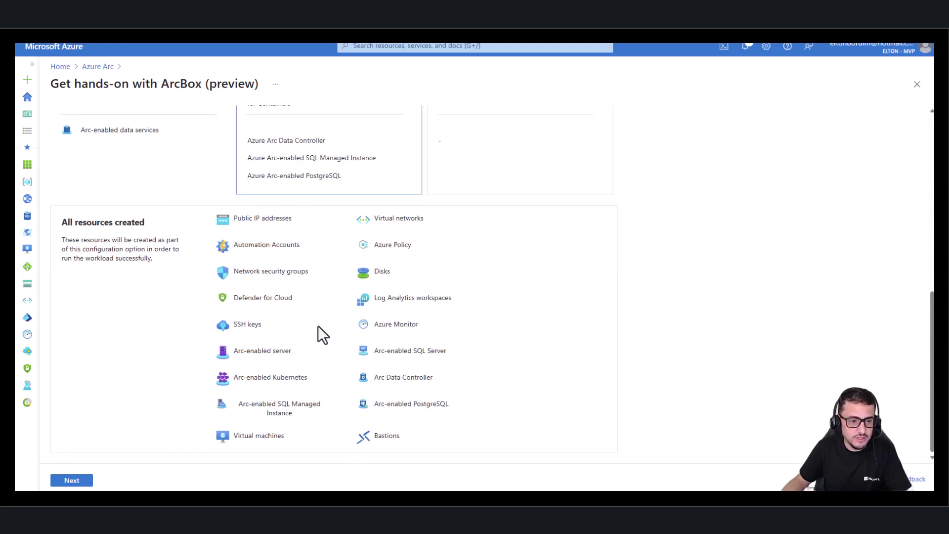
{"action": "scroll", "coordinate": [408, 340], "scroll_direction": "up", "scroll_amount": 6}
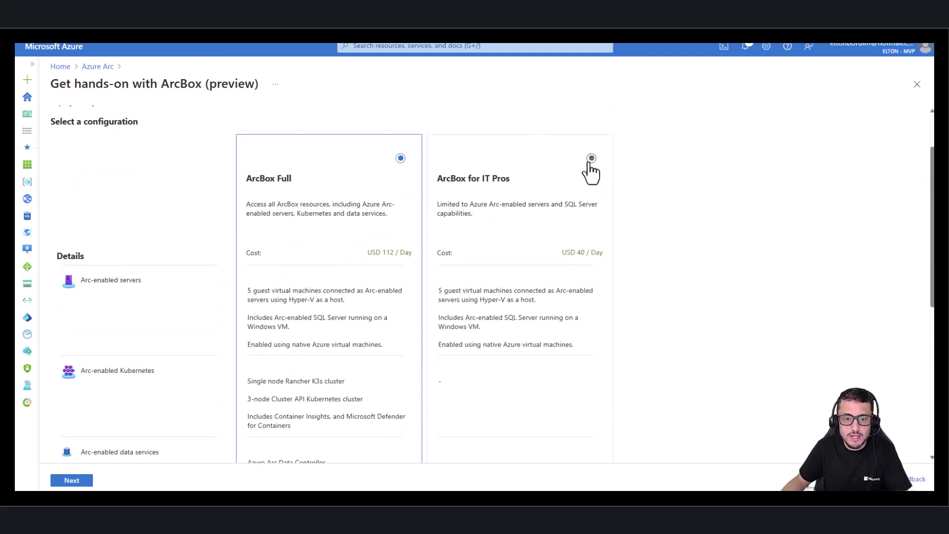
Select the ArcBox for IT Pros configuration and review the resources it creates
{"action": "left_click", "coordinate": [591, 159]}
{"action": "scroll", "coordinate": [482, 245], "scroll_direction": "down", "scroll_amount": 5}
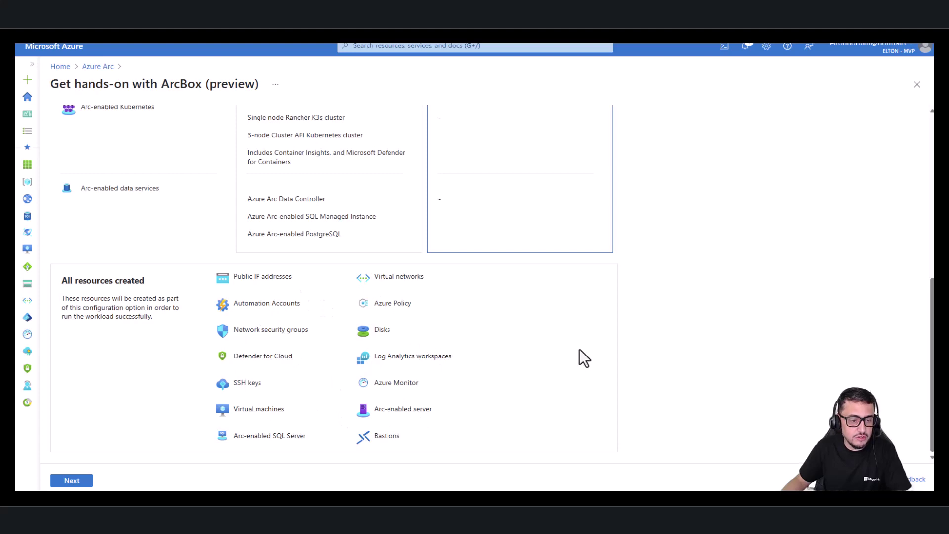
{"action": "scroll", "coordinate": [581, 354], "scroll_direction": "up", "scroll_amount": 4}
{"action": "scroll", "coordinate": [475, 319], "scroll_direction": "up", "scroll_amount": 1}
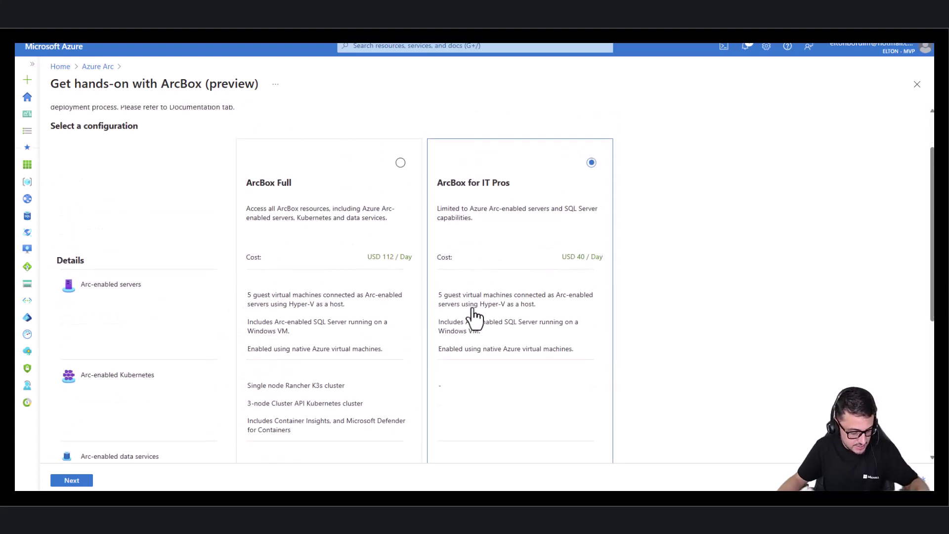
Mark the daily costs of both ArcBox configurations with temporary annotations, pointing to the ArcBox for IT Pros price, and clear them
{"action": "mouse_move", "coordinate": [361, 251]}
{"action": "left_mouse_down"}
{"action": "mouse_move", "coordinate": [363, 262]}
{"action": "mouse_move", "coordinate": [410, 269]}
{"action": "left_mouse_up"}
{"action": "left_click_drag", "start_coordinate": [557, 249], "coordinate": [594, 271]}
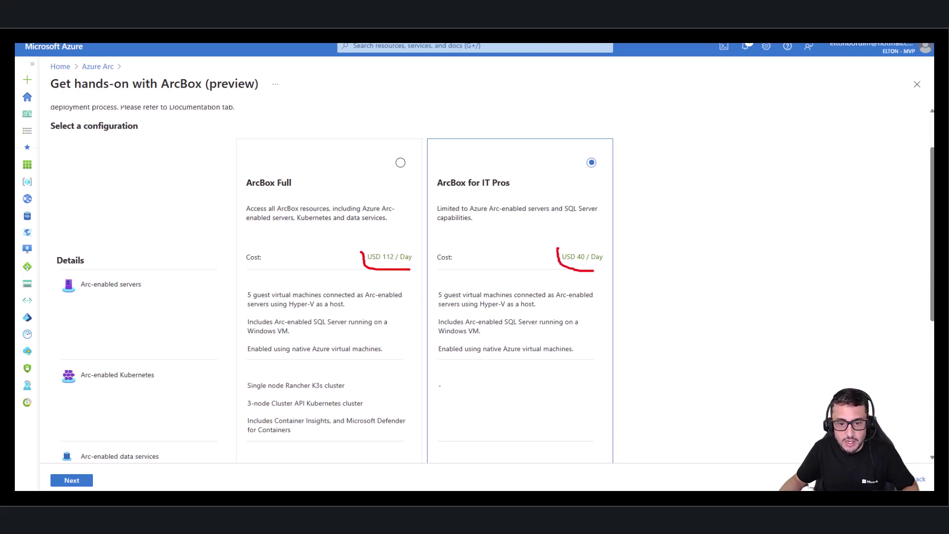
{"action": "left_click_drag", "start_coordinate": [613, 227], "coordinate": [603, 250]}
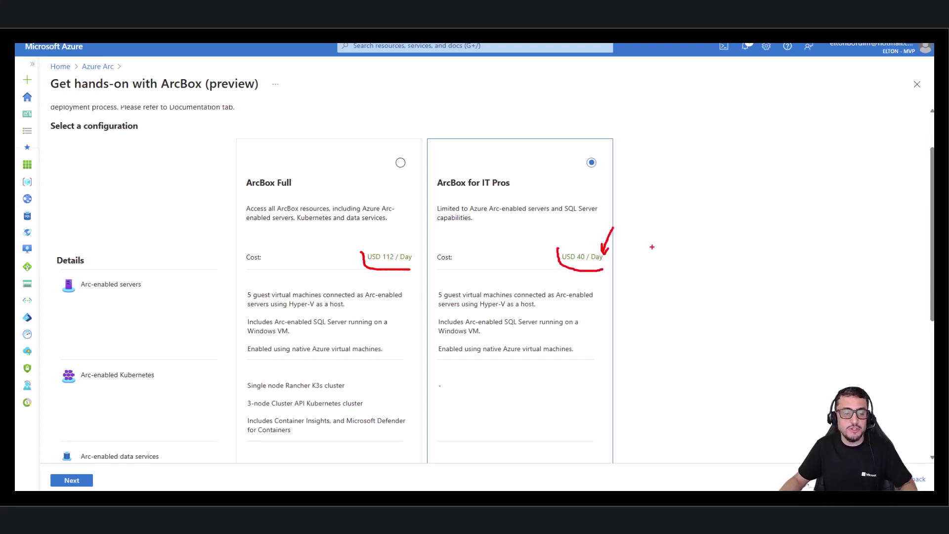
{"action": "key", "text": "Escape"}
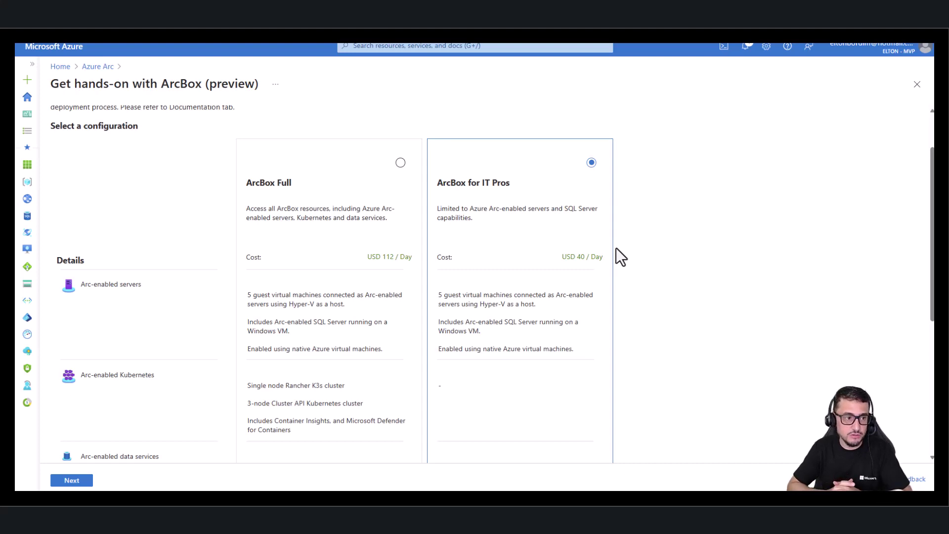
{"action": "scroll", "coordinate": [213, 202], "scroll_direction": "up", "scroll_amount": 2}
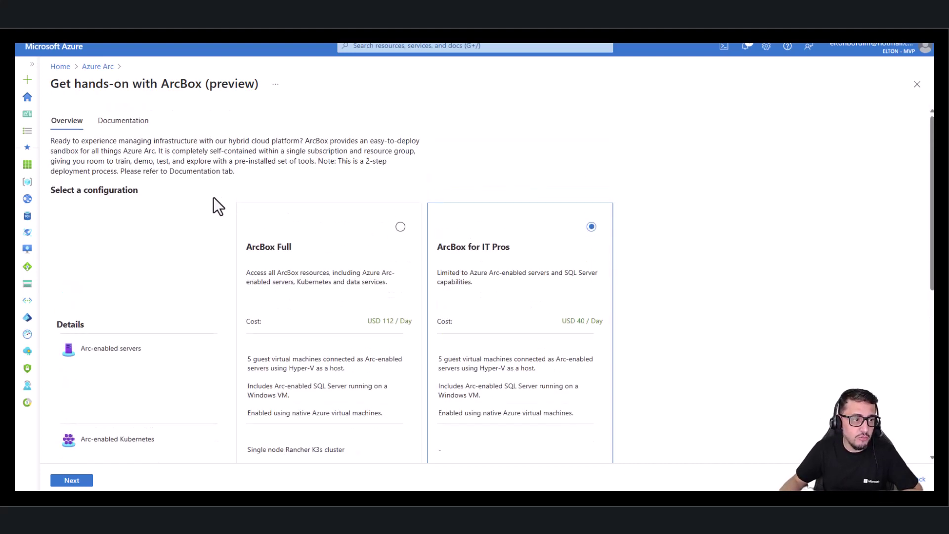
Reopen the ArcBox setup from the Azure Arc overview, select ArcBox for IT Pros and proceed with the deployment
{"action": "left_click", "coordinate": [96, 68]}
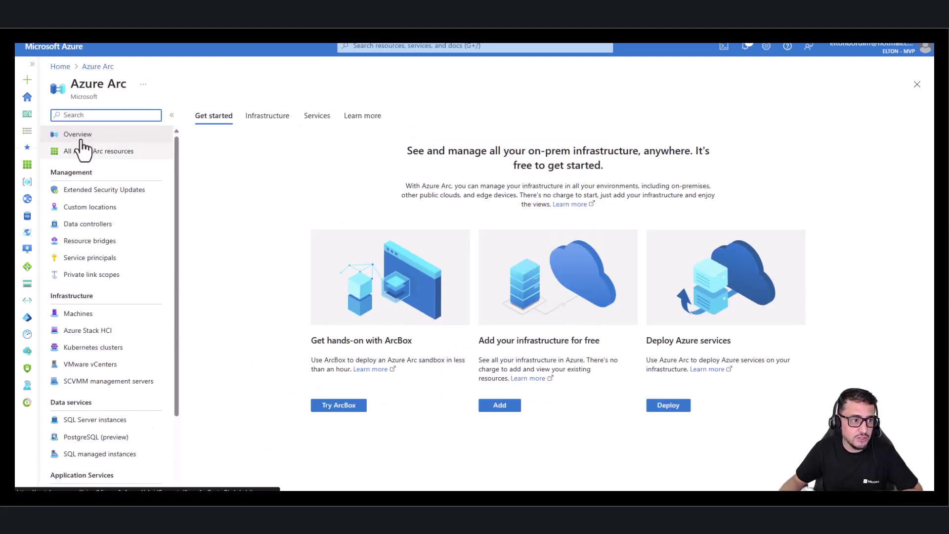
{"action": "left_click", "coordinate": [328, 408]}
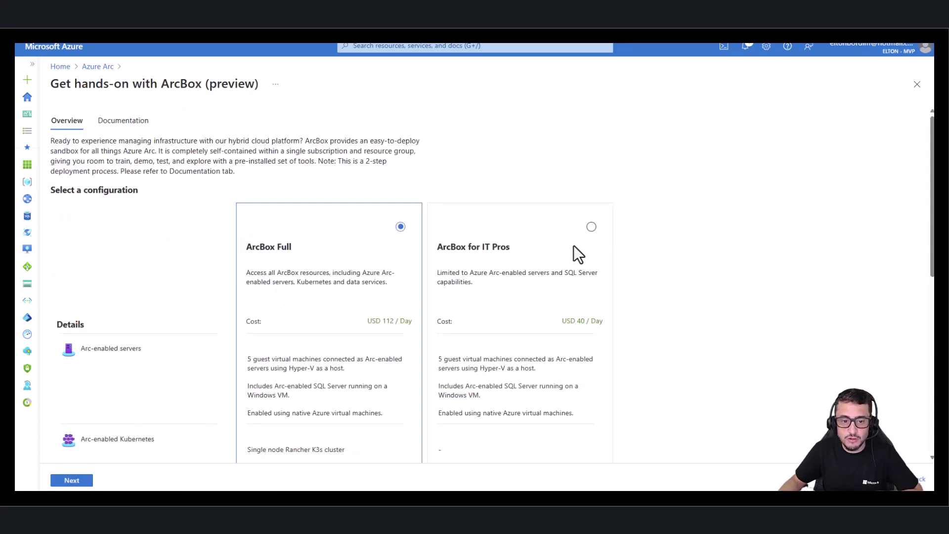
{"action": "left_click", "coordinate": [590, 228]}
{"action": "scroll", "coordinate": [660, 239], "scroll_direction": "down", "scroll_amount": 7}
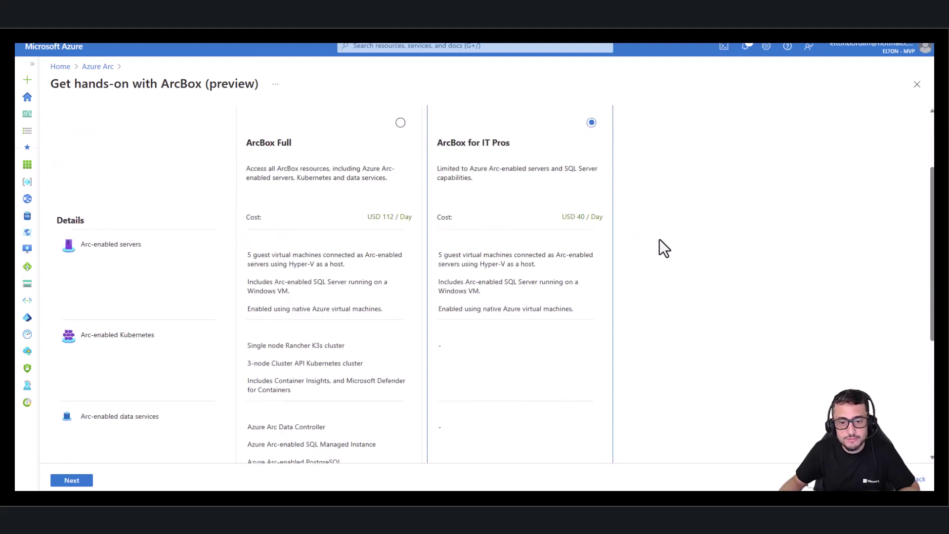
{"action": "left_click", "coordinate": [82, 486]}
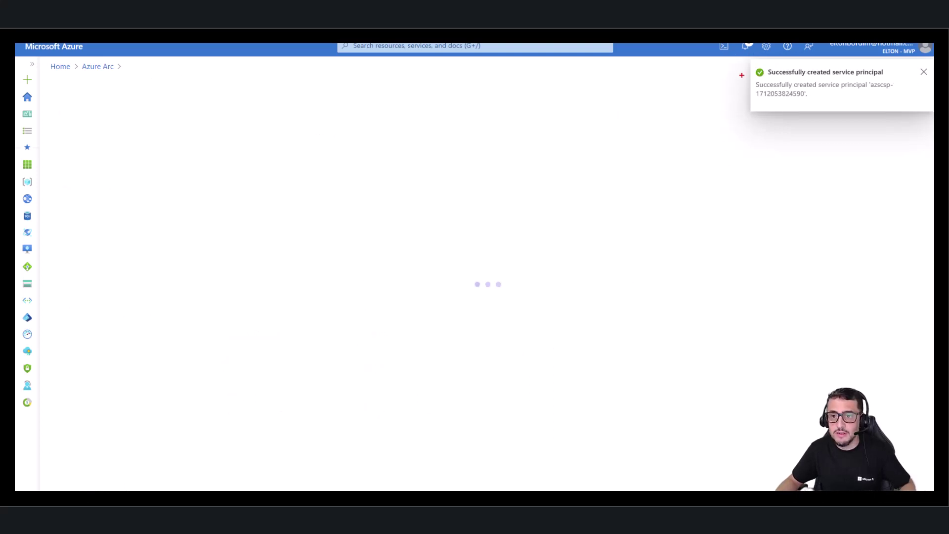
Refresh the Microsoft Entra app registrations list and check the newly created service principal and its creation date
{"action": "mouse_move", "coordinate": [744, 65]}
{"action": "left_mouse_down"}
{"action": "mouse_move", "coordinate": [766, 130]}
{"action": "mouse_move", "coordinate": [885, 122]}
{"action": "mouse_move", "coordinate": [895, 65]}
{"action": "mouse_move", "coordinate": [763, 63]}
{"action": "mouse_move", "coordinate": [744, 72]}
{"action": "left_mouse_up"}
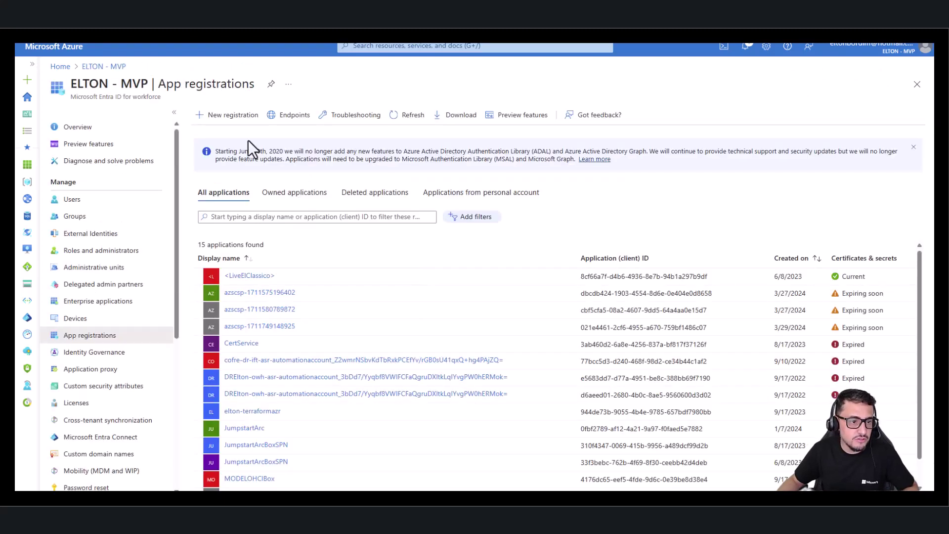
{"action": "left_click", "coordinate": [414, 119]}
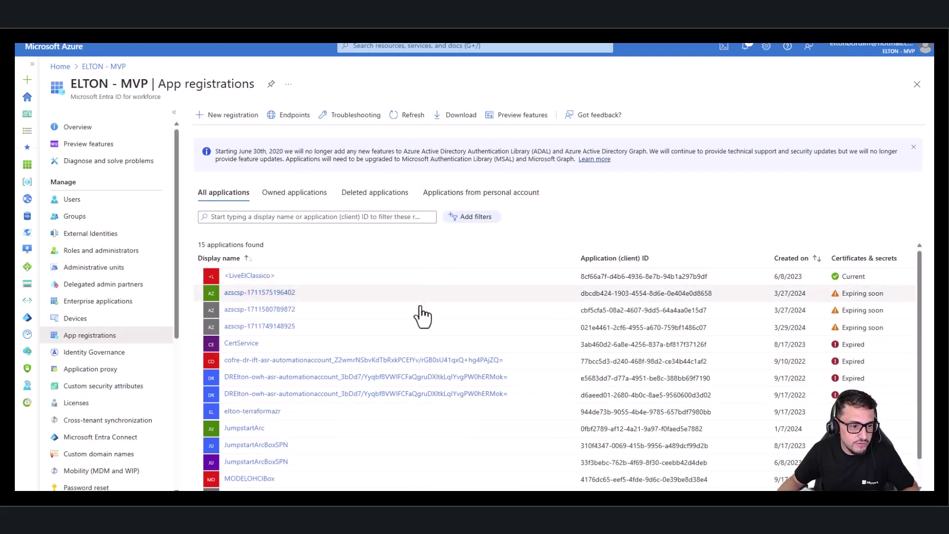
{"action": "left_click", "coordinate": [413, 119]}
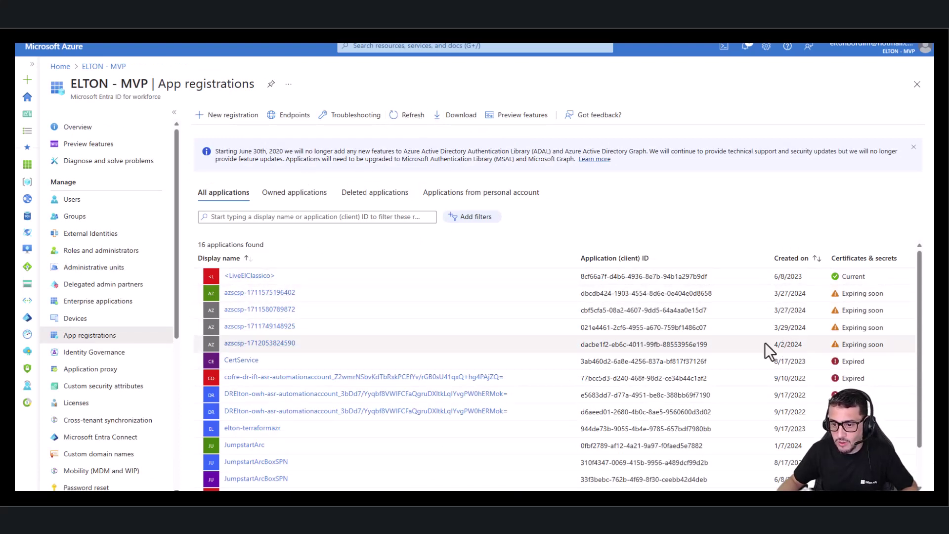
{"action": "left_click_drag", "start_coordinate": [767, 344], "coordinate": [803, 345]}
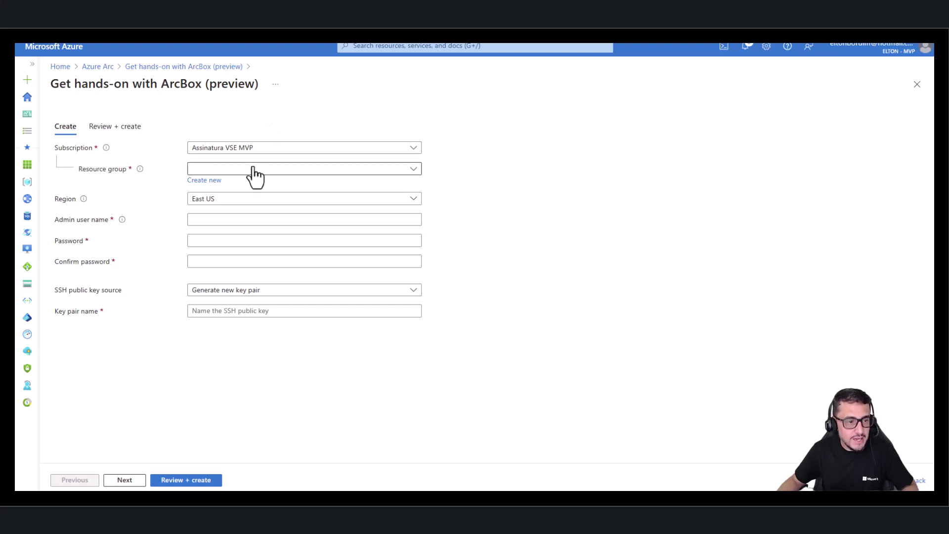
{"action": "left_click", "coordinate": [216, 181]}
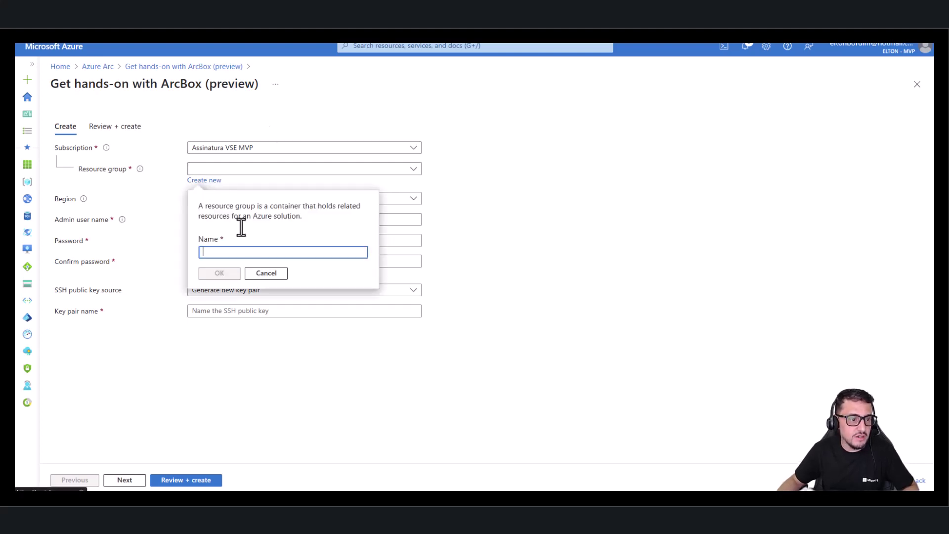
{"action": "left_click", "coordinate": [250, 252]}
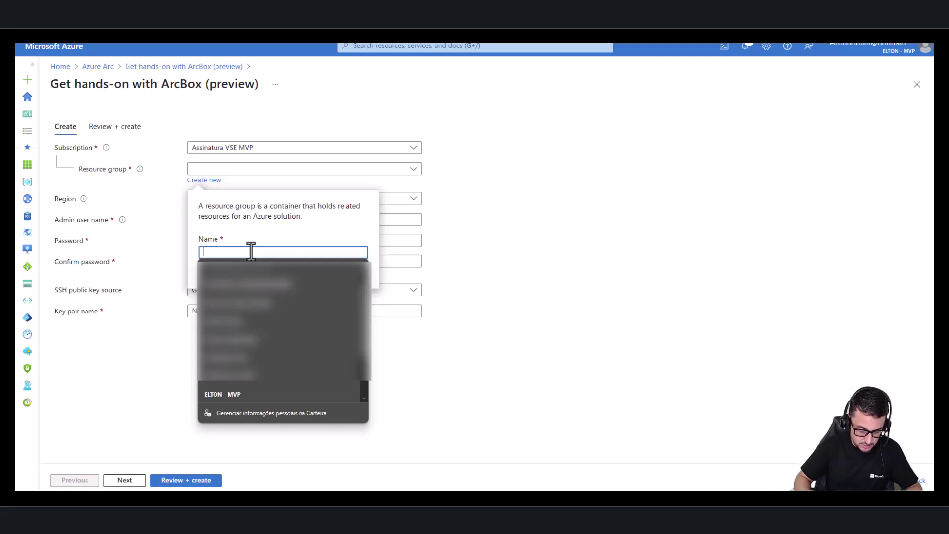
{"action": "left_click", "coordinate": [568, 307]}
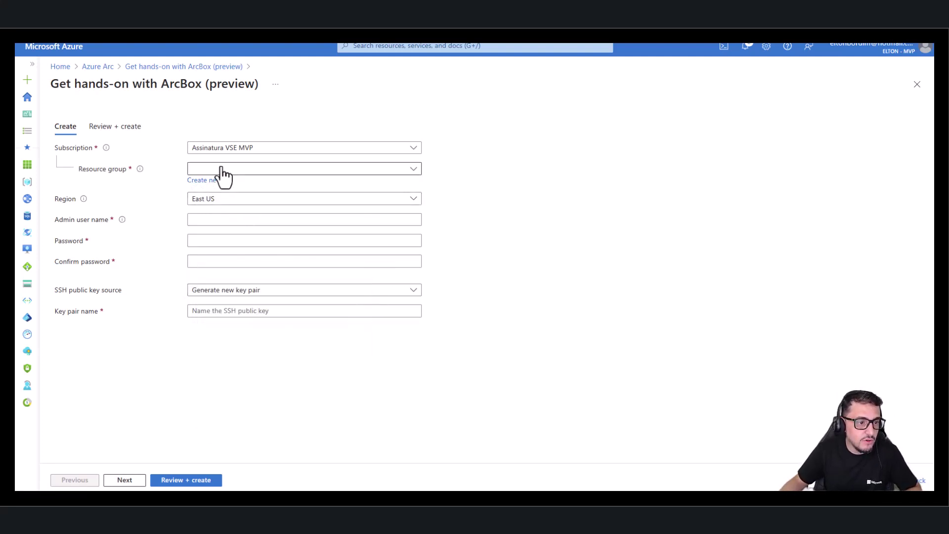
{"action": "left_click", "coordinate": [221, 169]}
{"action": "type", "text": "G"}
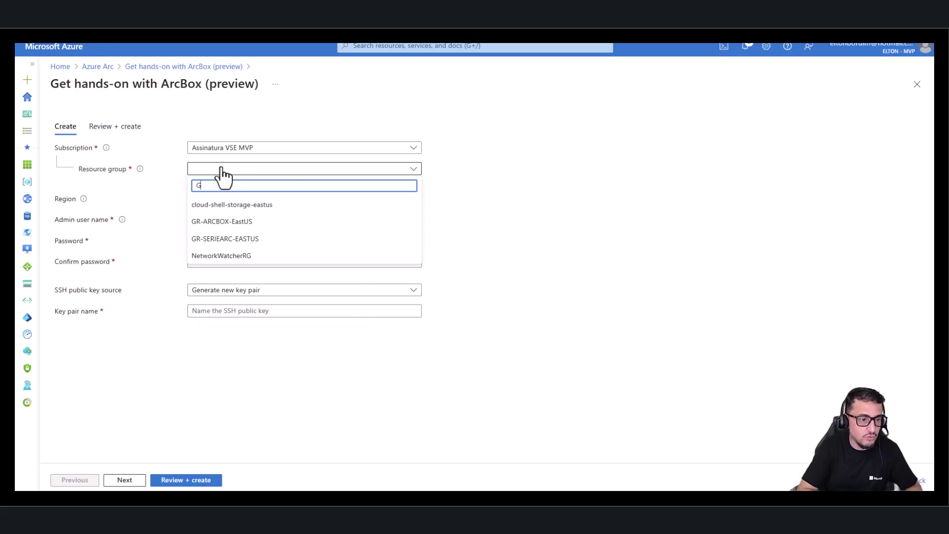
{"action": "type", "text": "R"}
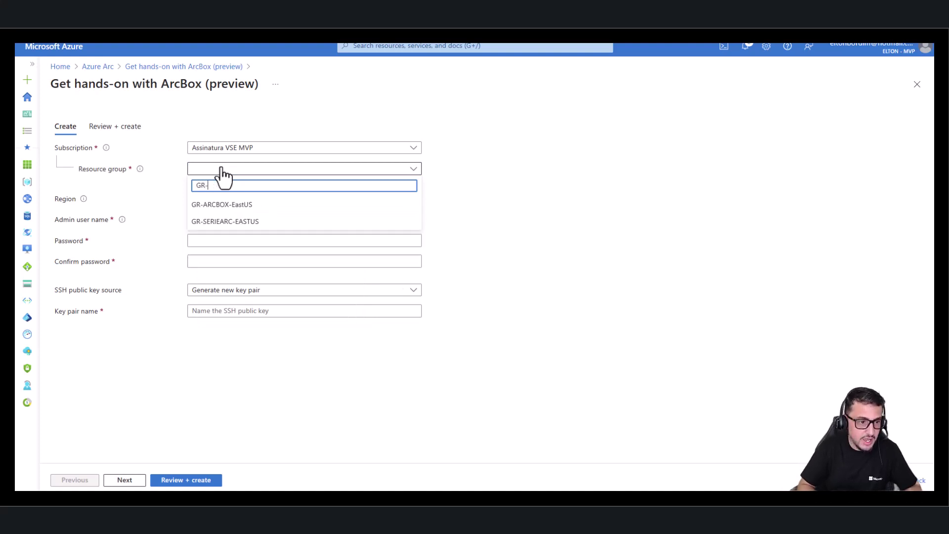
{"action": "type", "text": "-AR"}
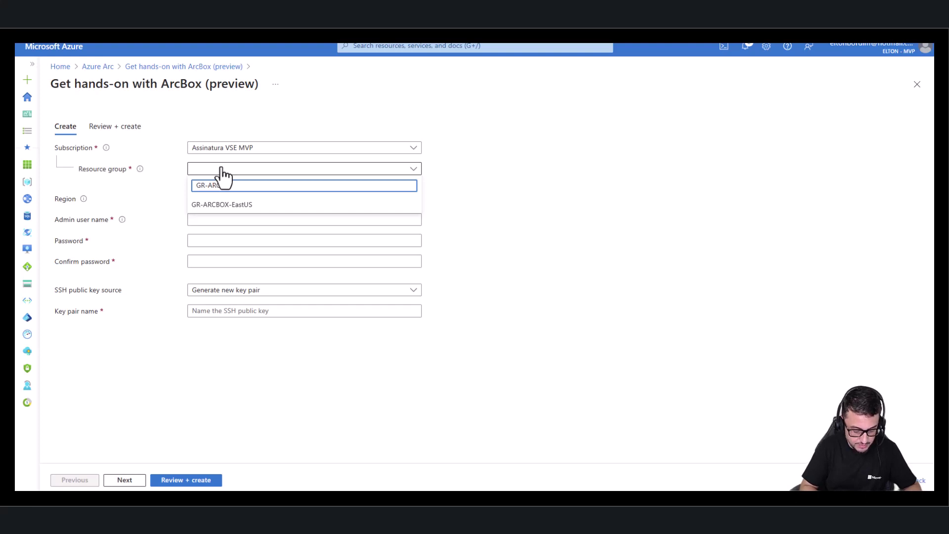
{"action": "left_click", "coordinate": [539, 240]}
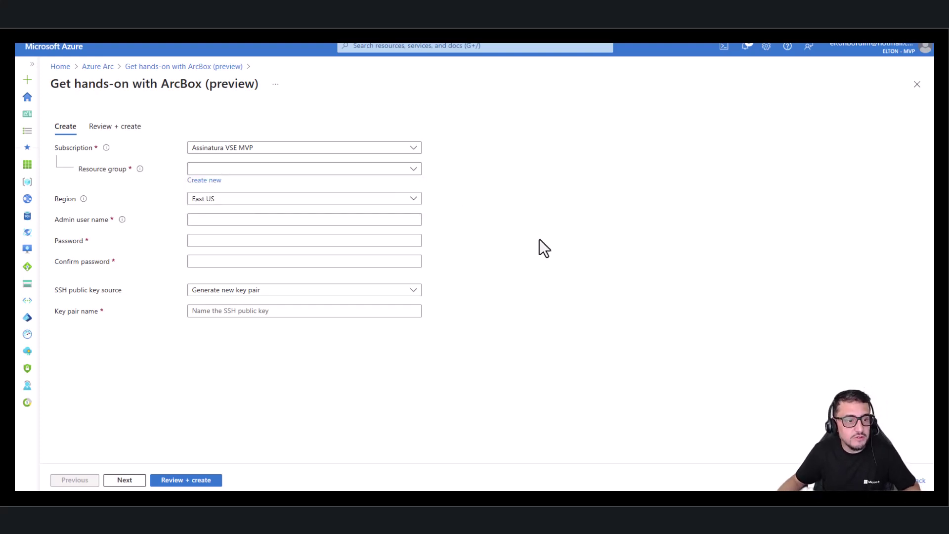
Create a new resource group named GR-ARCBOX for the ArcBox deployment
{"action": "left_click", "coordinate": [205, 181]}
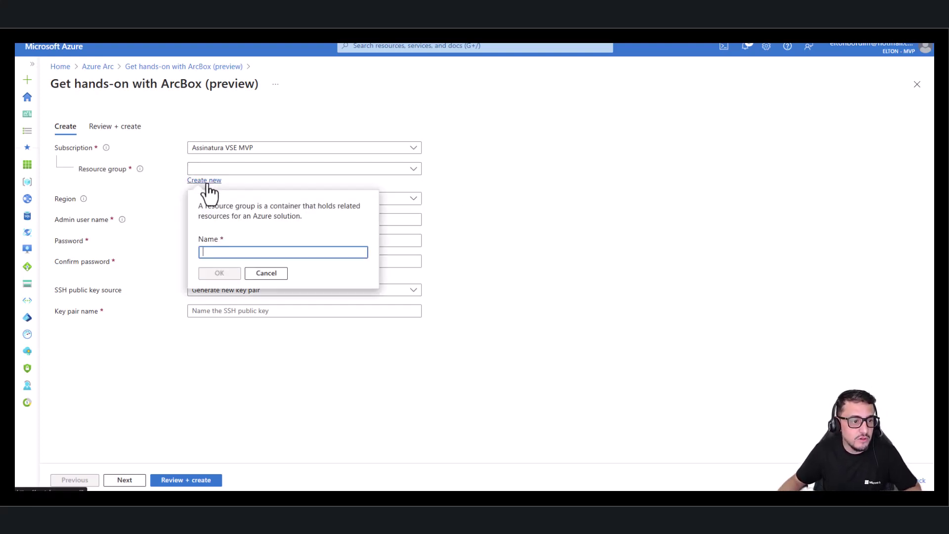
{"action": "left_click", "coordinate": [224, 252]}
{"action": "type", "text": "GRupo"}
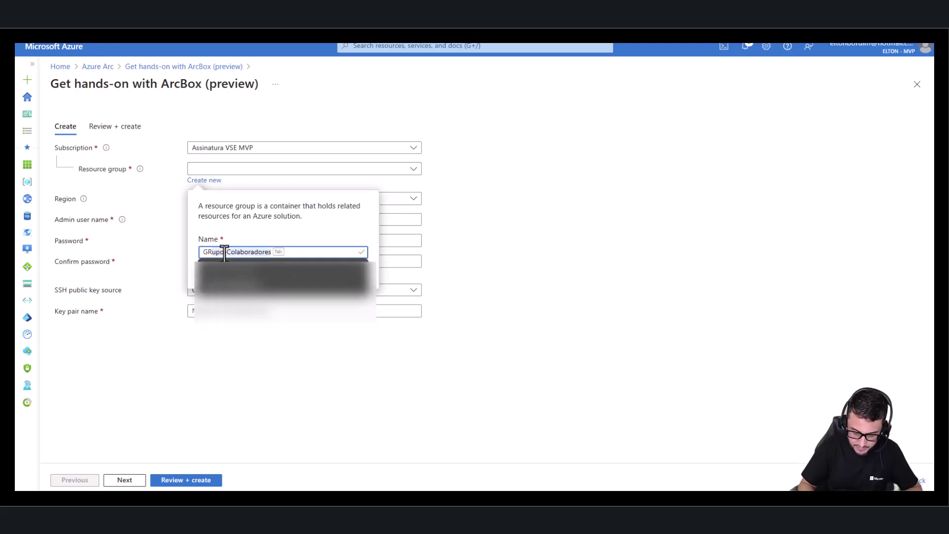
{"action": "key", "text": "BackSpace"}
{"action": "key", "text": "BackSpace"}
{"action": "key", "text": "BackSpace"}
{"action": "type", "text": "-ARCBOX"}
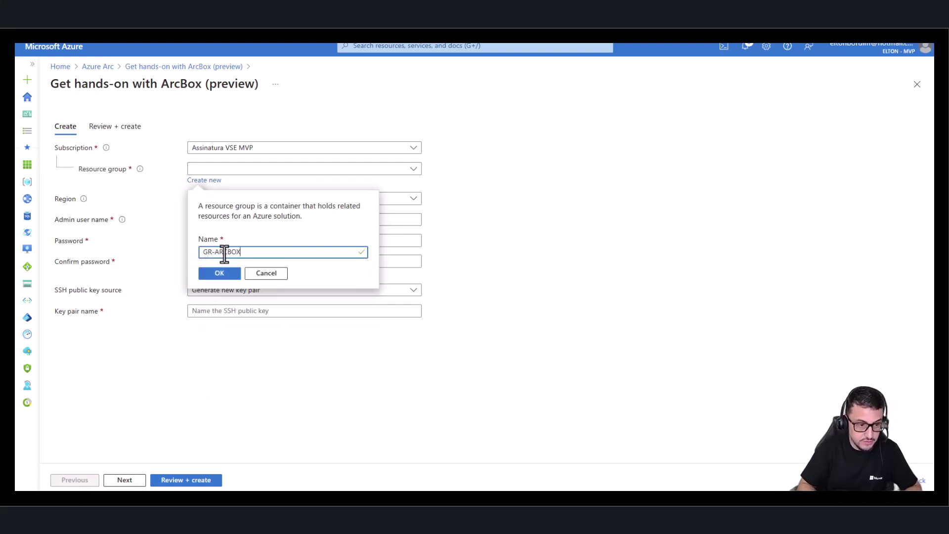
{"action": "left_click", "coordinate": [218, 273]}
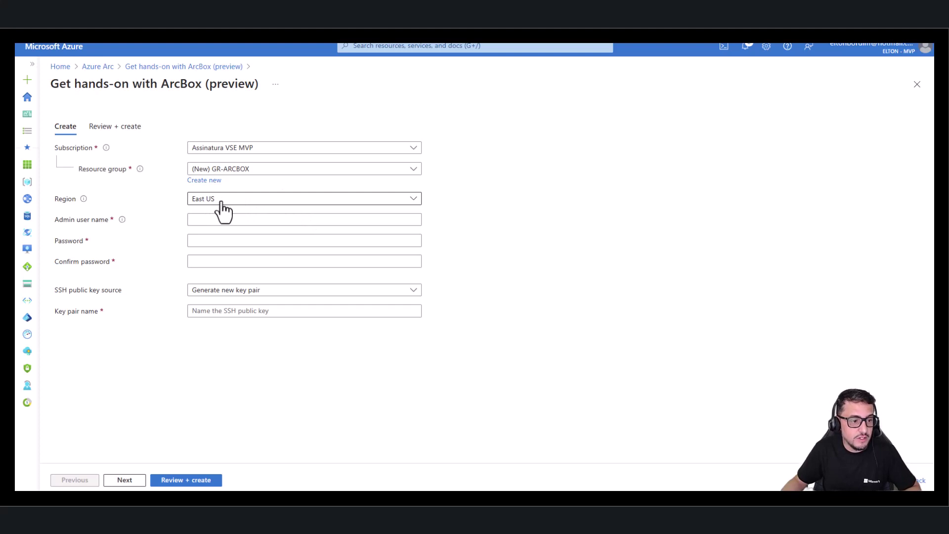
Set the admin user name to adminarc and enter and confirm the account password
{"action": "left_click", "coordinate": [226, 220]}
{"action": "left_click", "coordinate": [225, 251]}
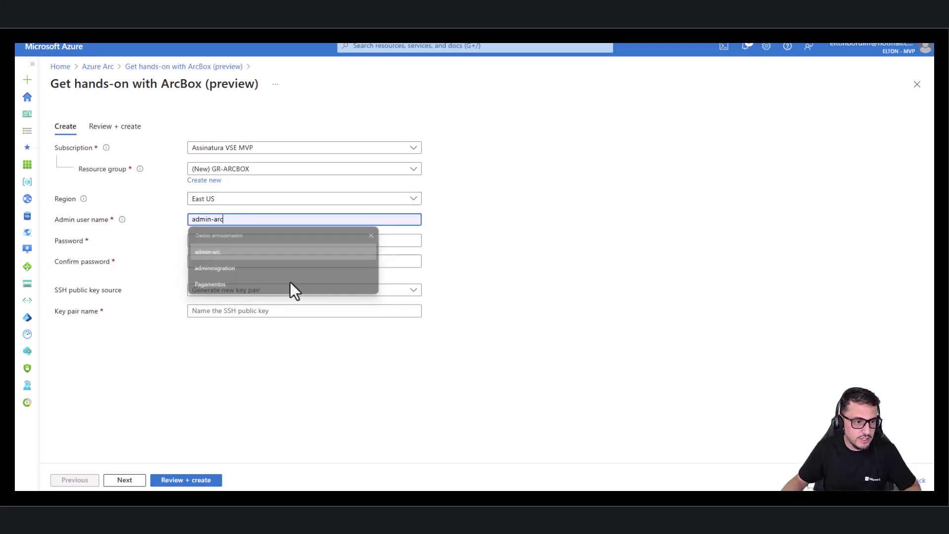
{"action": "left_click", "coordinate": [230, 242]}
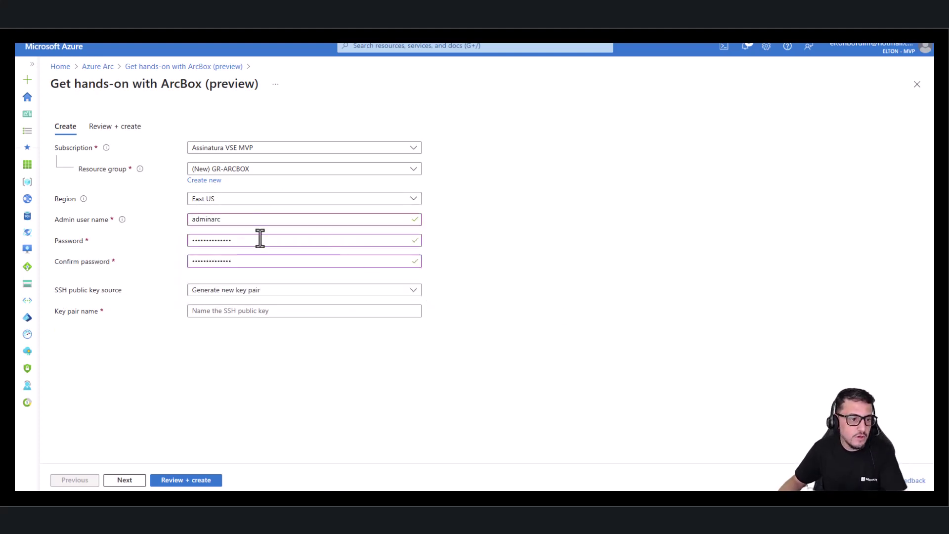
{"action": "double_click", "coordinate": [221, 219]}
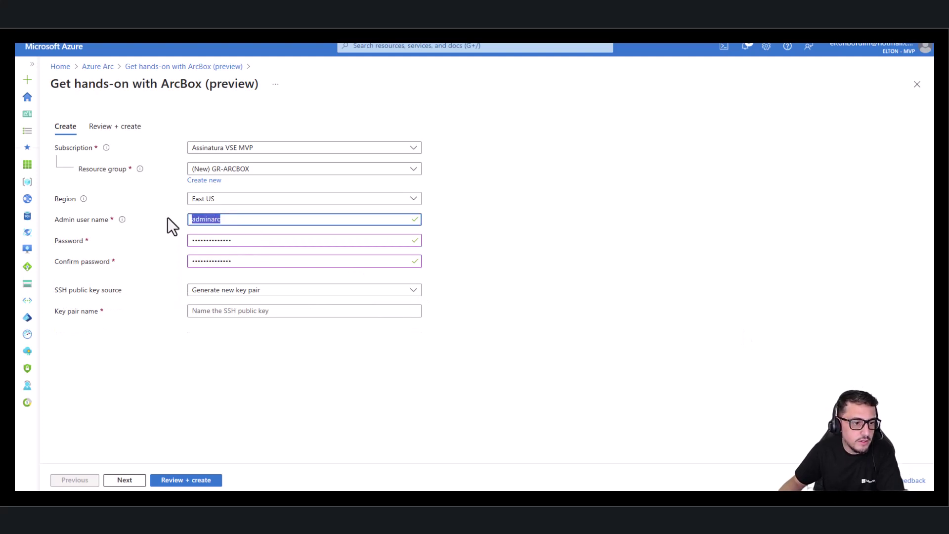
{"action": "left_click", "coordinate": [250, 242]}
{"action": "left_click", "coordinate": [488, 317]}
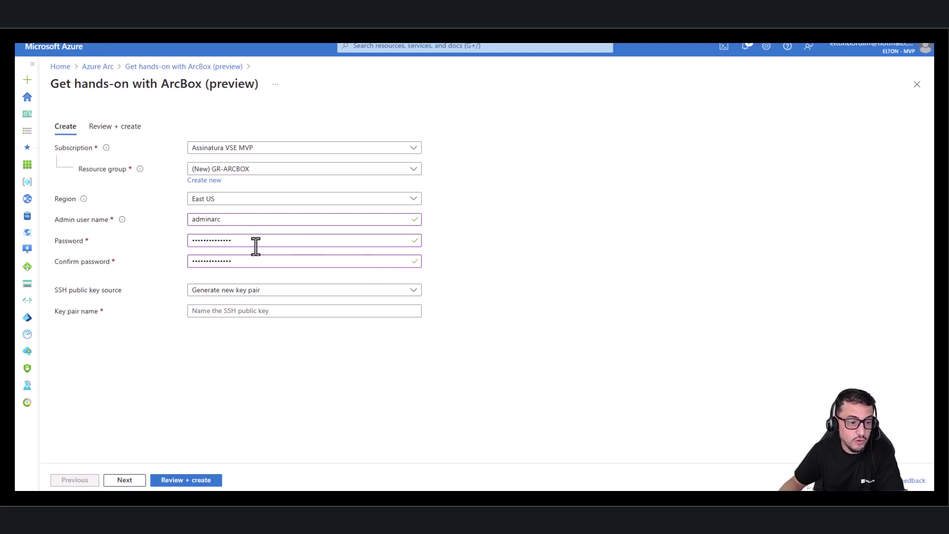
Choose to generate a new SSH key pair and name it SSHARCBOXNEW
{"action": "left_click", "coordinate": [245, 292]}
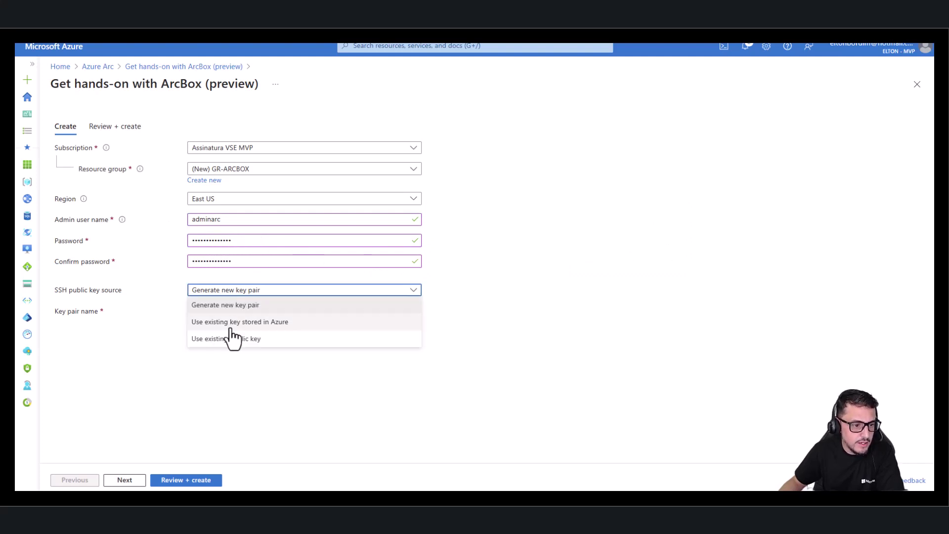
{"action": "left_click", "coordinate": [238, 305]}
{"action": "left_click", "coordinate": [249, 312]}
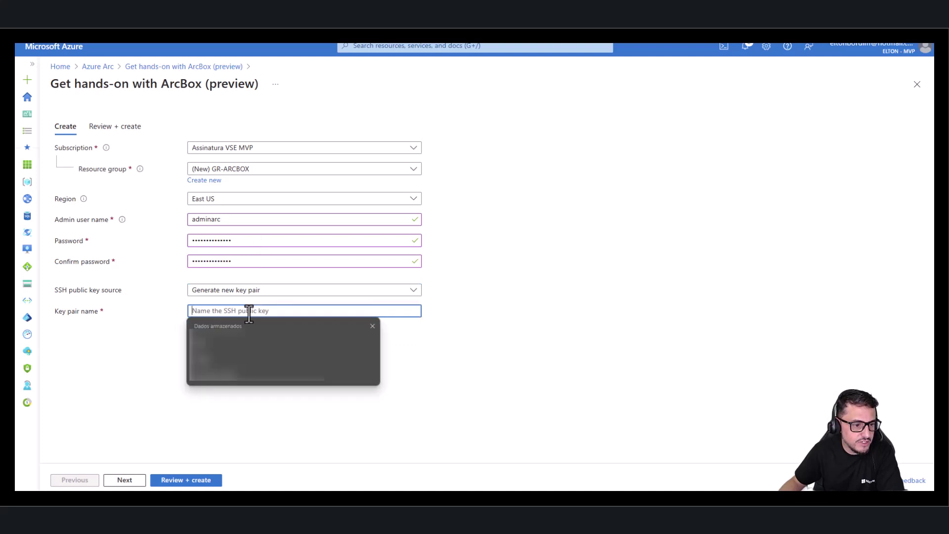
{"action": "left_click", "coordinate": [571, 331]}
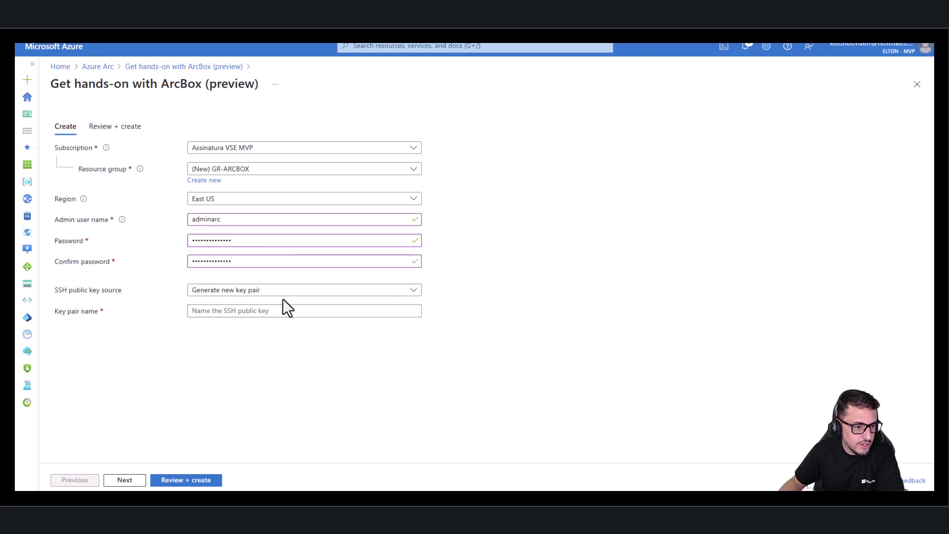
{"action": "left_click", "coordinate": [290, 310]}
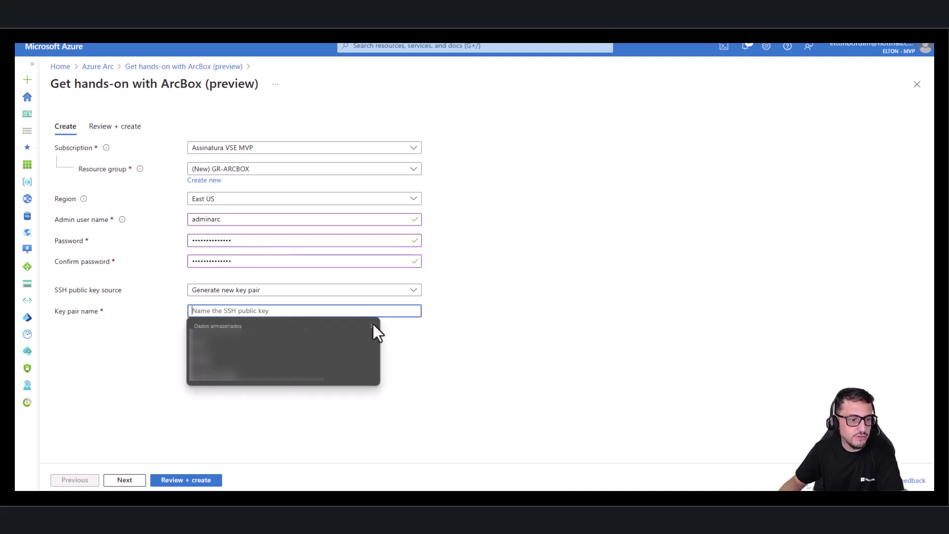
{"action": "type", "text": "SSH"}
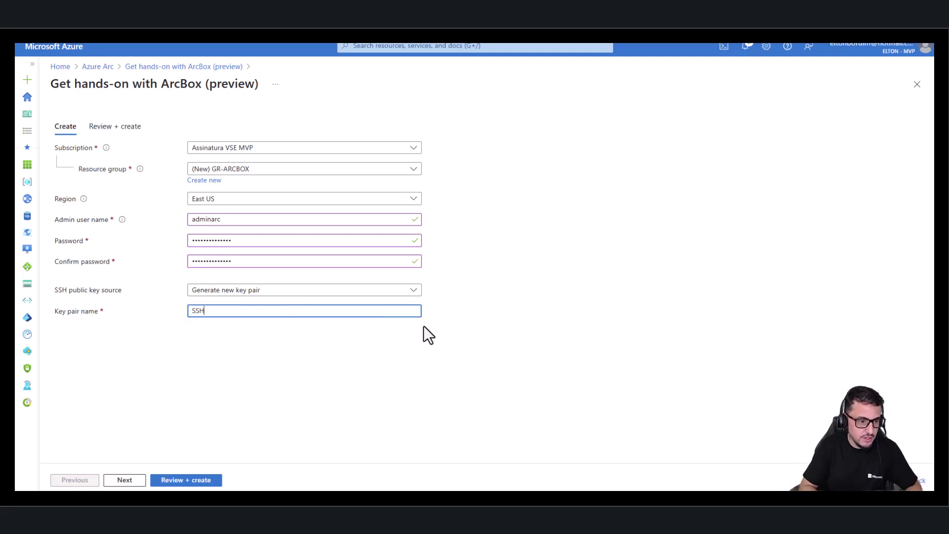
{"action": "type", "text": "A"}
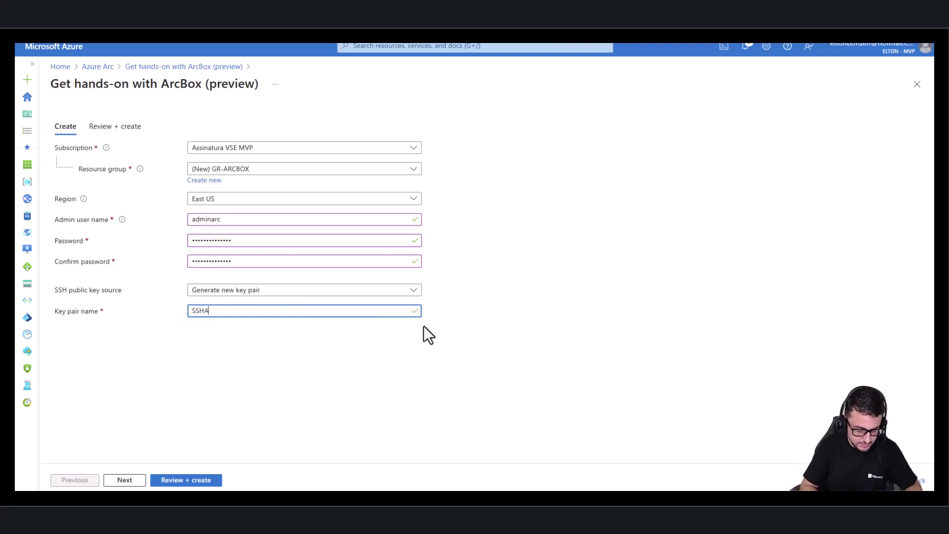
{"action": "type", "text": "RCBOX"}
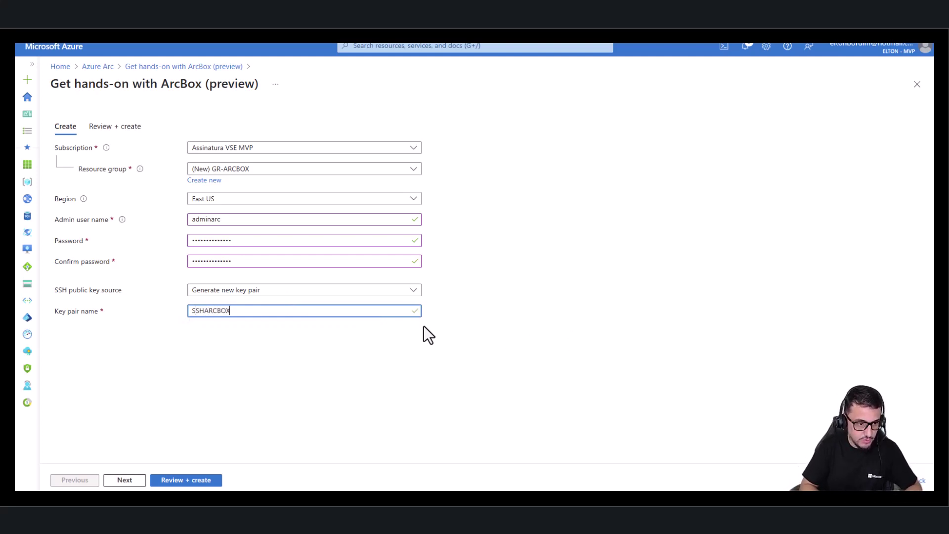
{"action": "type", "text": "NEW"}
{"action": "left_click", "coordinate": [423, 325]}
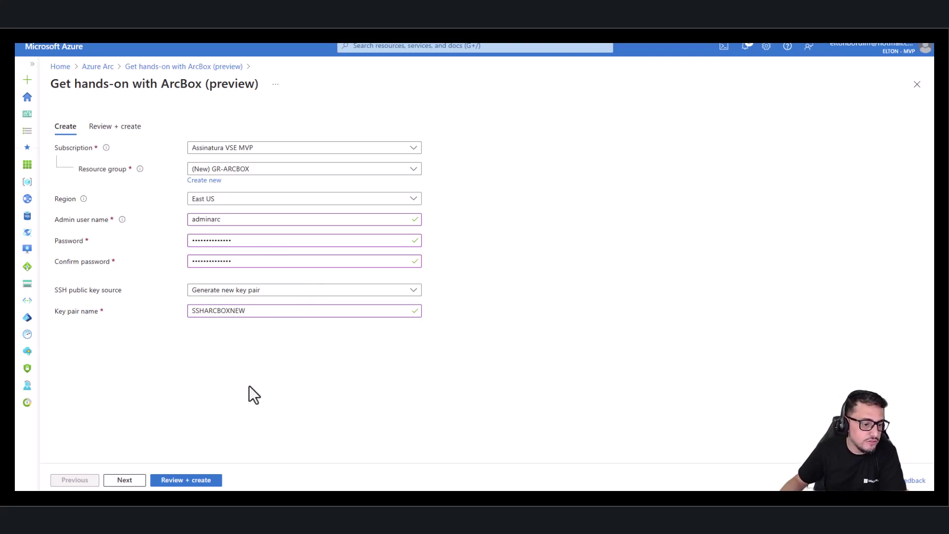
Review the ArcBox settings, download the new SSH key pair and start the deployment
{"action": "left_click", "coordinate": [125, 480]}
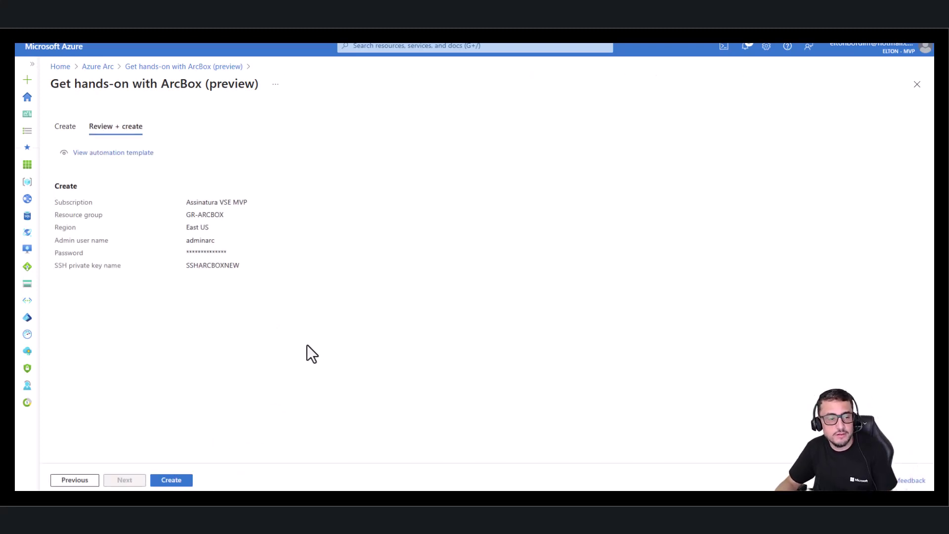
{"action": "left_click", "coordinate": [173, 481]}
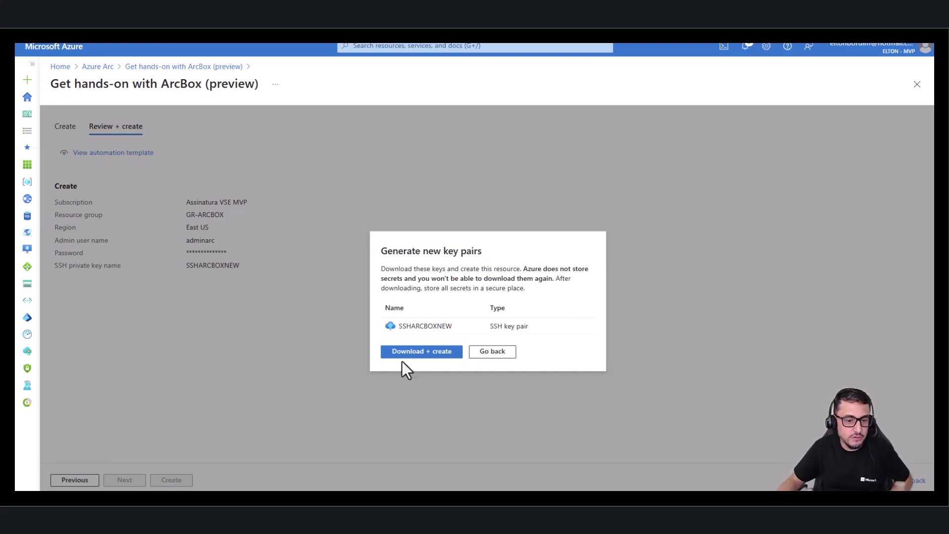
{"action": "left_click", "coordinate": [413, 352]}
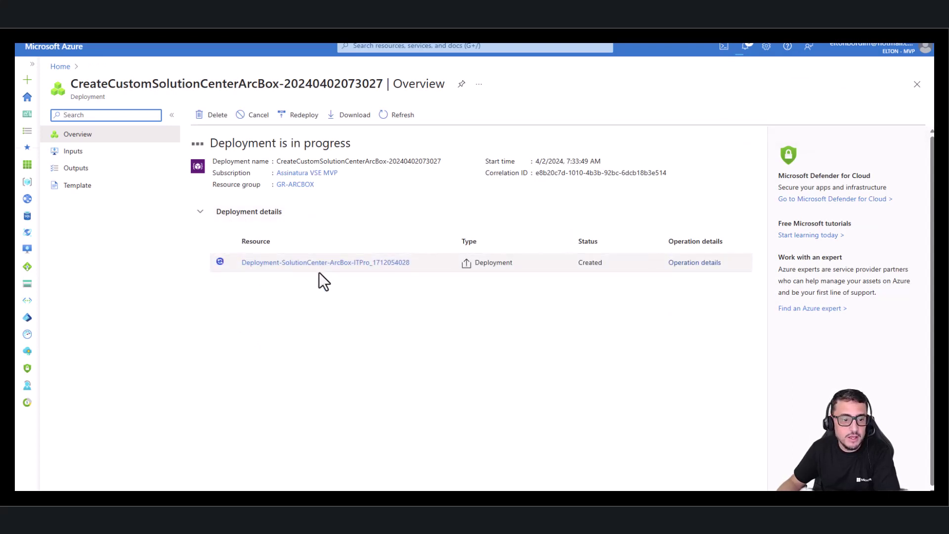
Switch to the Arc Jumpstart guide and examine the post-deployment automation section and the options for connecting to the ArcBox-Client virtual machine
{"action": "mouse_move", "coordinate": [249, 266]}
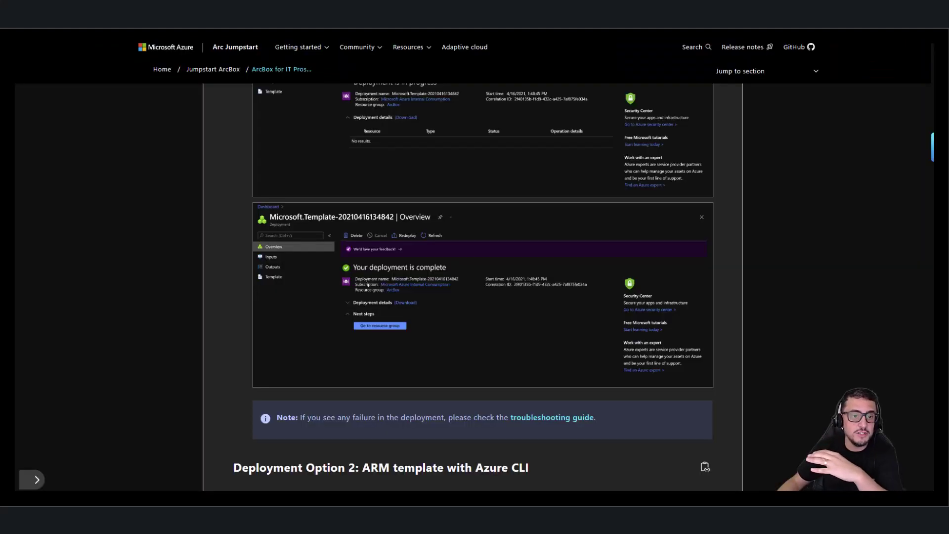
{"action": "scroll", "coordinate": [470, 282], "scroll_direction": "down", "scroll_amount": 1}
{"action": "scroll", "coordinate": [471, 282], "scroll_direction": "down", "scroll_amount": 10}
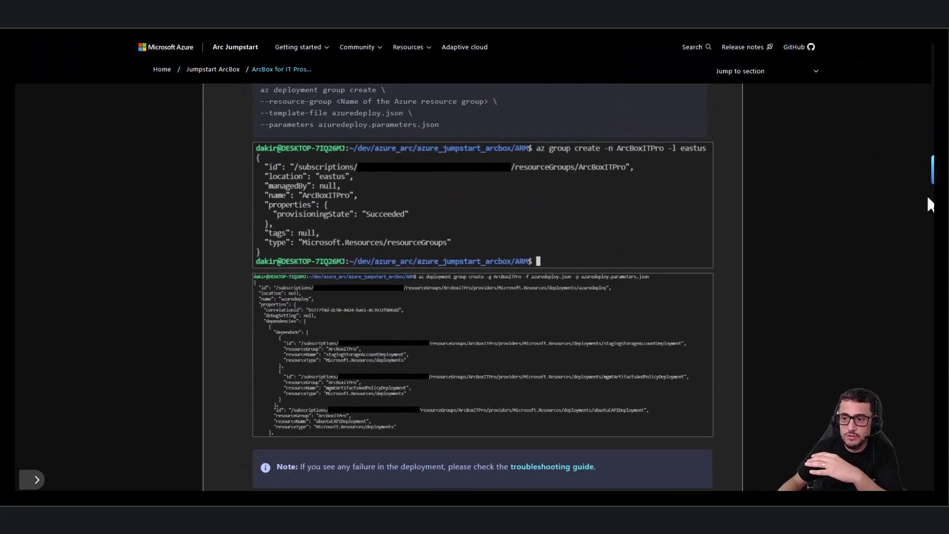
{"action": "scroll", "coordinate": [916, 294], "scroll_direction": "down", "scroll_amount": 15}
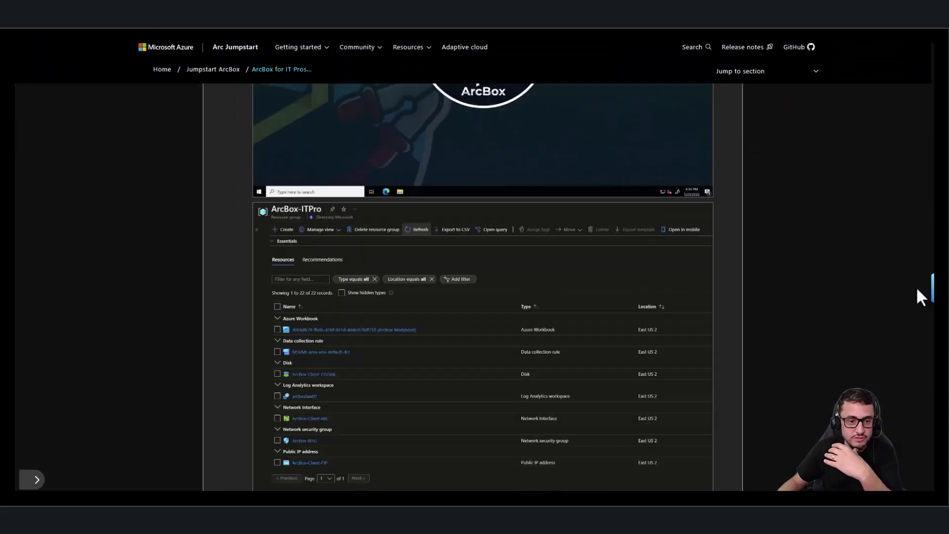
{"action": "scroll", "coordinate": [918, 275], "scroll_direction": "up", "scroll_amount": 15}
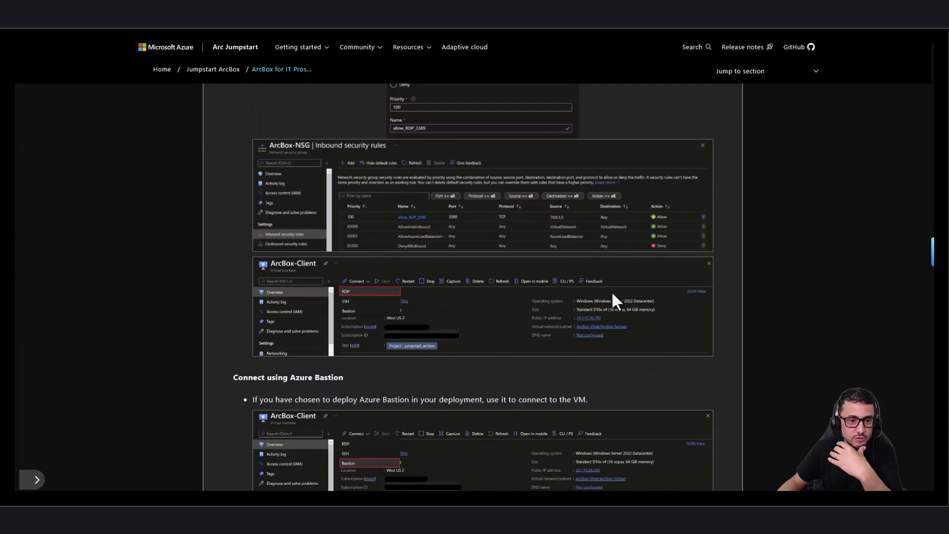
{"action": "scroll", "coordinate": [613, 296], "scroll_direction": "up", "scroll_amount": 10}
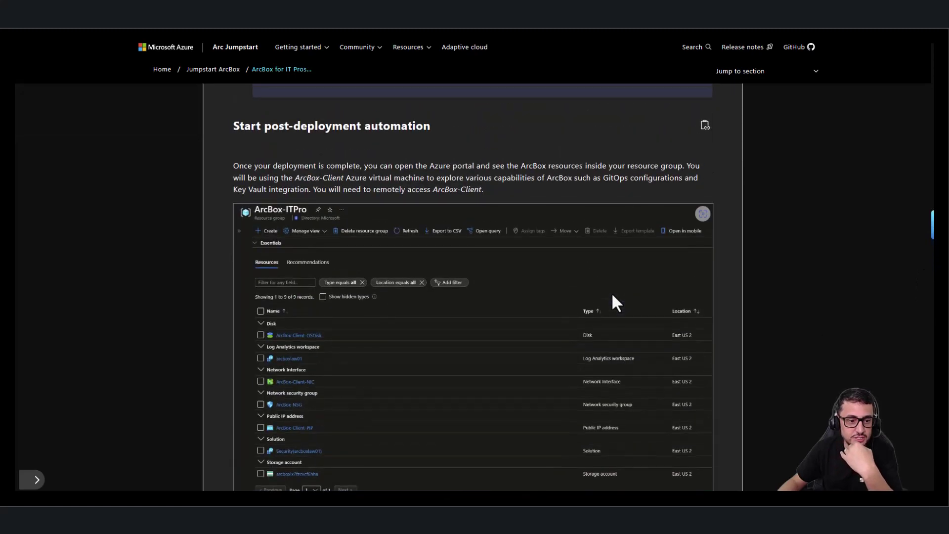
{"action": "scroll", "coordinate": [612, 293], "scroll_direction": "up", "scroll_amount": 5}
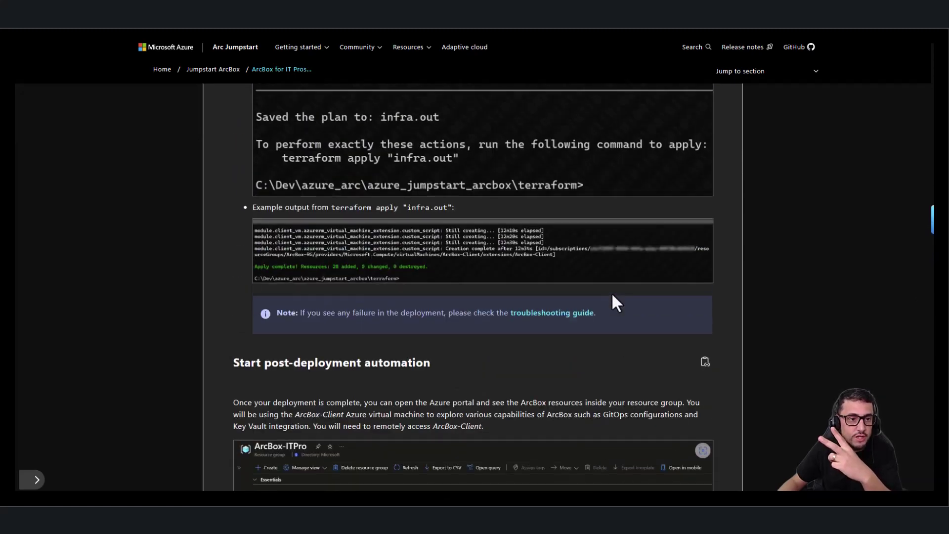
{"action": "scroll", "coordinate": [613, 297], "scroll_direction": "down", "scroll_amount": 2}
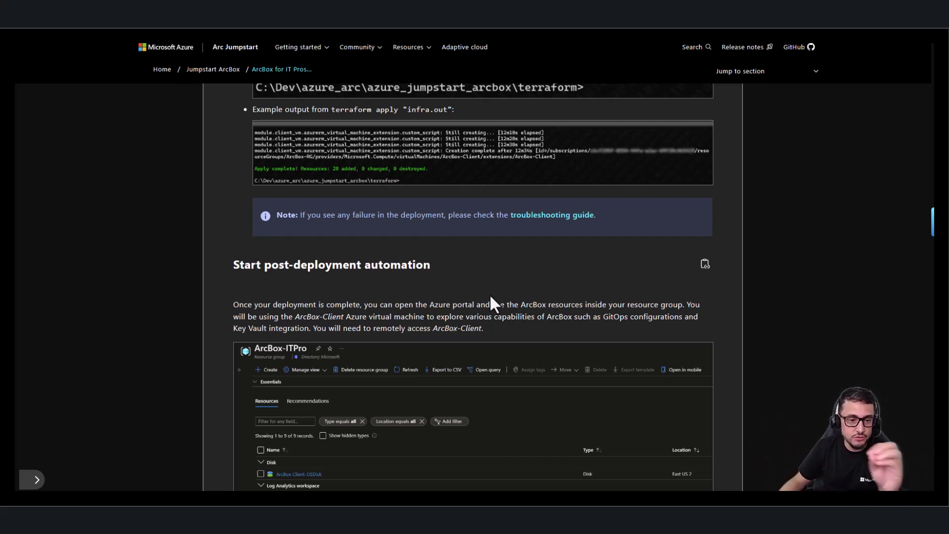
{"action": "scroll", "coordinate": [490, 296], "scroll_direction": "down", "scroll_amount": 1}
{"action": "scroll", "coordinate": [489, 293], "scroll_direction": "down", "scroll_amount": 13}
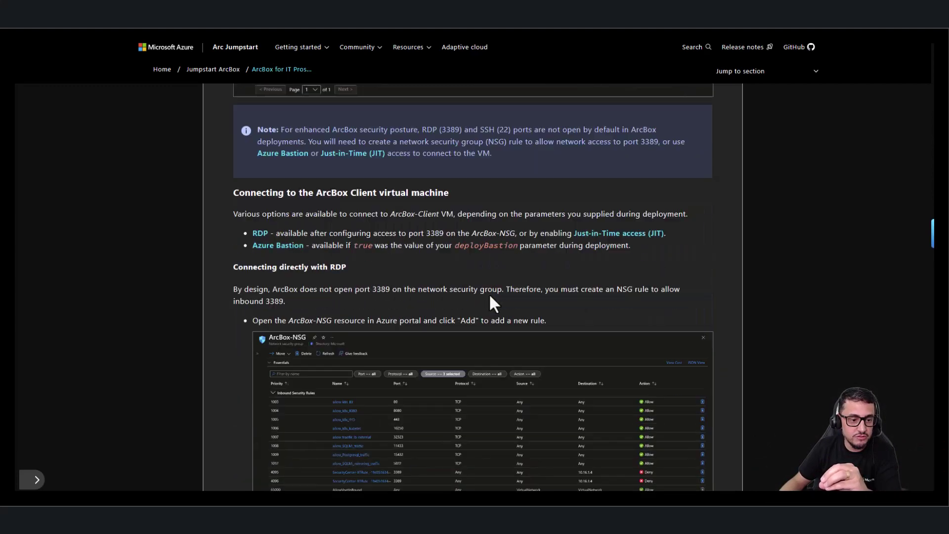
{"action": "scroll", "coordinate": [485, 297], "scroll_direction": "up", "scroll_amount": 3}
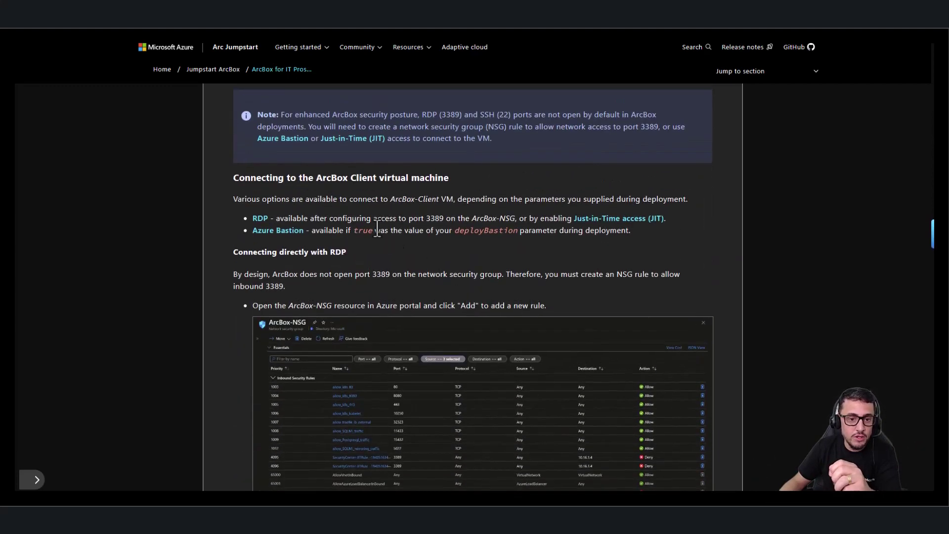
Examine the guide's note on default RDP and SSH port access and the RDP option for connecting to ArcBox-Client
{"action": "left_click_drag", "start_coordinate": [372, 218], "coordinate": [471, 219]}
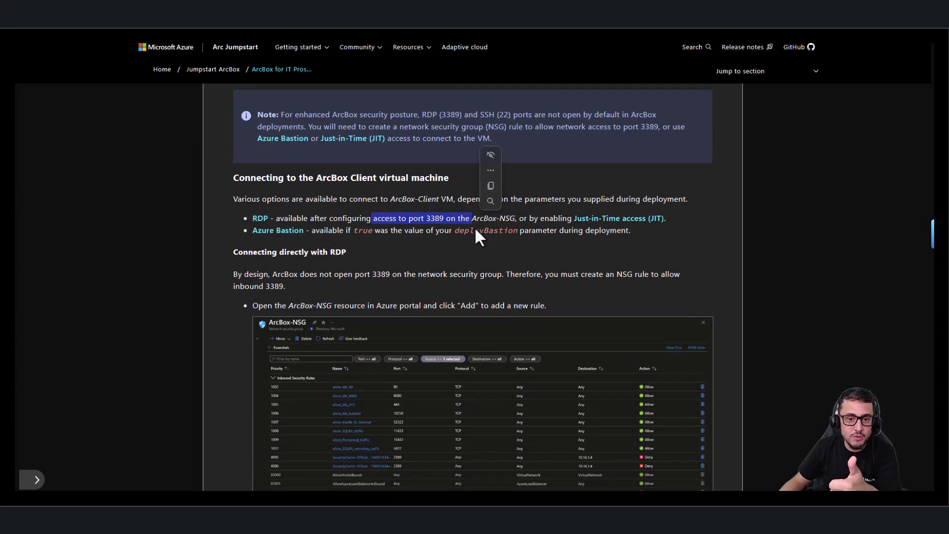
{"action": "left_click", "coordinate": [530, 218]}
{"action": "scroll", "coordinate": [509, 247], "scroll_direction": "up", "scroll_amount": 2}
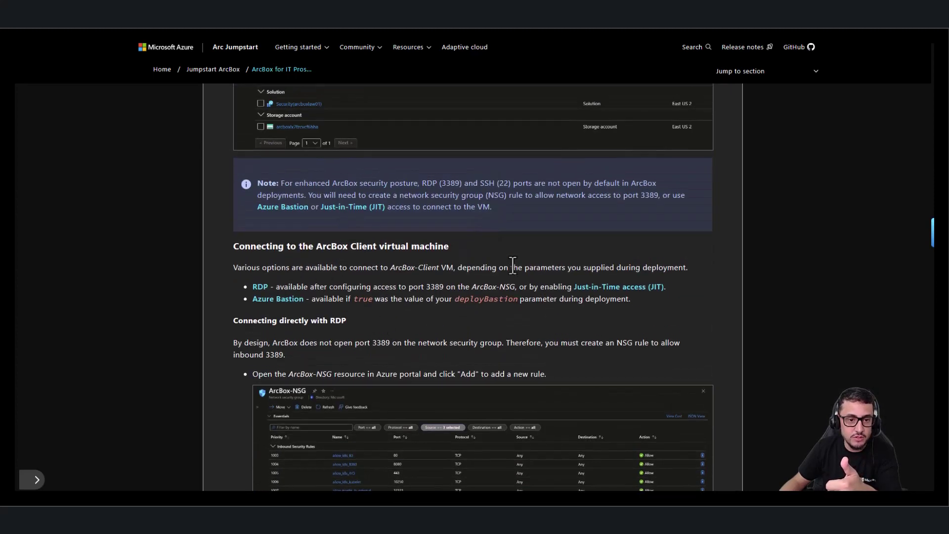
{"action": "scroll", "coordinate": [437, 315], "scroll_direction": "down", "scroll_amount": 3}
{"action": "scroll", "coordinate": [436, 316], "scroll_direction": "up", "scroll_amount": 2}
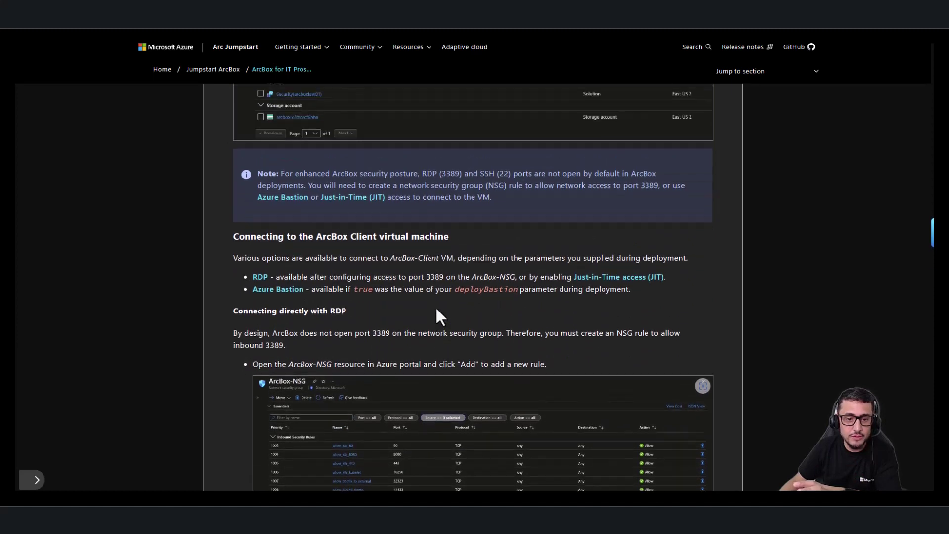
{"action": "left_click_drag", "start_coordinate": [290, 185], "coordinate": [661, 186]}
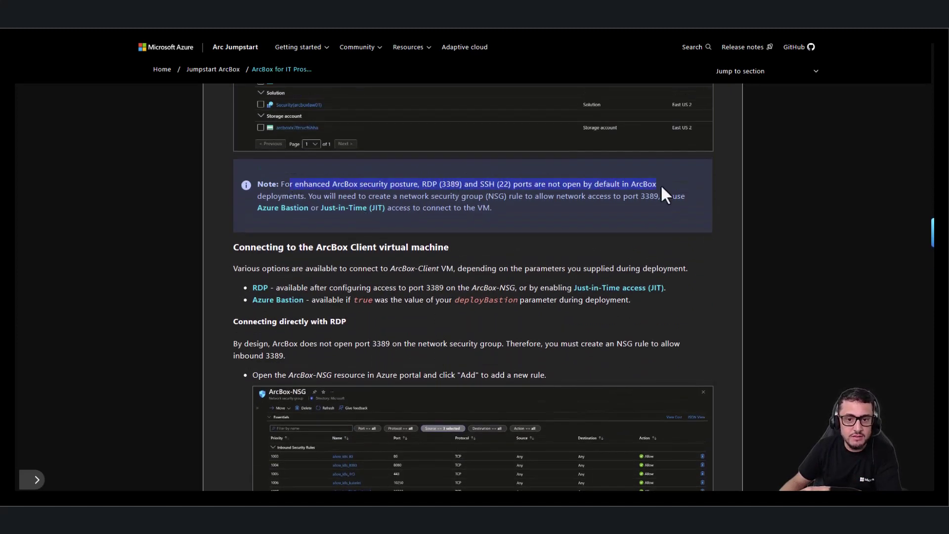
{"action": "left_click", "coordinate": [524, 198]}
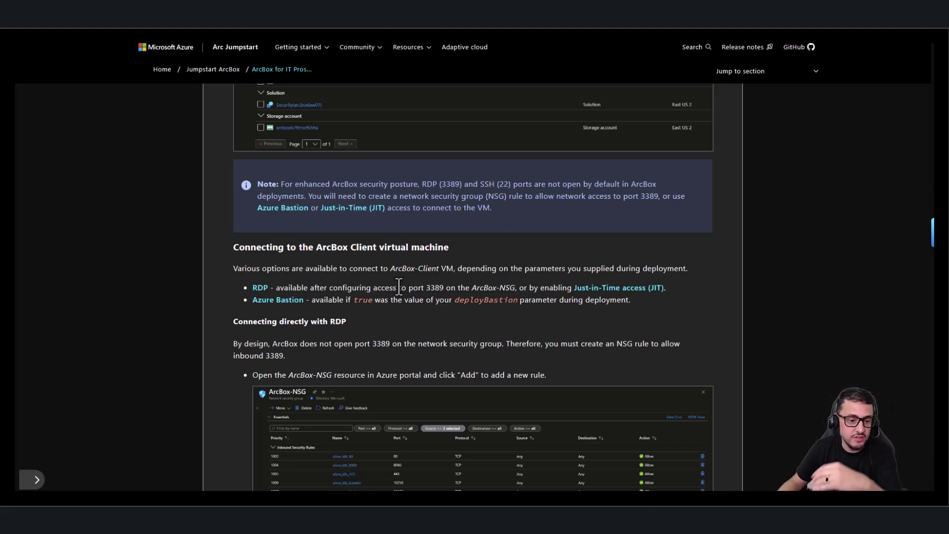
Read through the guide's RDP connection instructions, post-deployment script screenshots and the desktop shortcut for onboarding SQL Server
{"action": "scroll", "coordinate": [399, 293], "scroll_direction": "down", "scroll_amount": 2}
{"action": "scroll", "coordinate": [400, 287], "scroll_direction": "down", "scroll_amount": 20}
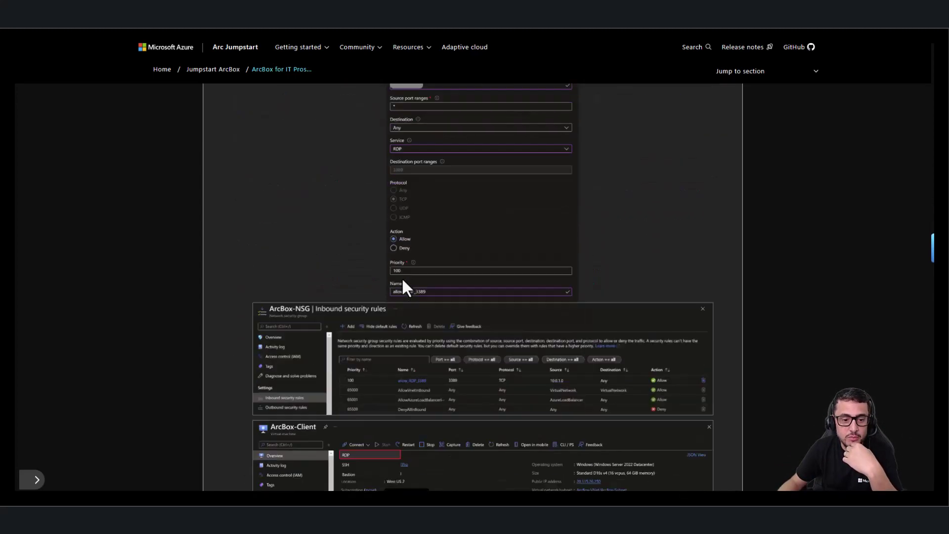
{"action": "scroll", "coordinate": [403, 279], "scroll_direction": "down", "scroll_amount": 20}
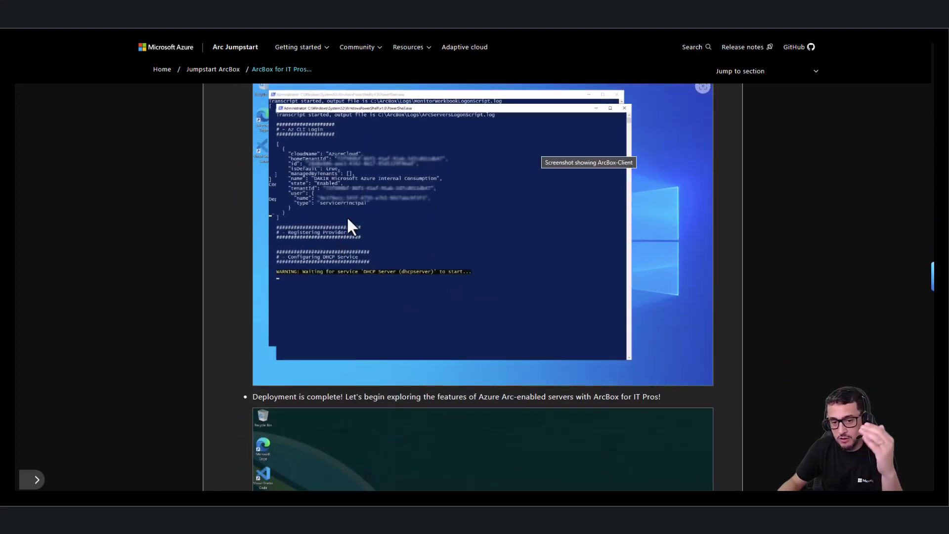
{"action": "scroll", "coordinate": [394, 289], "scroll_direction": "down", "scroll_amount": 1}
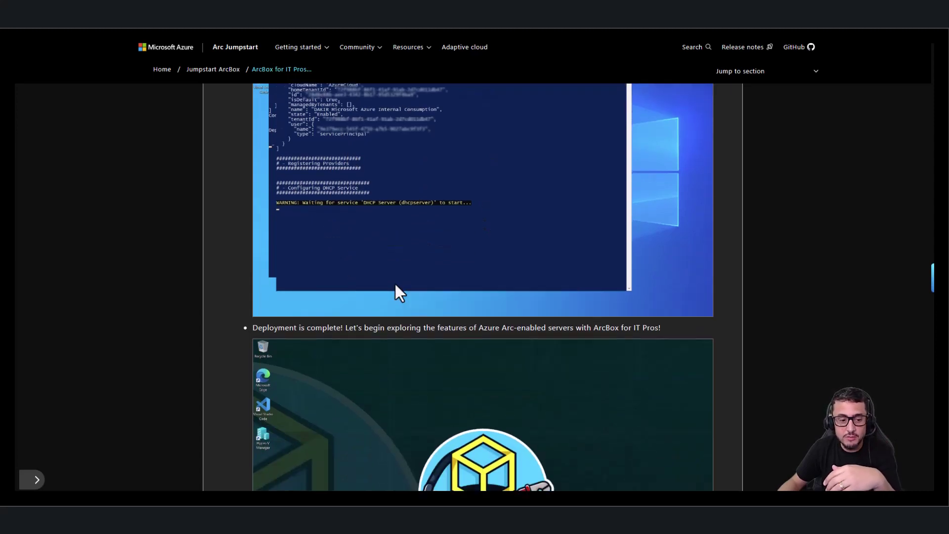
{"action": "scroll", "coordinate": [396, 285], "scroll_direction": "down", "scroll_amount": 4}
{"action": "scroll", "coordinate": [396, 286], "scroll_direction": "down", "scroll_amount": 10}
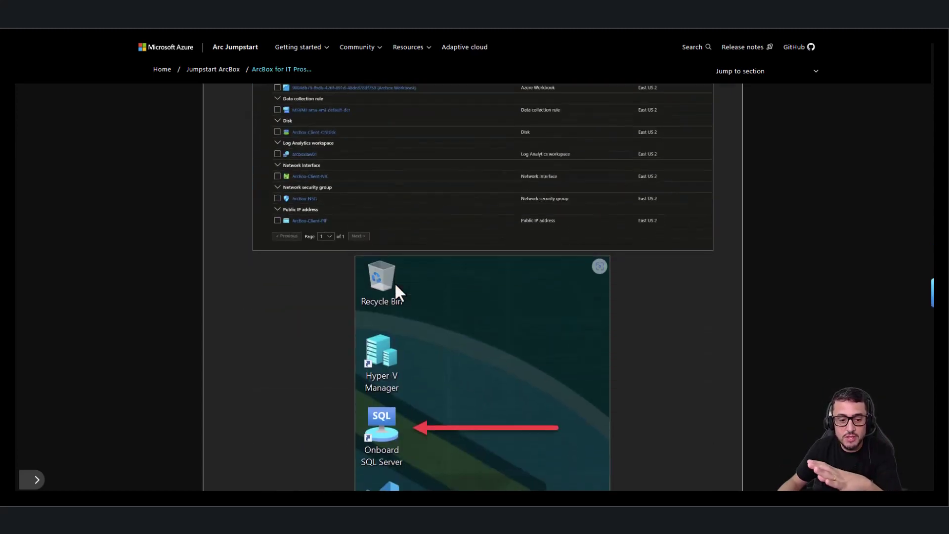
{"action": "scroll", "coordinate": [395, 282], "scroll_direction": "down", "scroll_amount": 1}
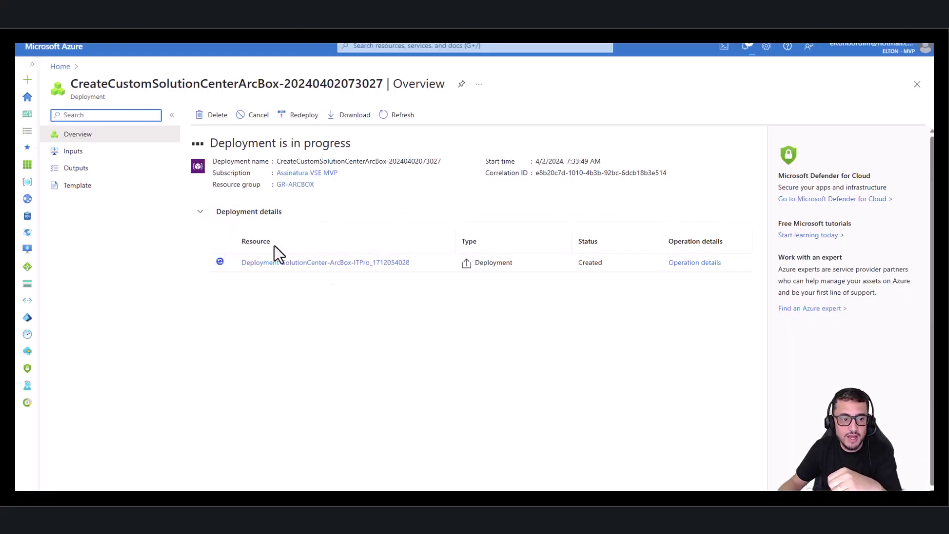
Switch to the Azure portal, open the GR-ARCBOX-EastUS resource group and review its resources
{"action": "mouse_move", "coordinate": [317, 267]}
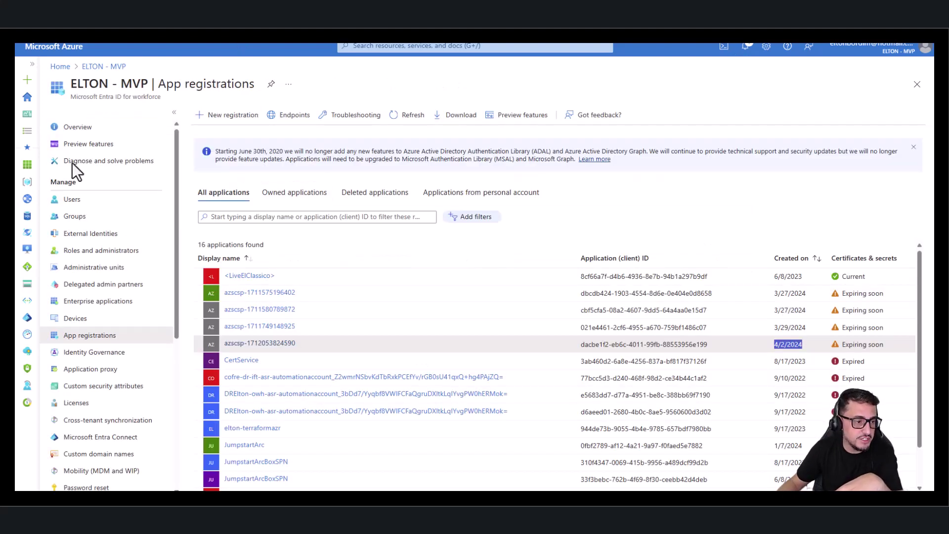
{"action": "left_click", "coordinate": [352, 47]}
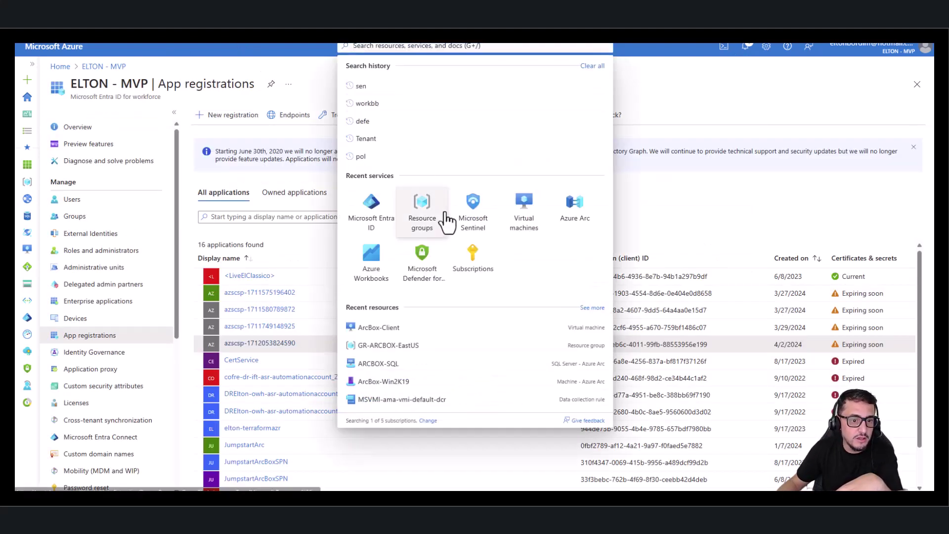
{"action": "left_click", "coordinate": [383, 346]}
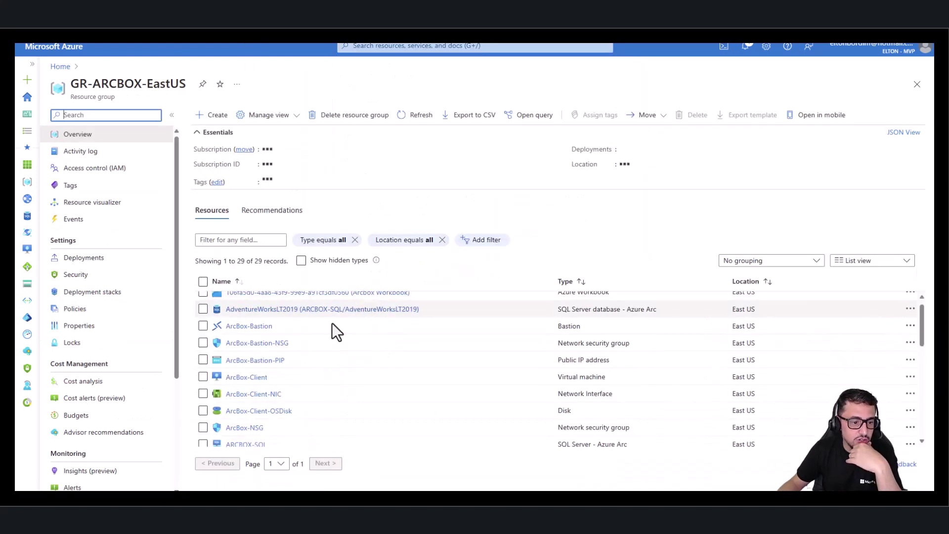
{"action": "scroll", "coordinate": [361, 365], "scroll_direction": "down", "scroll_amount": 8}
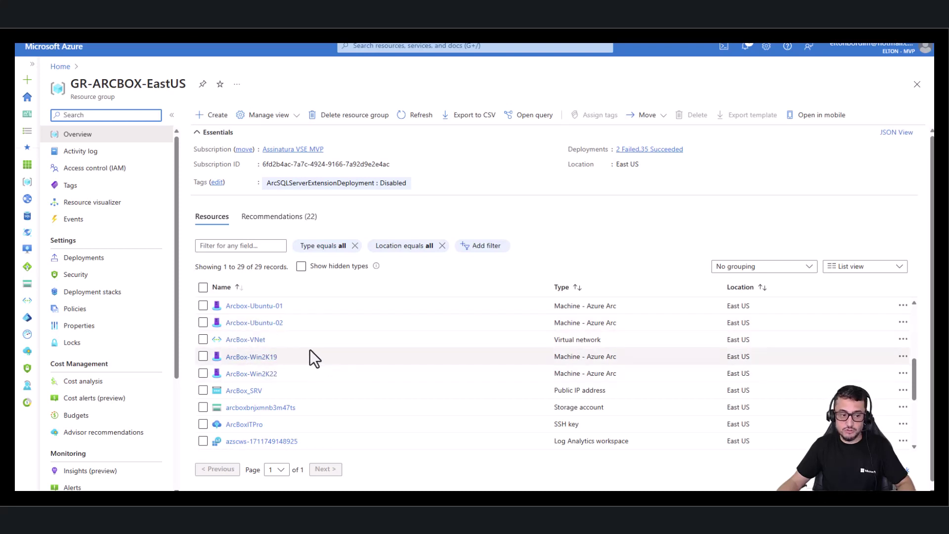
Go to the Azure Arc service and open its Machines page
{"action": "left_click", "coordinate": [375, 48]}
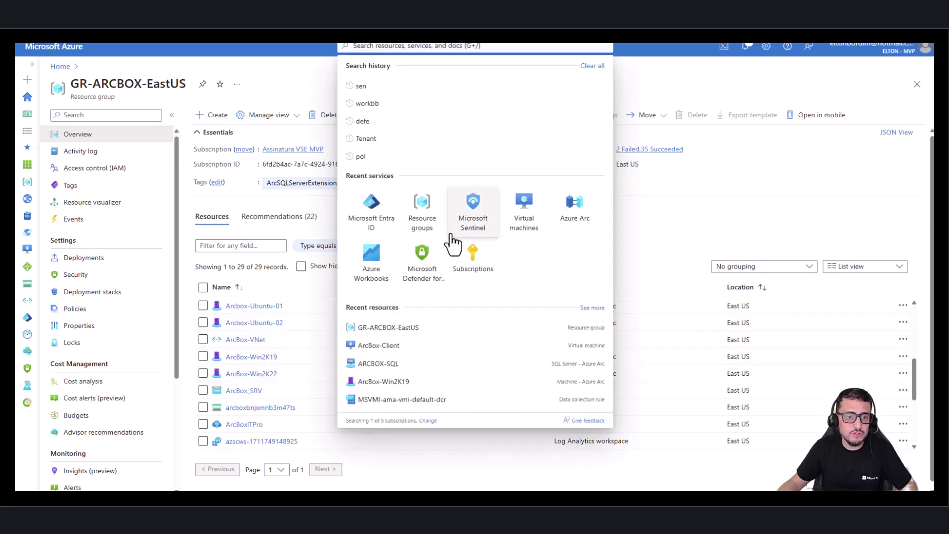
{"action": "left_click", "coordinate": [569, 210]}
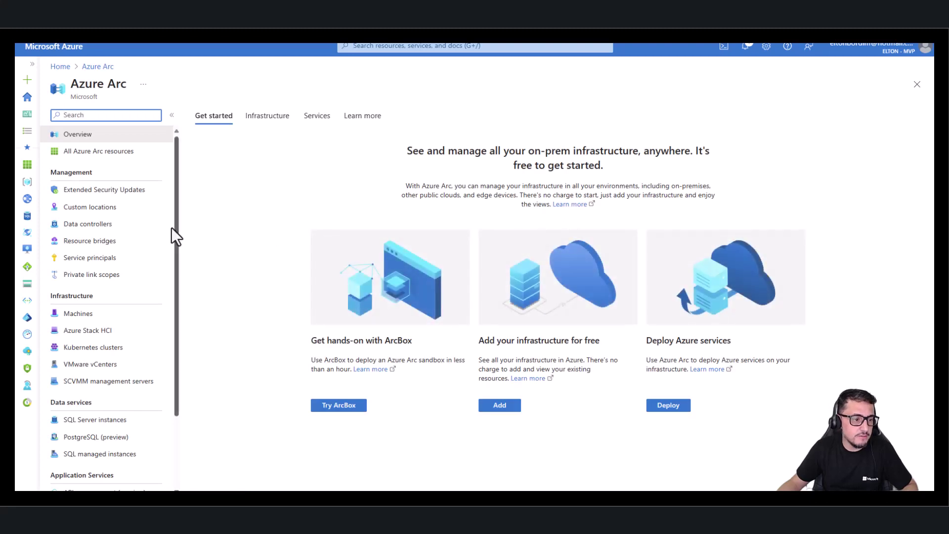
{"action": "left_click", "coordinate": [91, 316]}
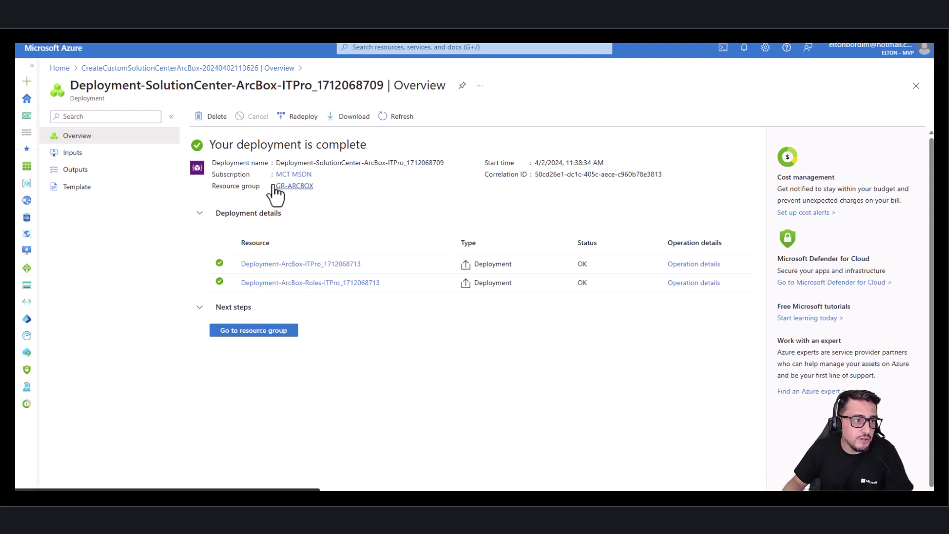
Filter the resource groups to only the MCT MSDN subscription and open the GR-ARCBOX resource group
{"action": "left_click", "coordinate": [387, 47]}
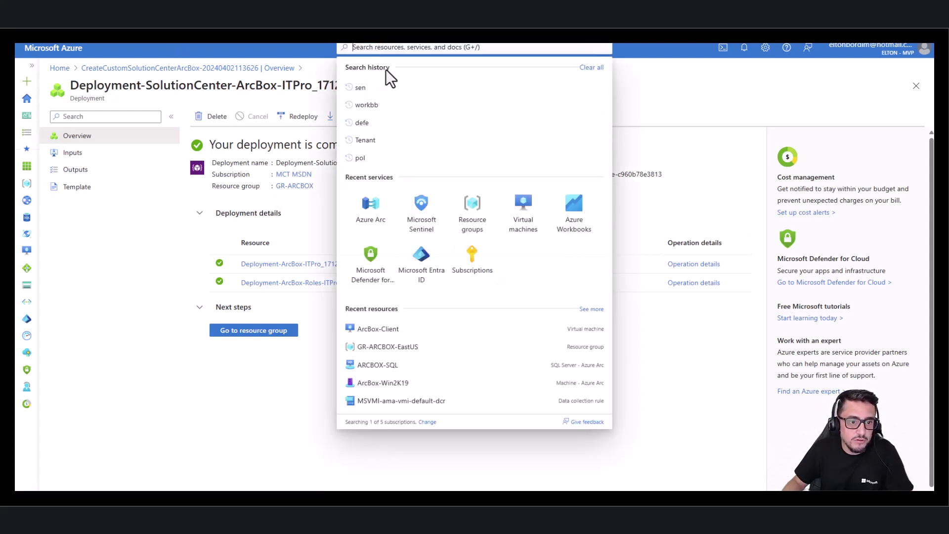
{"action": "left_click", "coordinate": [468, 219]}
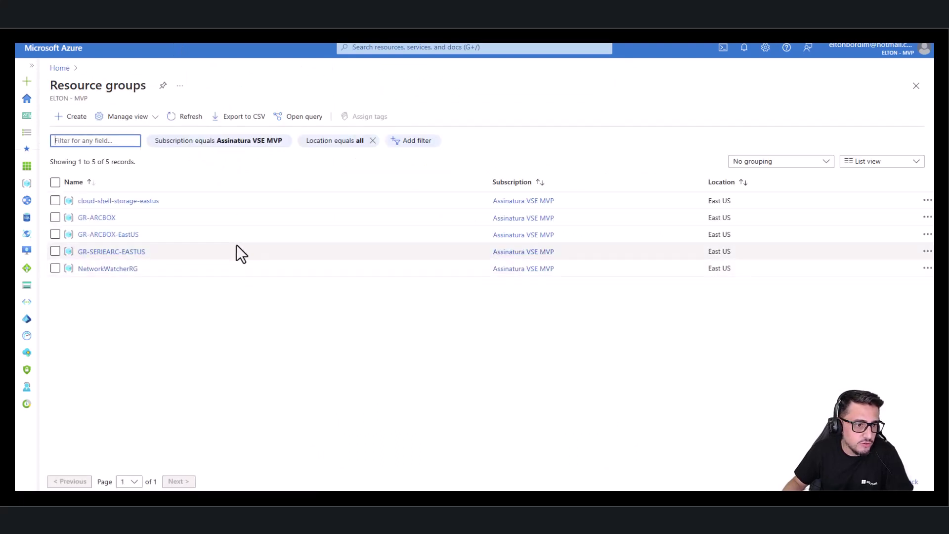
{"action": "left_click", "coordinate": [254, 141]}
{"action": "left_click", "coordinate": [165, 222]}
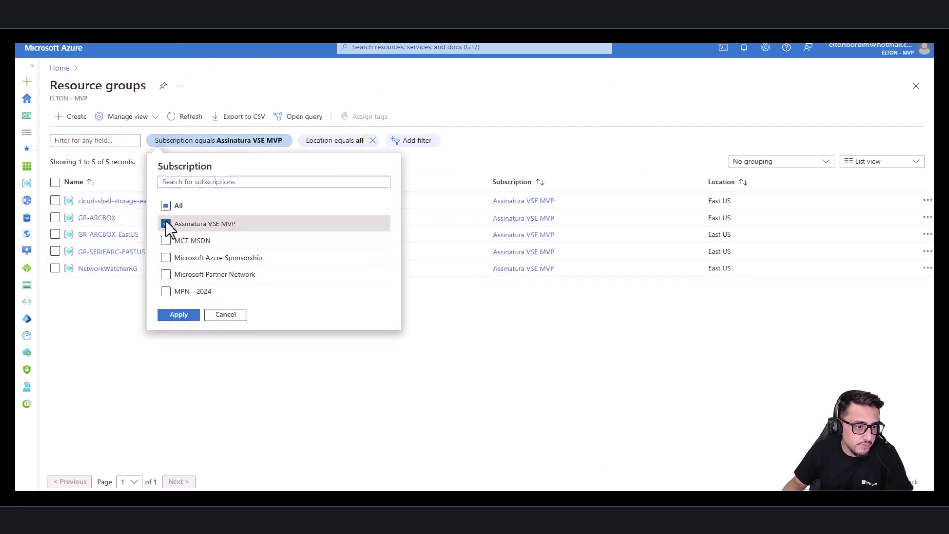
{"action": "left_click", "coordinate": [166, 241]}
{"action": "left_click", "coordinate": [179, 315]}
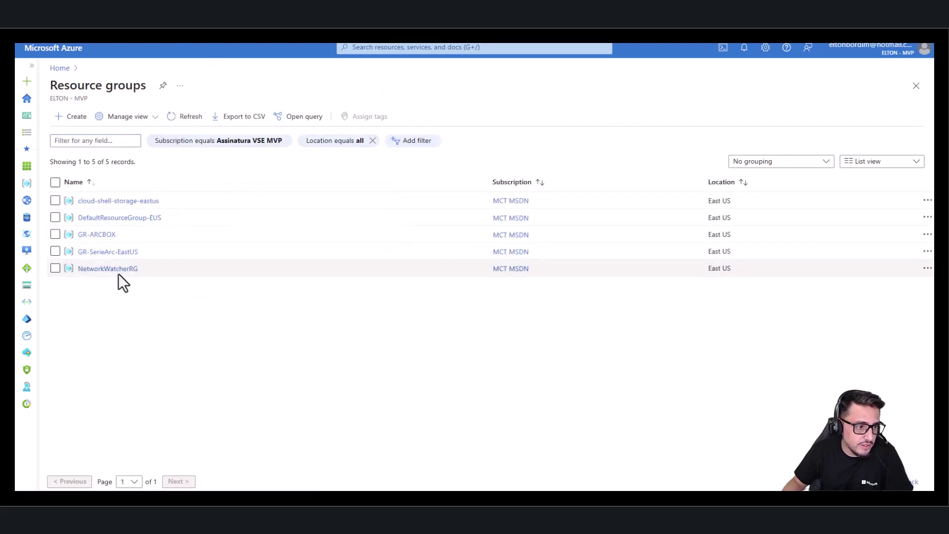
{"action": "left_click", "coordinate": [99, 234]}
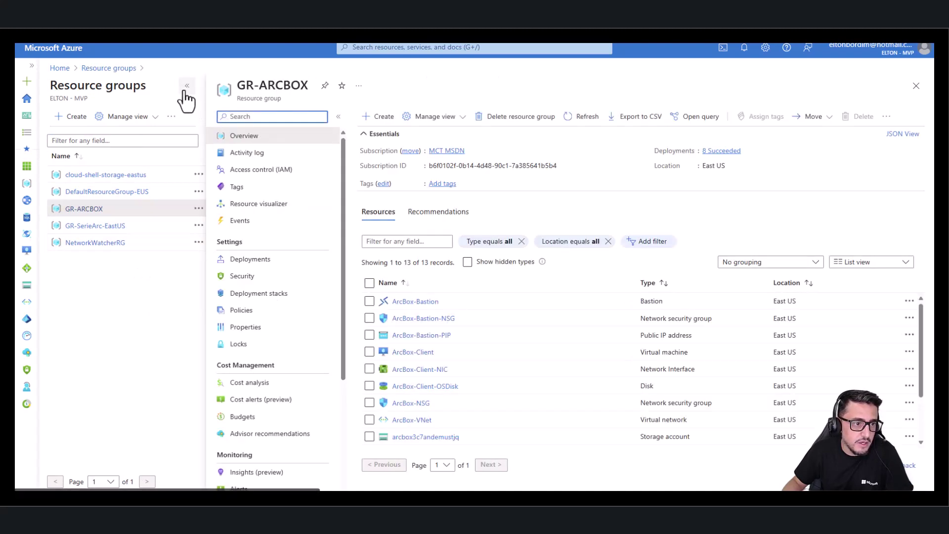
Collapse the resource group list and review the resources deployed in GR-ARCBOX
{"action": "left_click", "coordinate": [187, 86]}
{"action": "scroll", "coordinate": [303, 348], "scroll_direction": "down", "scroll_amount": 3}
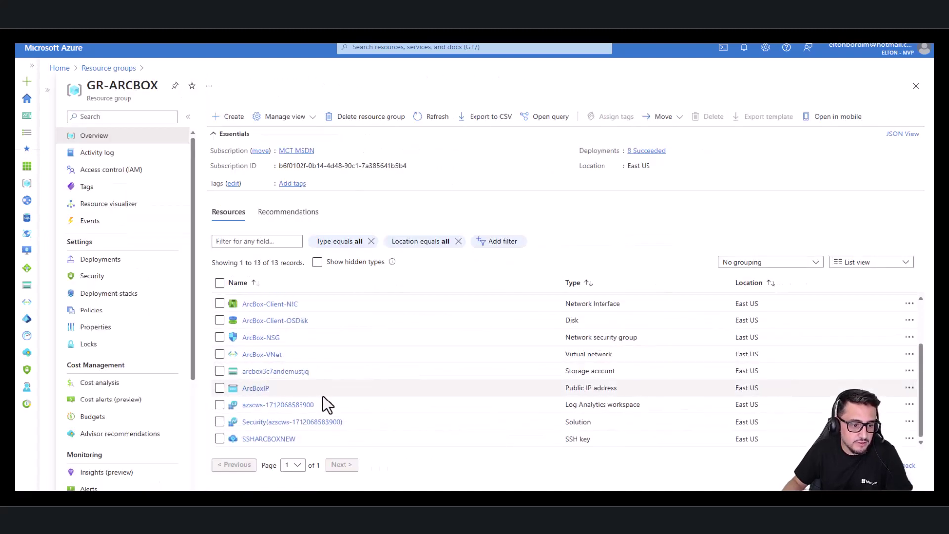
{"action": "scroll", "coordinate": [317, 378], "scroll_direction": "up", "scroll_amount": 3}
{"action": "scroll", "coordinate": [304, 360], "scroll_direction": "down", "scroll_amount": 3}
{"action": "scroll", "coordinate": [298, 366], "scroll_direction": "up", "scroll_amount": 3}
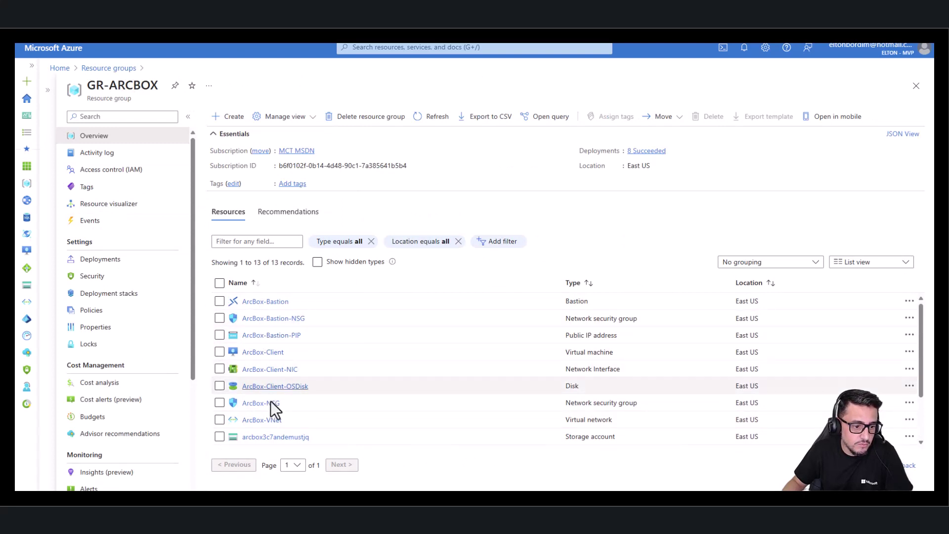
Open the network settings of the ArcBox-Client virtual machine and review its inbound port rules
{"action": "left_click", "coordinate": [263, 352]}
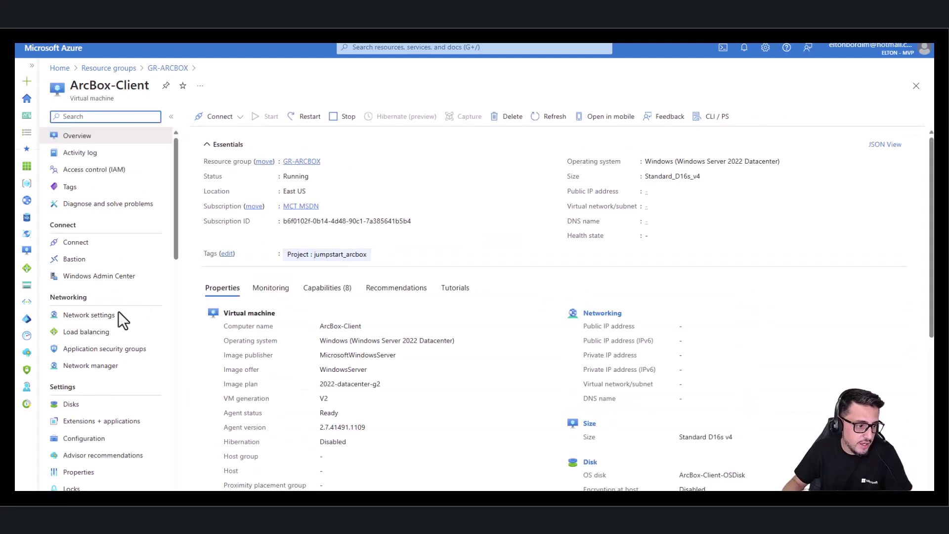
{"action": "left_click", "coordinate": [110, 319]}
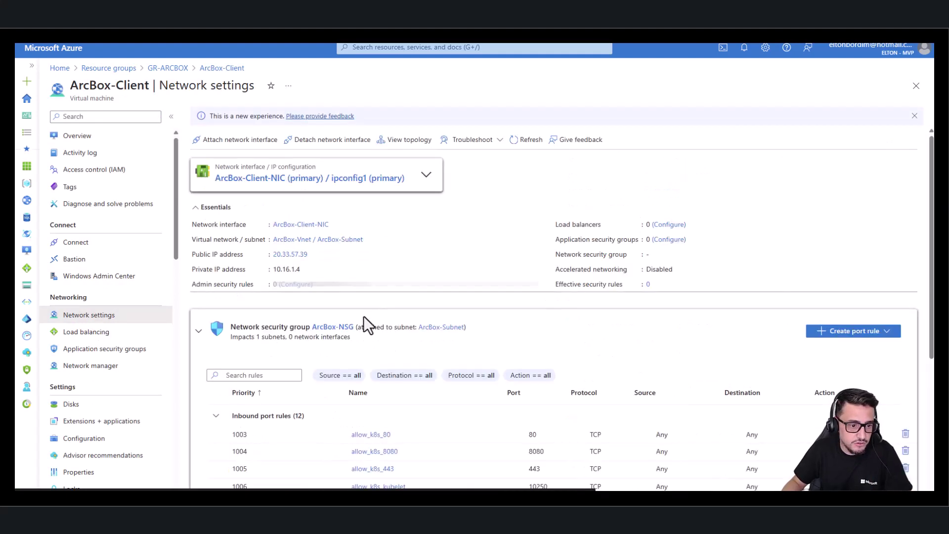
{"action": "scroll", "coordinate": [386, 296], "scroll_direction": "down", "scroll_amount": 2}
{"action": "scroll", "coordinate": [398, 457], "scroll_direction": "down", "scroll_amount": 2}
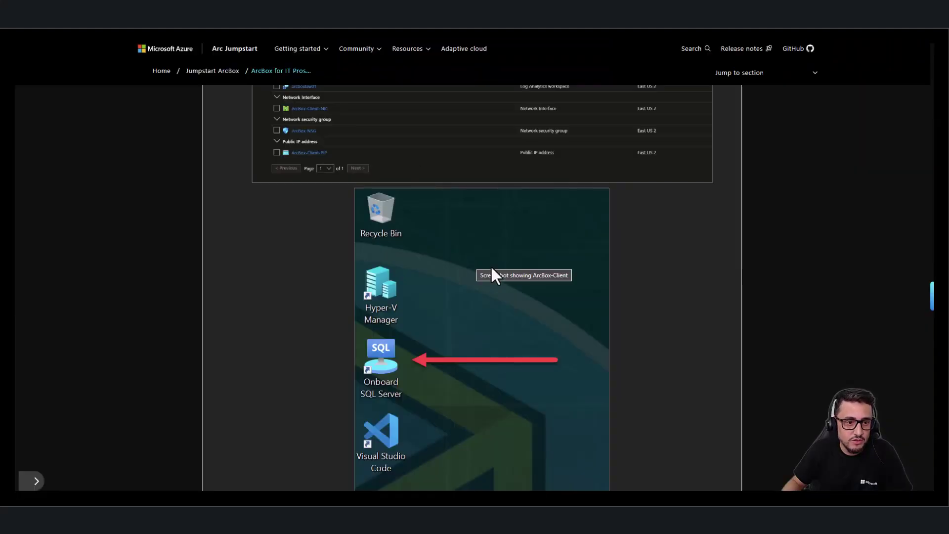
Switch to the Arc Jumpstart guide and reread the ArcBox-Client connection options and the instructions for connecting directly with RDP
{"action": "scroll", "coordinate": [497, 269], "scroll_direction": "up", "scroll_amount": 10}
{"action": "scroll", "coordinate": [498, 272], "scroll_direction": "up", "scroll_amount": 15}
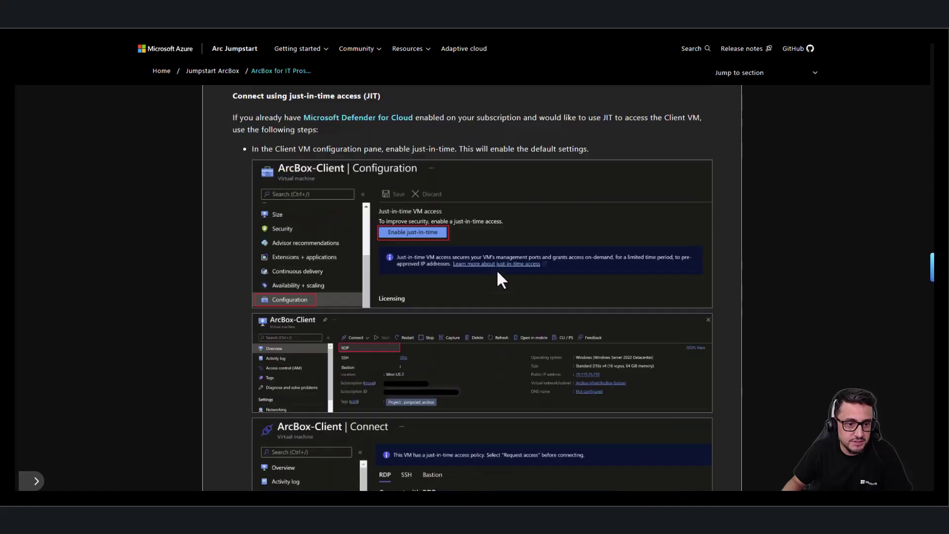
{"action": "scroll", "coordinate": [500, 278], "scroll_direction": "up", "scroll_amount": 11}
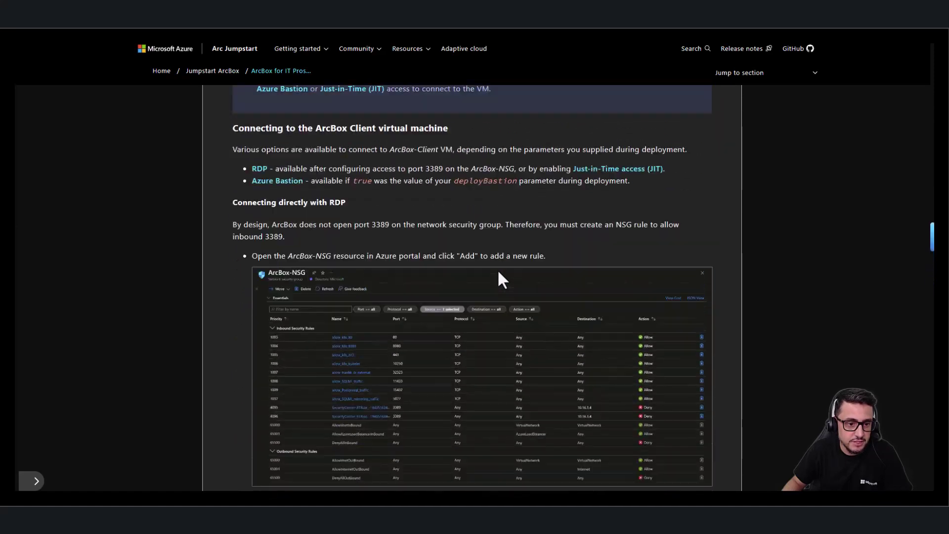
{"action": "scroll", "coordinate": [420, 250], "scroll_direction": "down", "scroll_amount": 6}
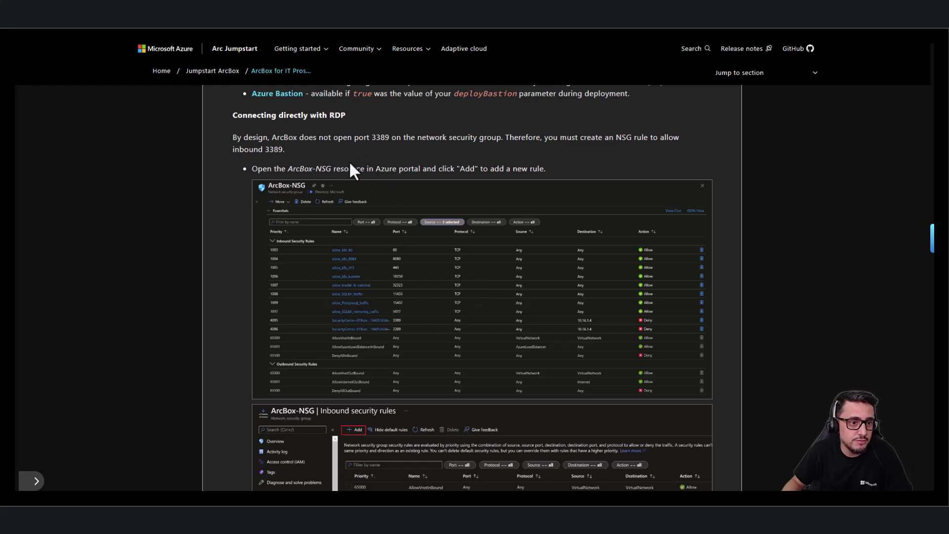
{"action": "scroll", "coordinate": [371, 188], "scroll_direction": "up", "scroll_amount": 3}
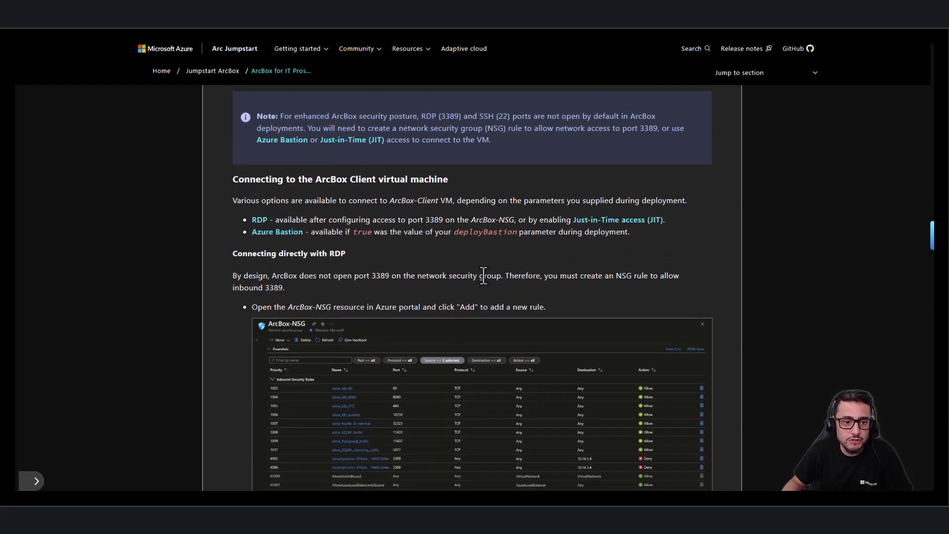
{"action": "scroll", "coordinate": [483, 274], "scroll_direction": "down", "scroll_amount": 1}
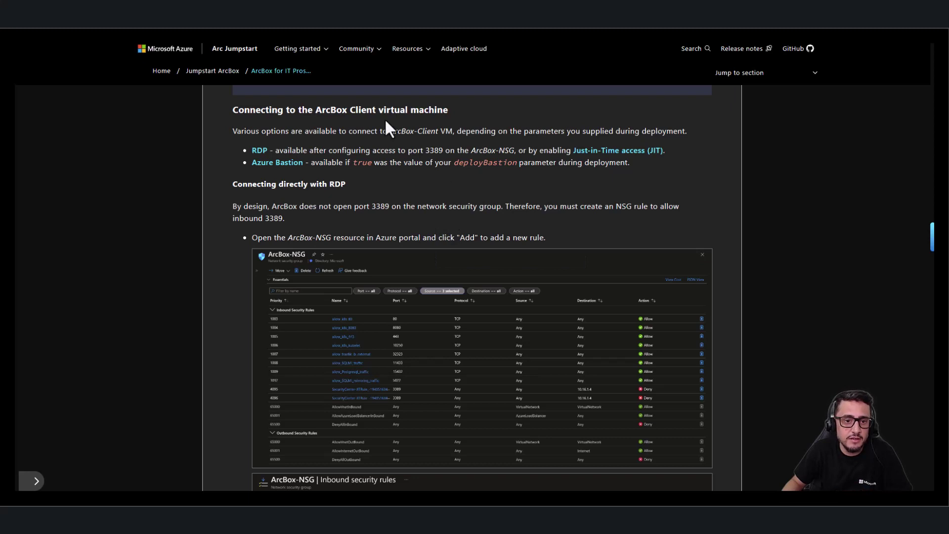
{"action": "left_click_drag", "start_coordinate": [270, 150], "coordinate": [597, 153]}
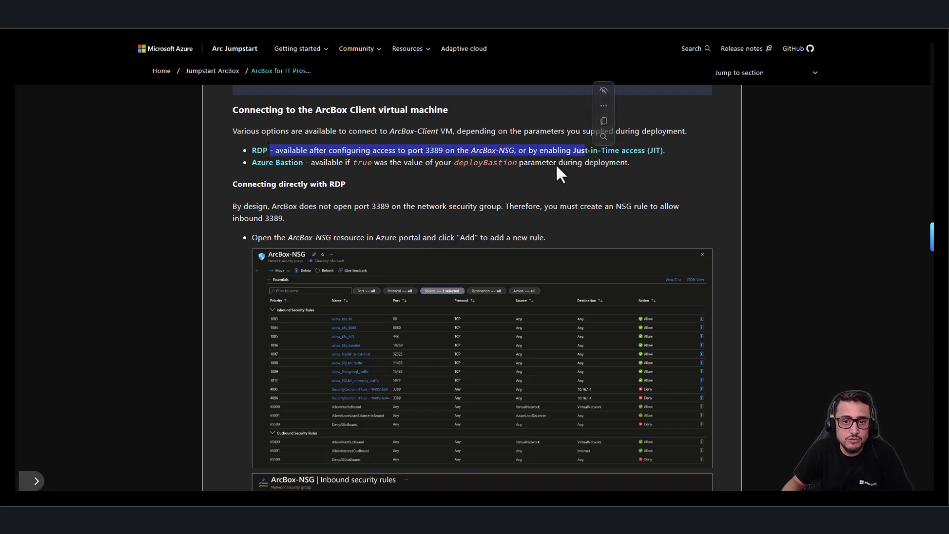
{"action": "left_click", "coordinate": [521, 149]}
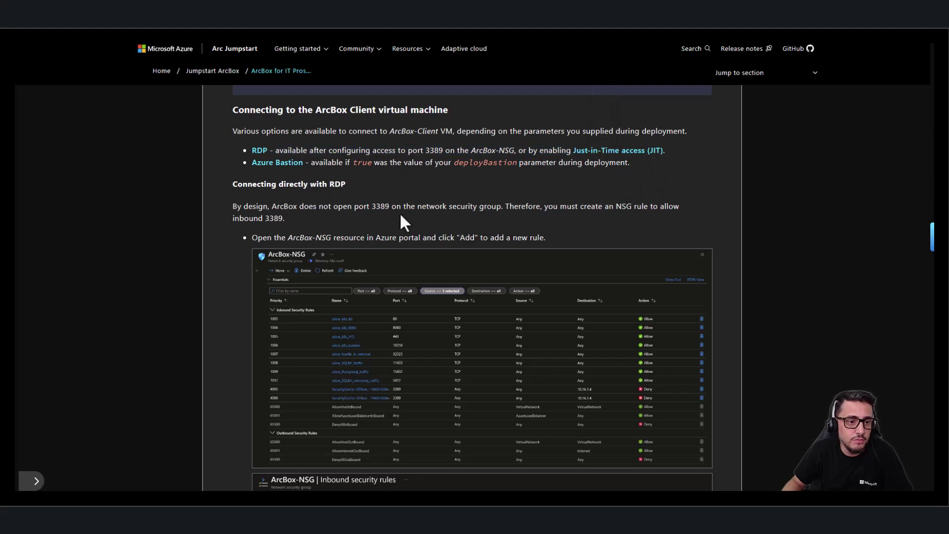
{"action": "scroll", "coordinate": [402, 215], "scroll_direction": "down", "scroll_amount": 1}
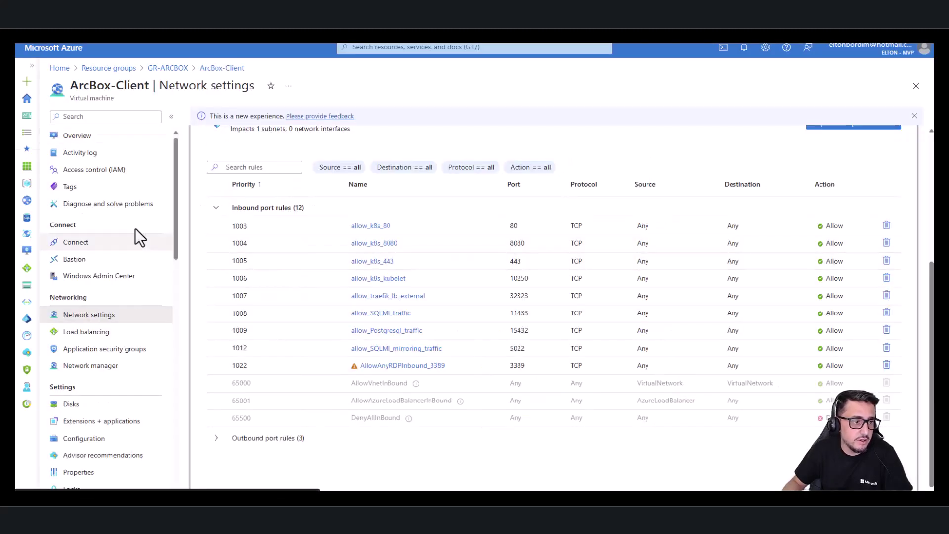
Copy ArcBox-Client's public IP address from its overview and start a Remote Desktop connection to 20.33.57.39
{"action": "left_click", "coordinate": [84, 137]}
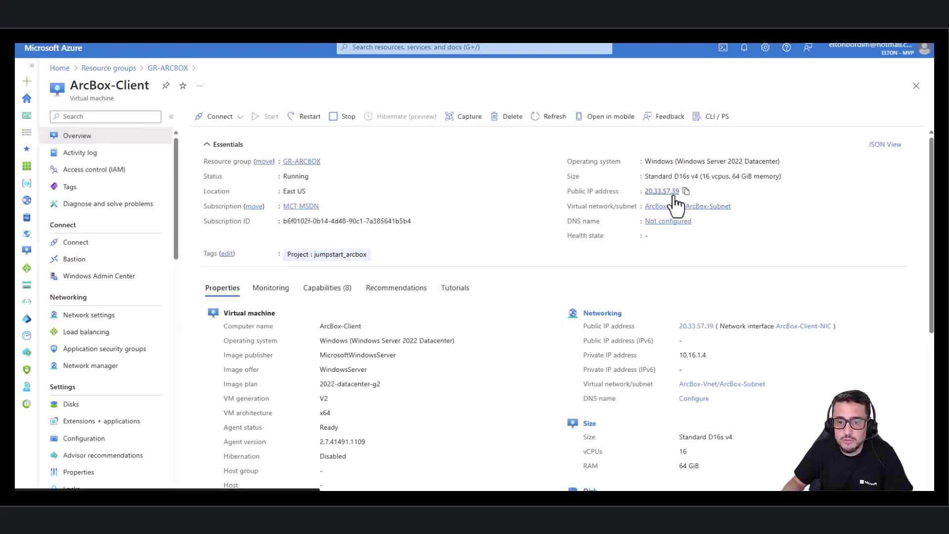
{"action": "left_click", "coordinate": [687, 191]}
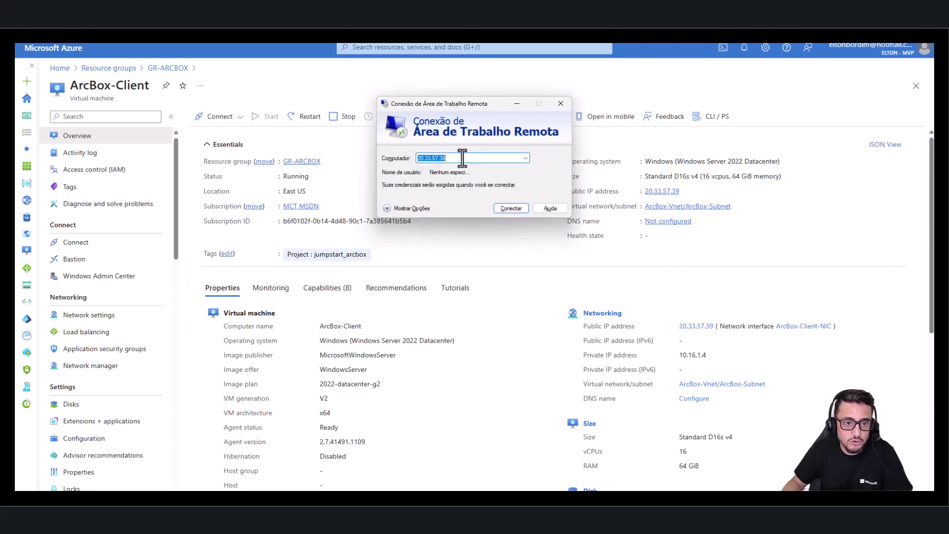
{"action": "left_click", "coordinate": [511, 209]}
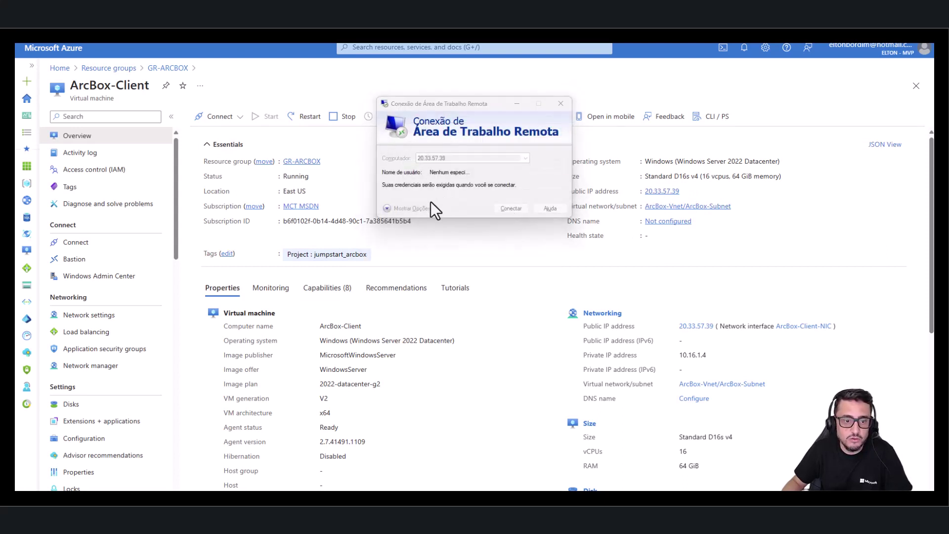
{"action": "left_click", "coordinate": [402, 207]}
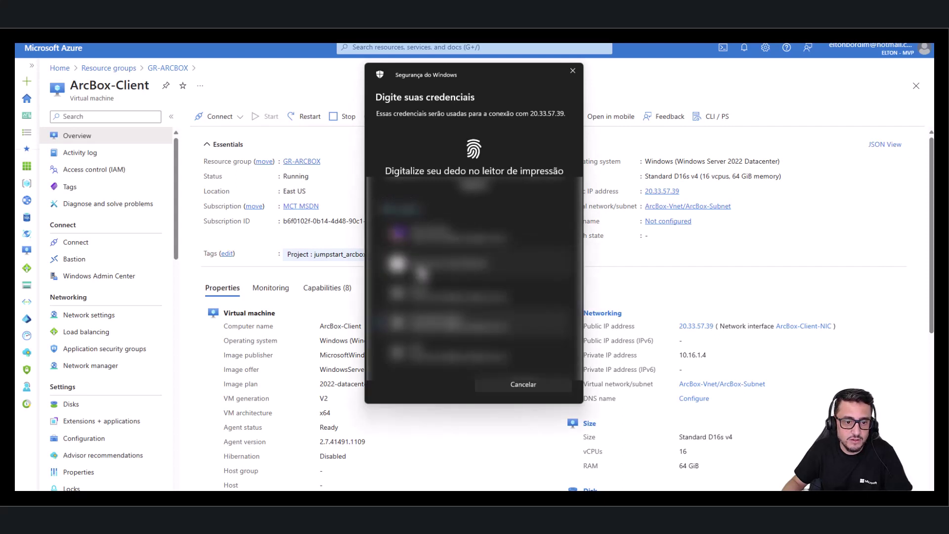
Sign in to the remote connection with a different account, entering the username adminarc and the account password
{"action": "left_click", "coordinate": [422, 271]}
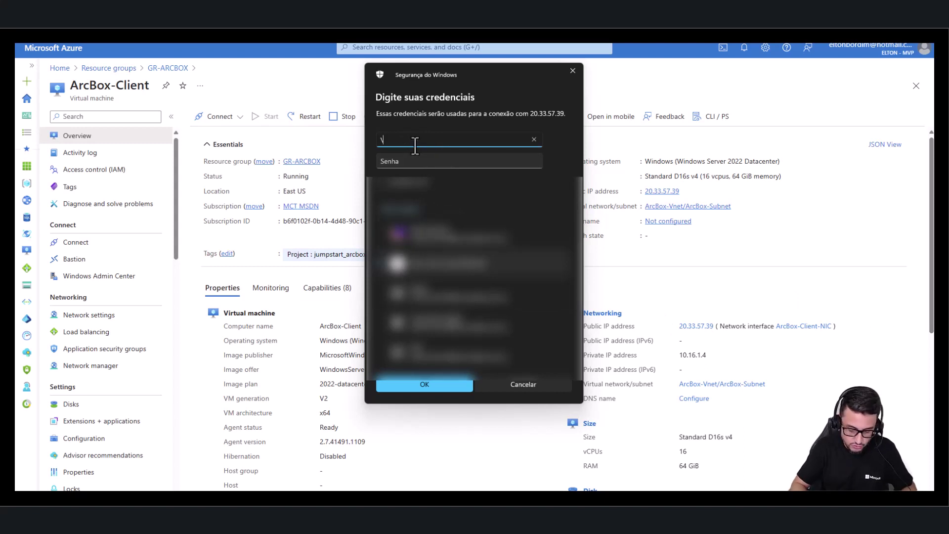
{"action": "type", "text": "adminarc"}
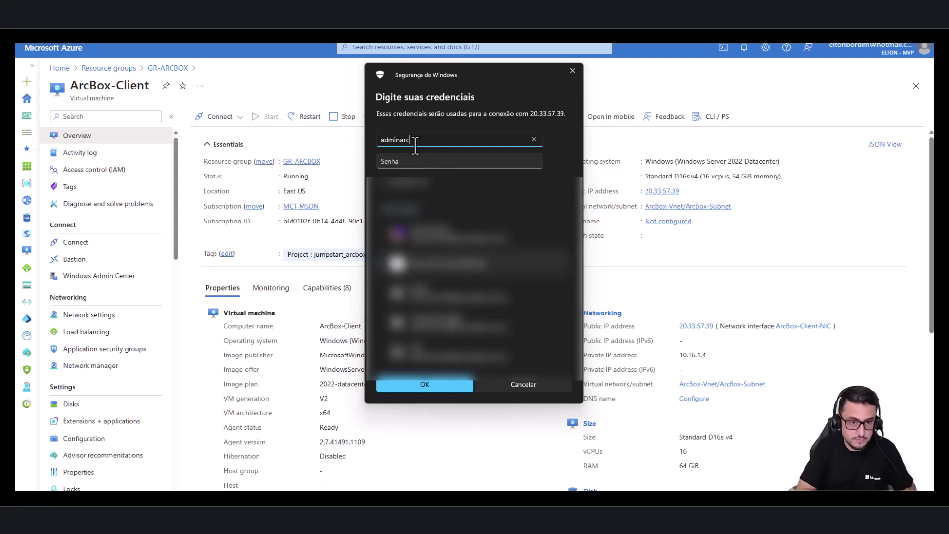
{"action": "key", "text": "Tab"}
{"action": "type", "text": "••••••••••"}
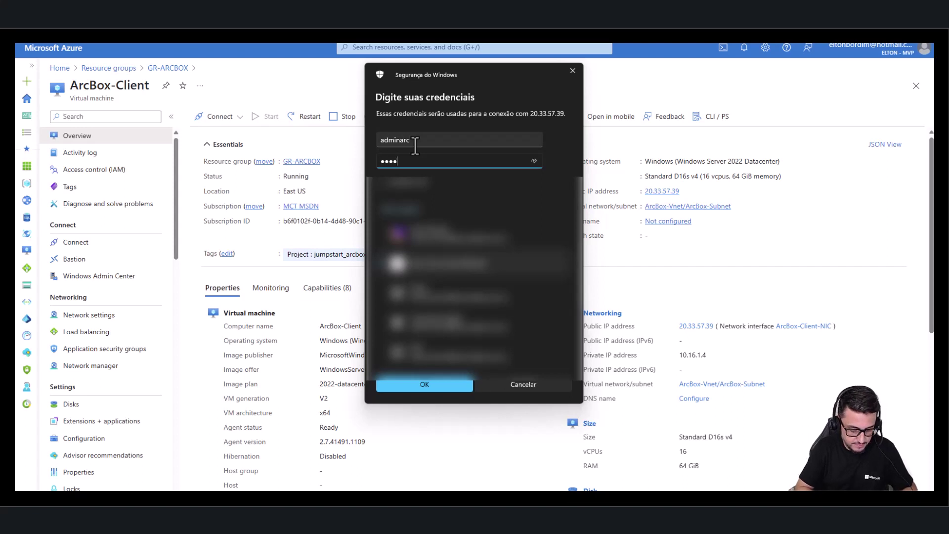
{"action": "type", "text": "•••"}
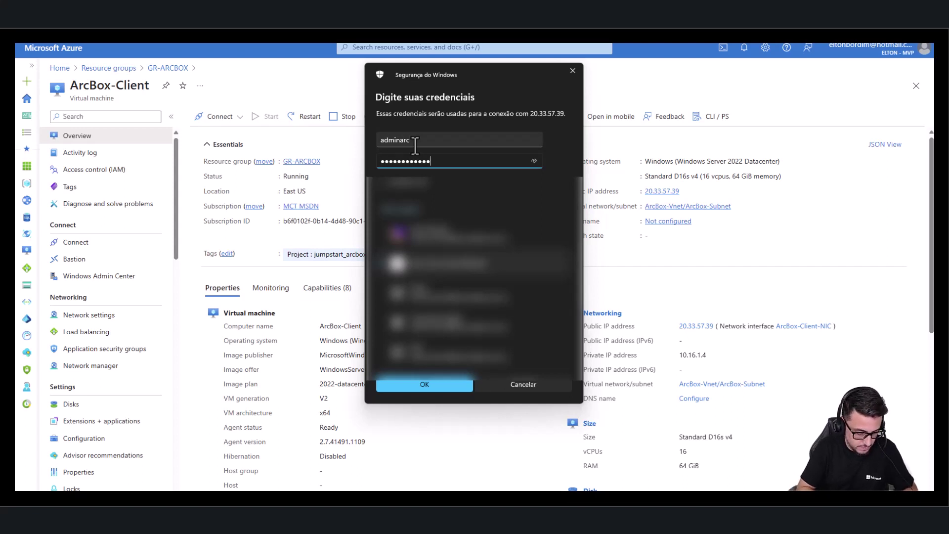
{"action": "type", "text": "•"}
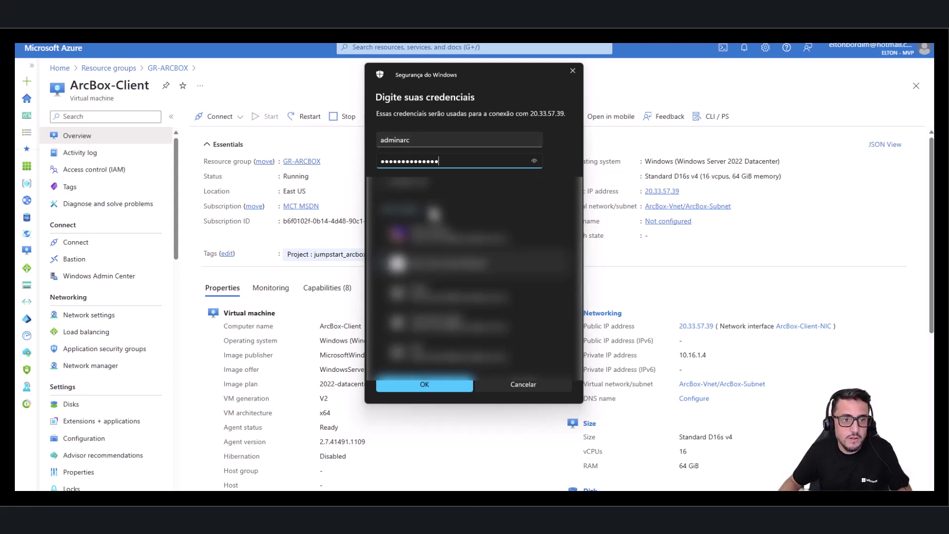
{"action": "left_click", "coordinate": [429, 384]}
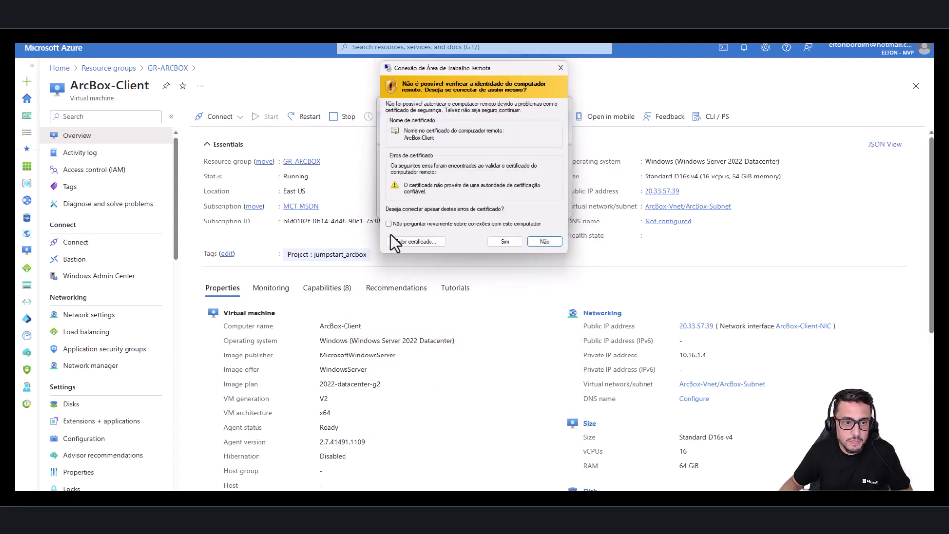
Accept the untrusted certificate for ArcBox-Client and allow the virtual machine to be discoverable on its network
{"action": "left_click", "coordinate": [512, 245]}
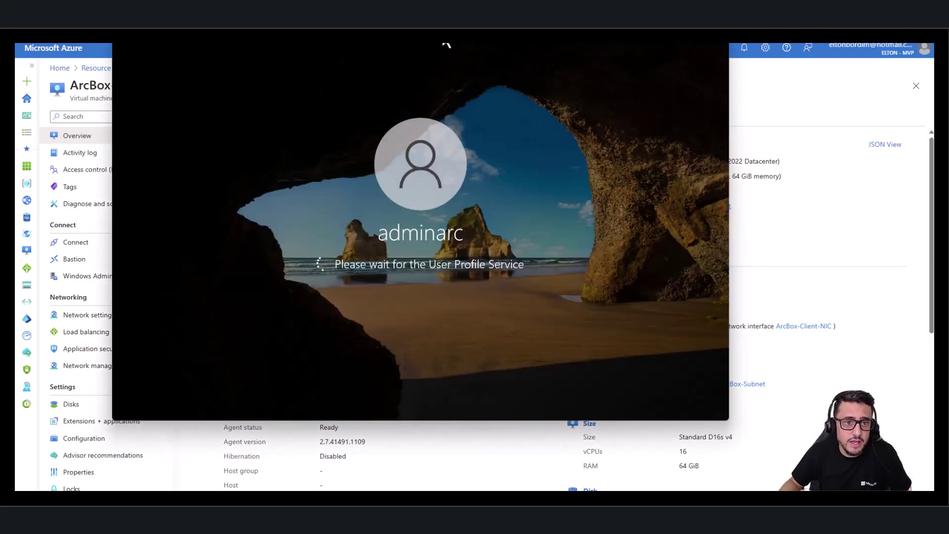
{"action": "left_click_drag", "start_coordinate": [447, 46], "coordinate": [483, 72]}
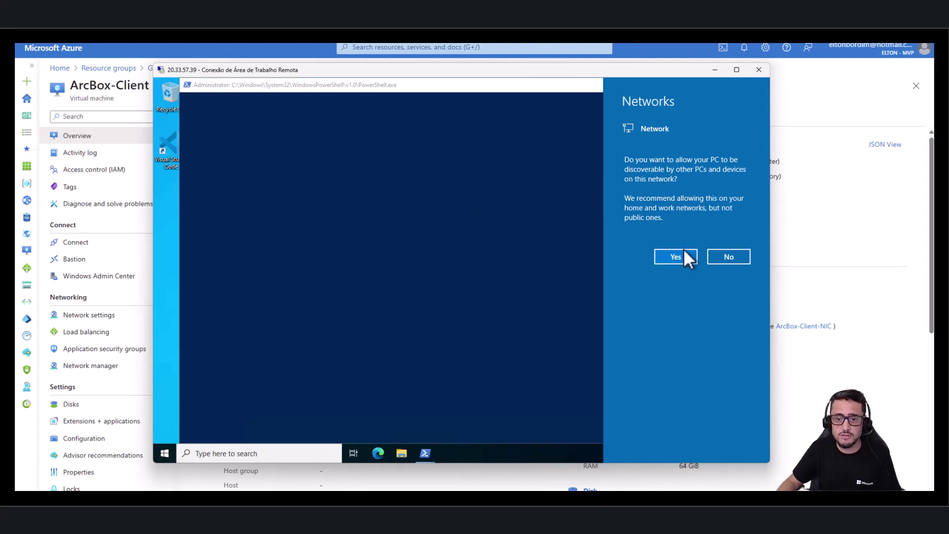
{"action": "left_click", "coordinate": [684, 252]}
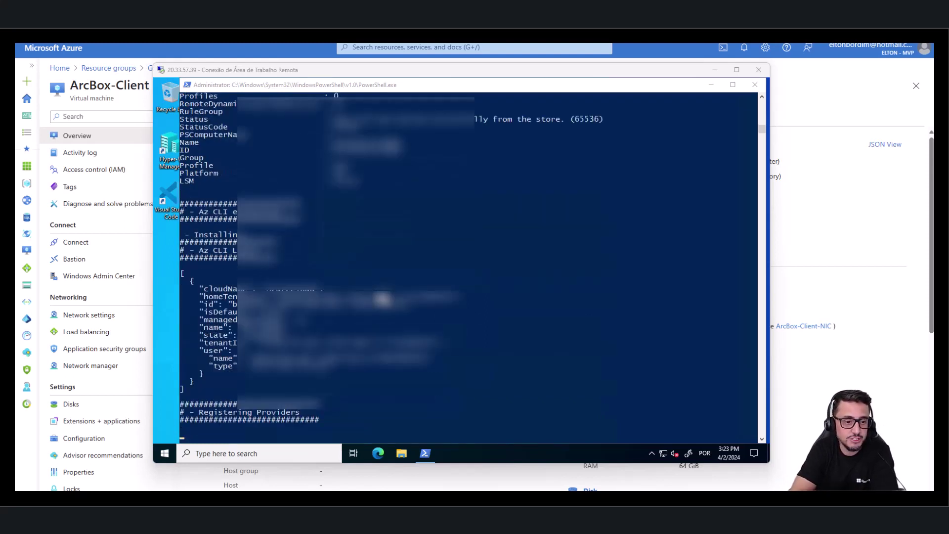
Follow the ArcBox setup script's PowerShell output through provider registration and the nested SQL VM's VHDX download
{"action": "scroll", "coordinate": [390, 305], "scroll_direction": "down", "scroll_amount": 5}
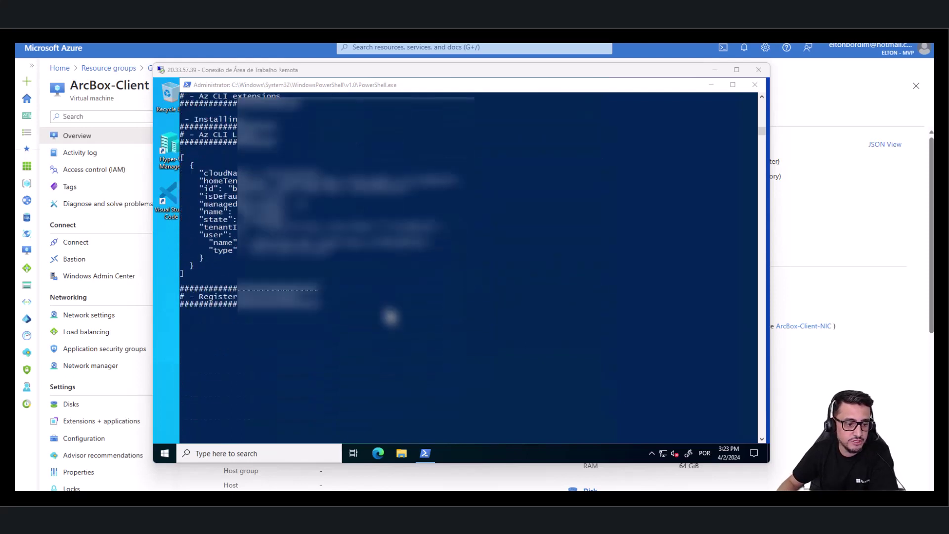
{"action": "scroll", "coordinate": [405, 297], "scroll_direction": "down", "scroll_amount": 1}
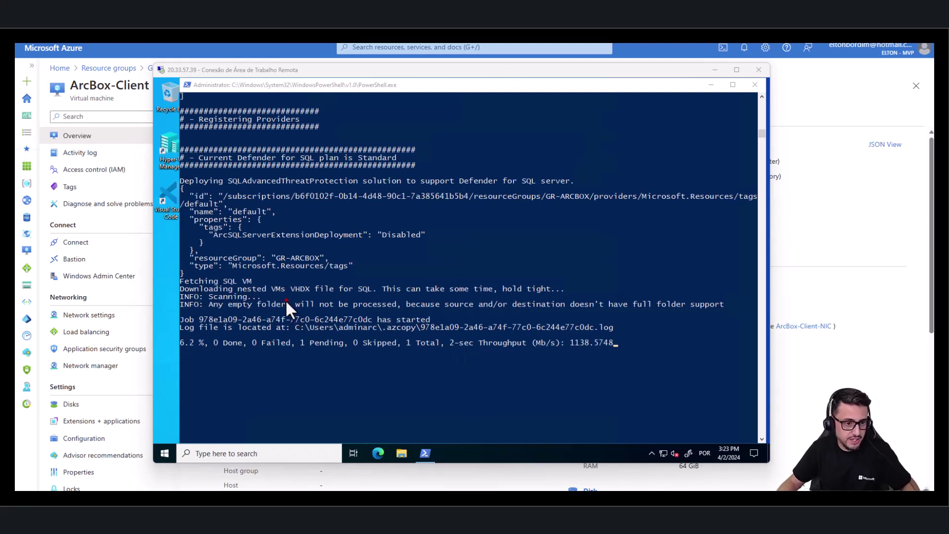
{"action": "mouse_move", "coordinate": [178, 286]}
{"action": "left_mouse_down"}
{"action": "mouse_move", "coordinate": [181, 298]}
{"action": "mouse_move", "coordinate": [306, 297]}
{"action": "left_mouse_up"}
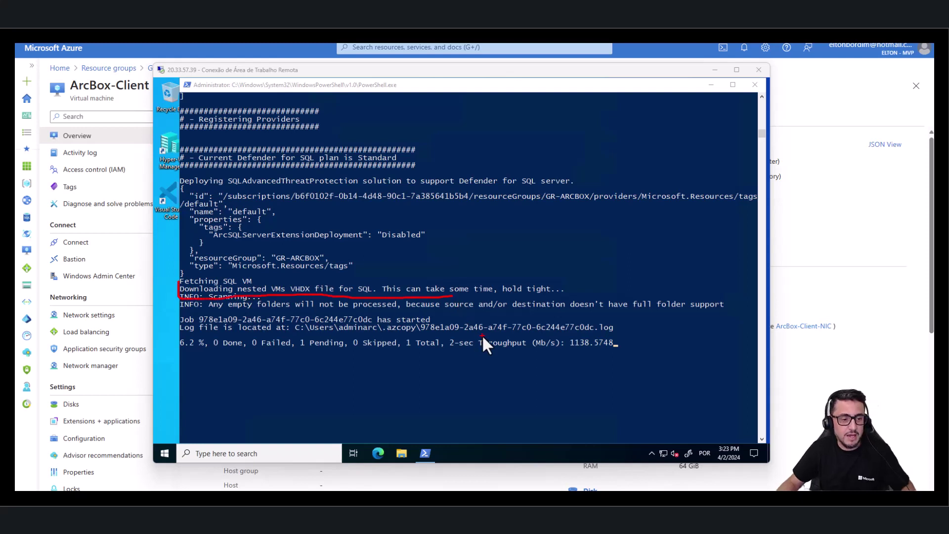
{"action": "key", "text": "Escape"}
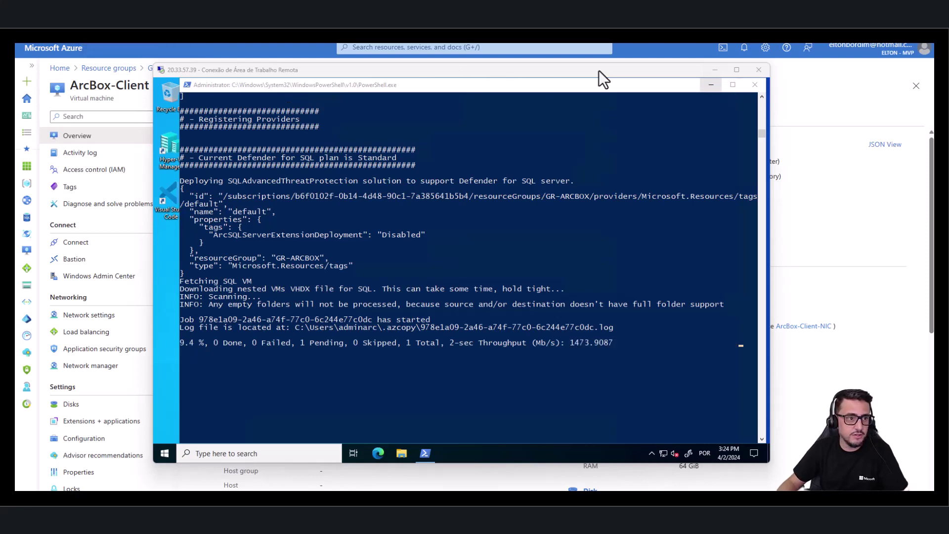
Minimize the remote session, review the resources in the GR-ARCBOX resource group, and return to the setup script
{"action": "left_click", "coordinate": [715, 70]}
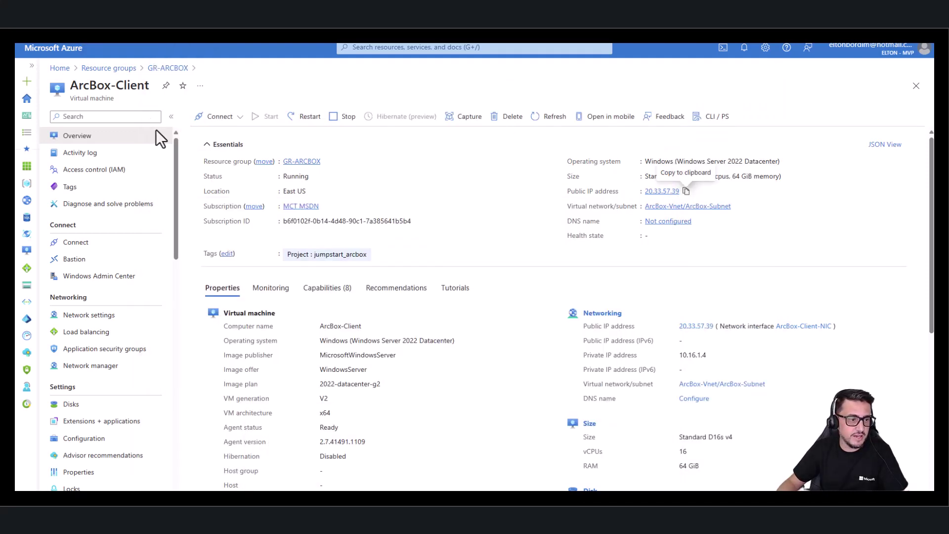
{"action": "left_click", "coordinate": [165, 69]}
{"action": "scroll", "coordinate": [358, 408], "scroll_direction": "down", "scroll_amount": 3}
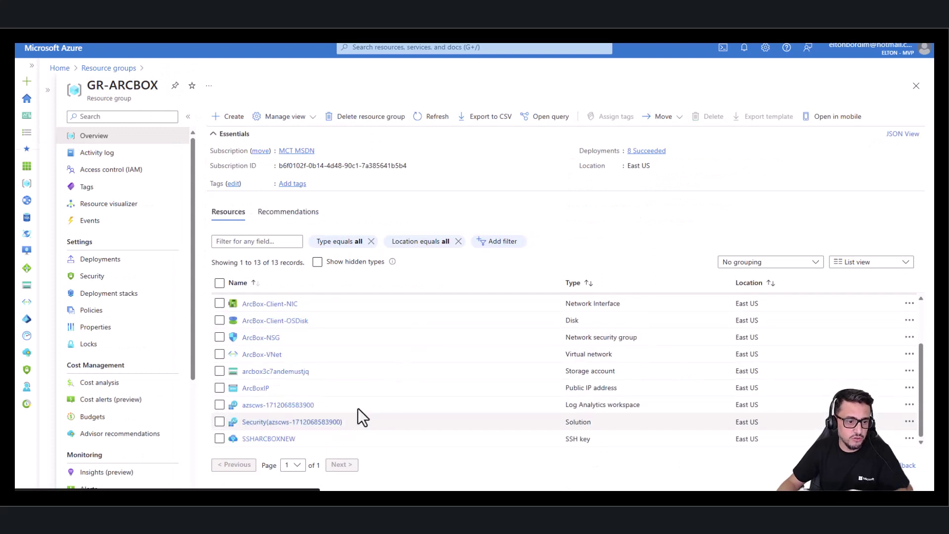
{"action": "scroll", "coordinate": [328, 405], "scroll_direction": "up", "scroll_amount": 3}
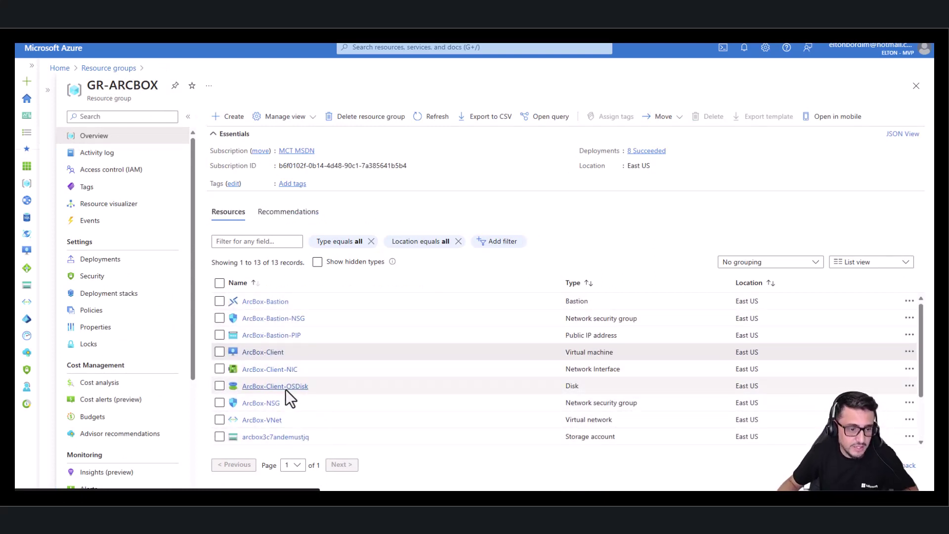
{"action": "scroll", "coordinate": [296, 388], "scroll_direction": "down", "scroll_amount": 3}
{"action": "key", "text": "alt+Tab"}
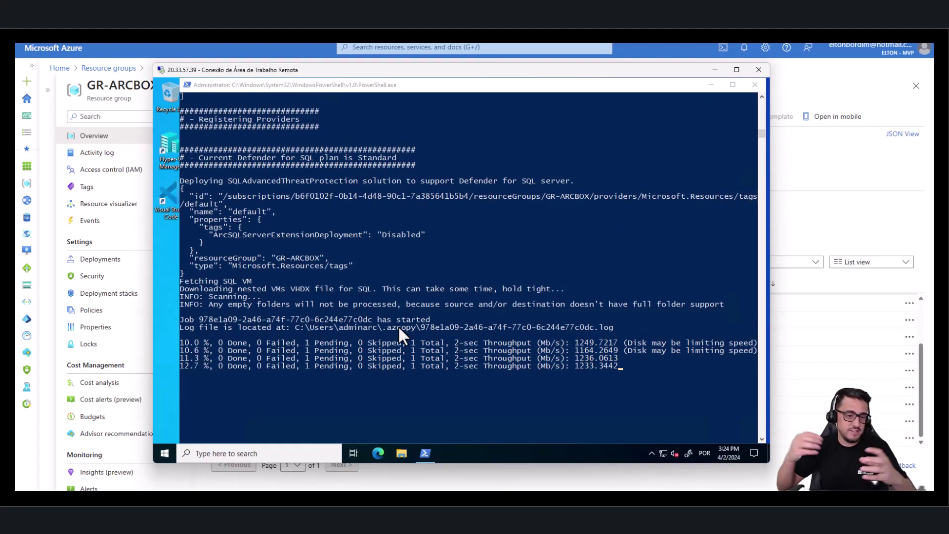
Switch back to the Azure portal and open the GR-ARCBOX-EastUS resource group of the Assinatura VSE MVP subscription
{"action": "left_click", "coordinate": [715, 70]}
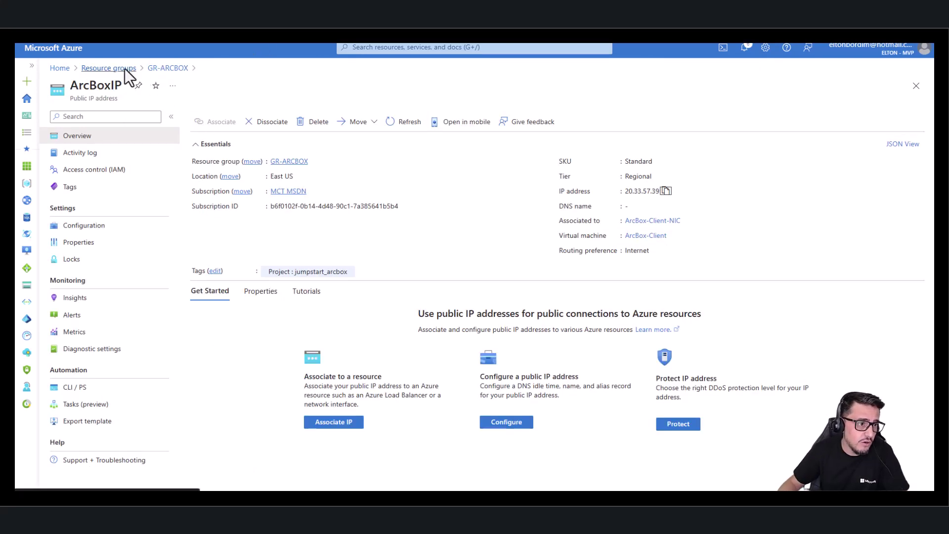
{"action": "left_click", "coordinate": [413, 50]}
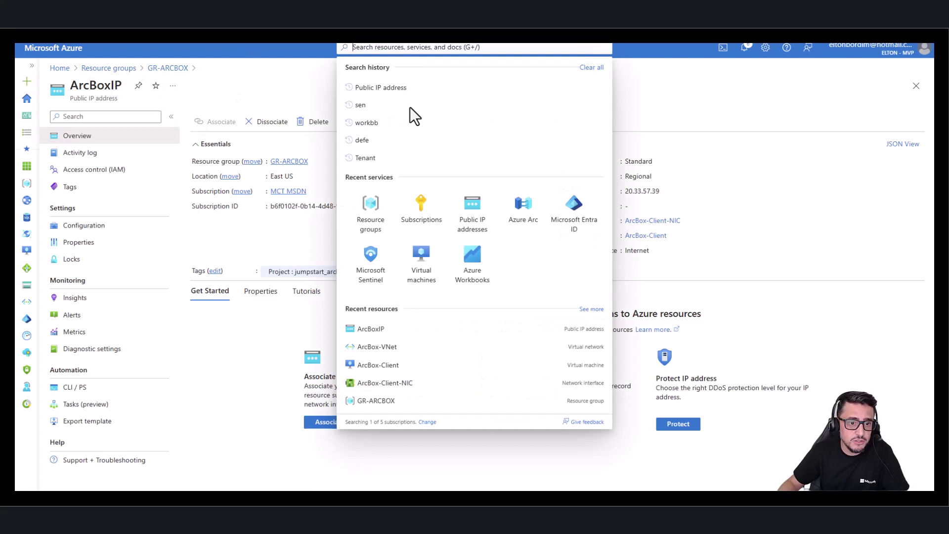
{"action": "left_click", "coordinate": [414, 207]}
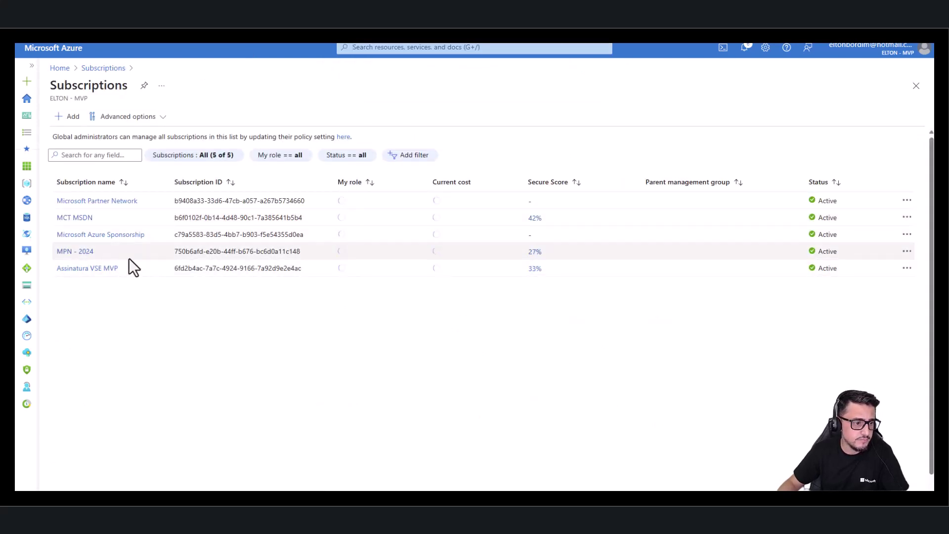
{"action": "left_click", "coordinate": [82, 269]}
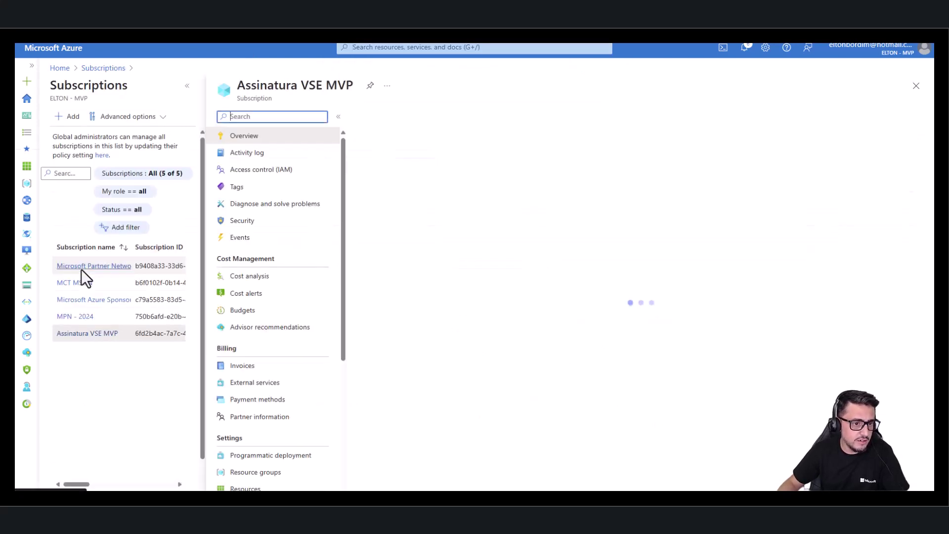
{"action": "left_click", "coordinate": [186, 86]}
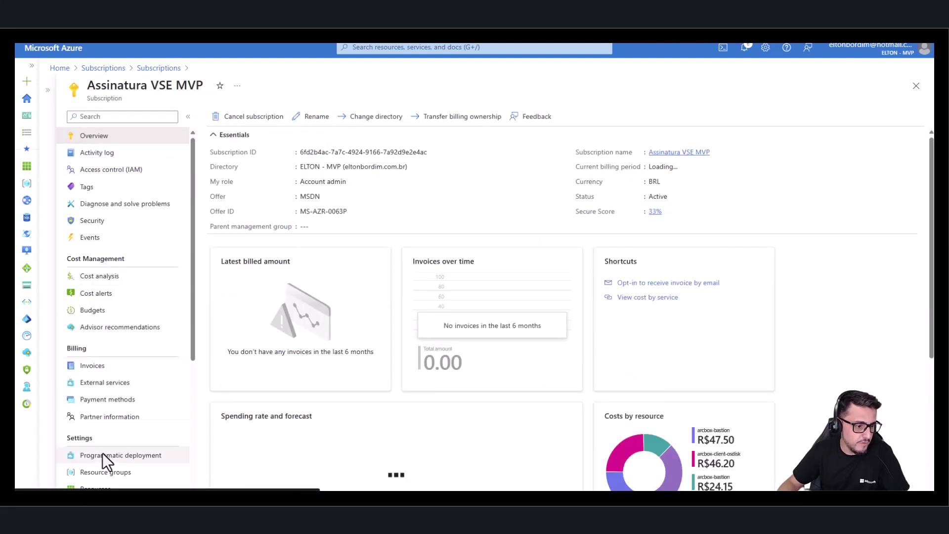
{"action": "left_click", "coordinate": [103, 472]}
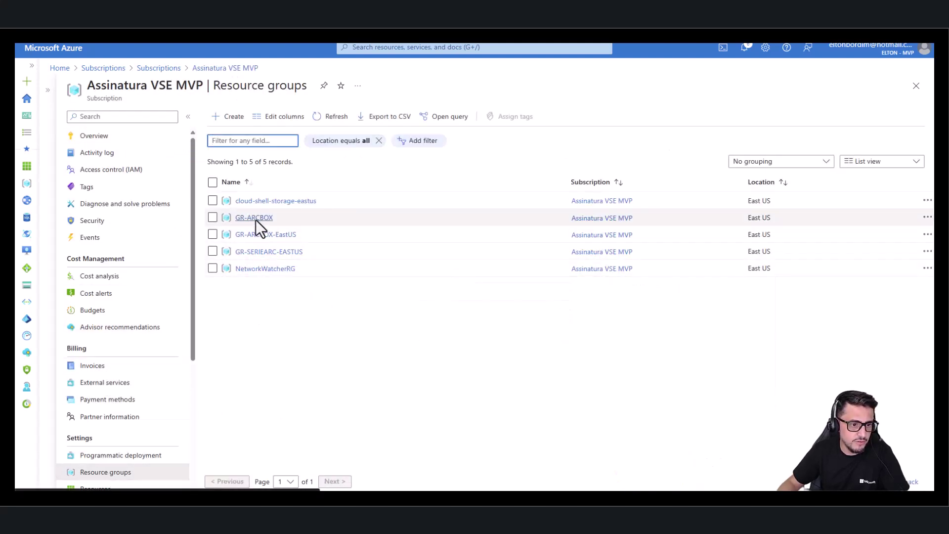
{"action": "left_click", "coordinate": [252, 233]}
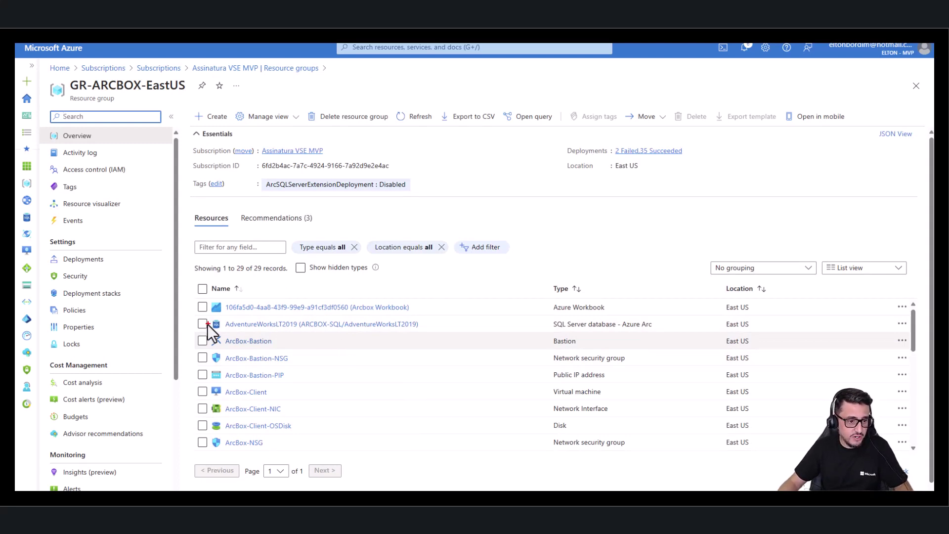
Review the GR-ARCBOX-EastUS resources, examining ArcBox-Client, the Azure Arc SQL, Ubuntu and Windows machines, and the supporting databases and rules
{"action": "left_click_drag", "start_coordinate": [207, 318], "coordinate": [223, 333]}
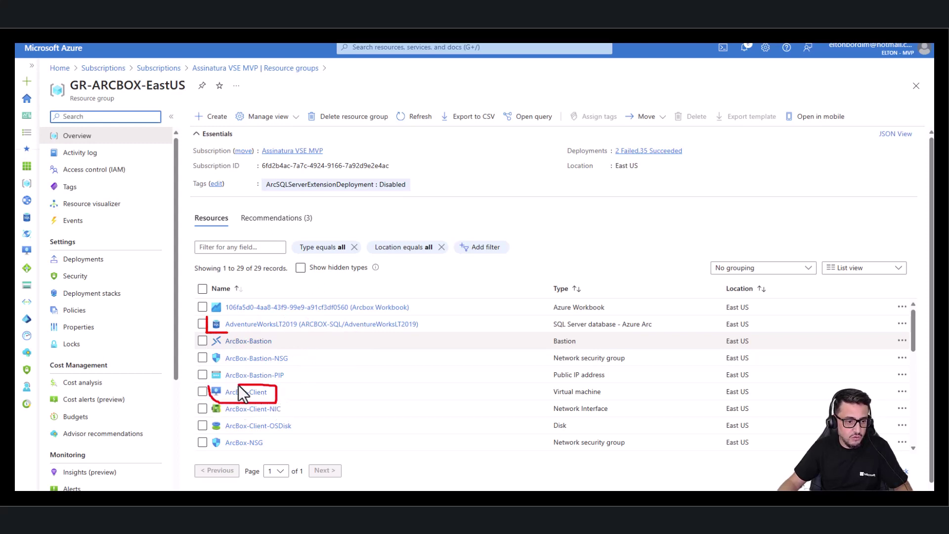
{"action": "key", "text": "Escape"}
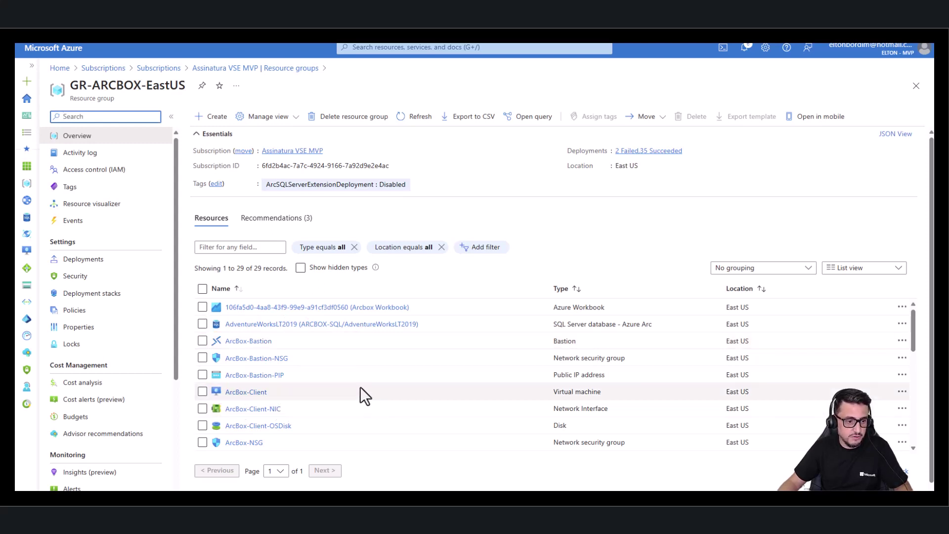
{"action": "scroll", "coordinate": [360, 387], "scroll_direction": "down", "scroll_amount": 5}
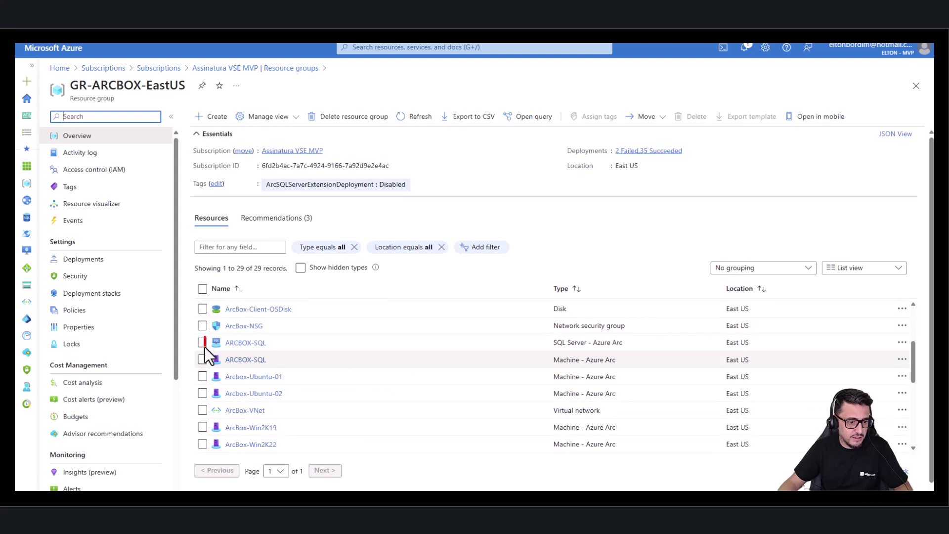
{"action": "mouse_move", "coordinate": [205, 347]}
{"action": "left_mouse_down"}
{"action": "mouse_move", "coordinate": [203, 403]}
{"action": "mouse_move", "coordinate": [296, 402]}
{"action": "left_mouse_up"}
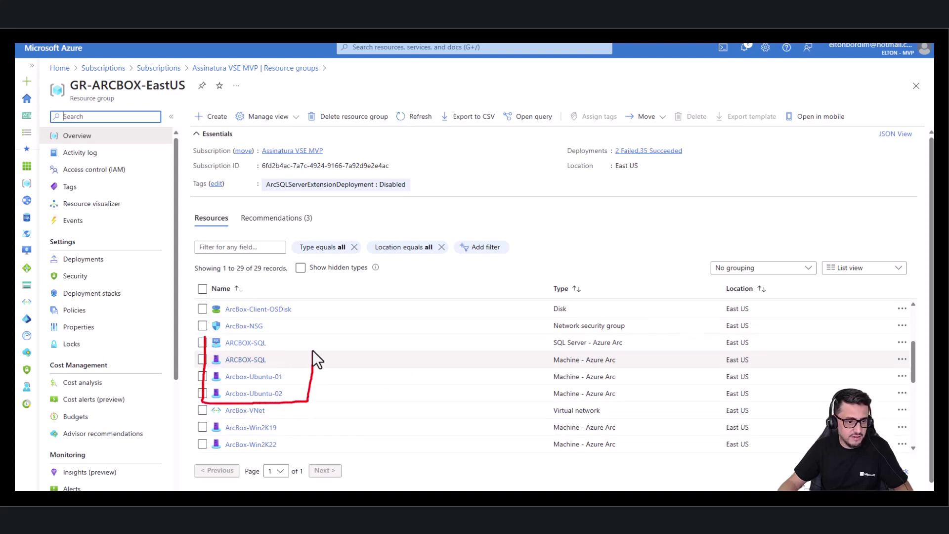
{"action": "mouse_move", "coordinate": [313, 350]}
{"action": "left_mouse_down"}
{"action": "mouse_move", "coordinate": [232, 332]}
{"action": "mouse_move", "coordinate": [289, 337]}
{"action": "left_mouse_up"}
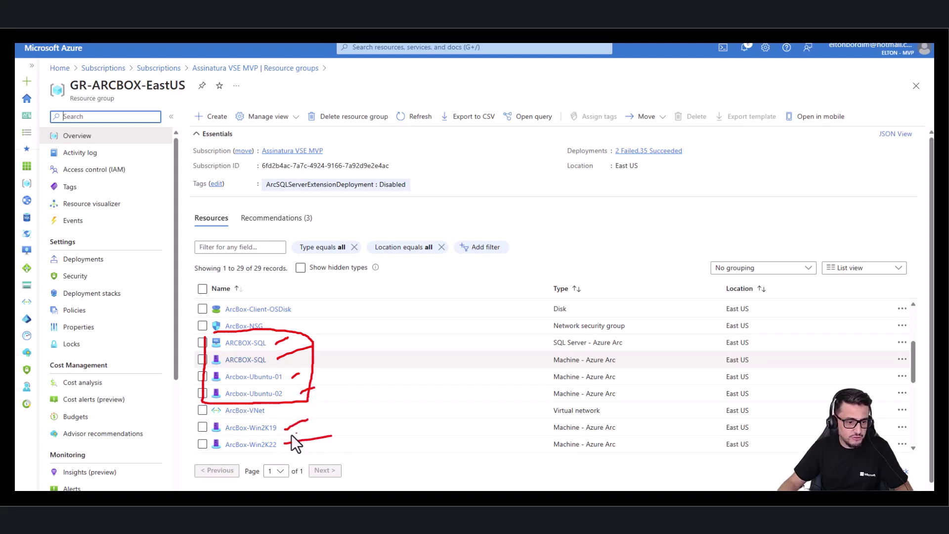
{"action": "key", "text": "Escape"}
{"action": "scroll", "coordinate": [321, 369], "scroll_direction": "down", "scroll_amount": 3}
{"action": "scroll", "coordinate": [337, 371], "scroll_direction": "down", "scroll_amount": 5}
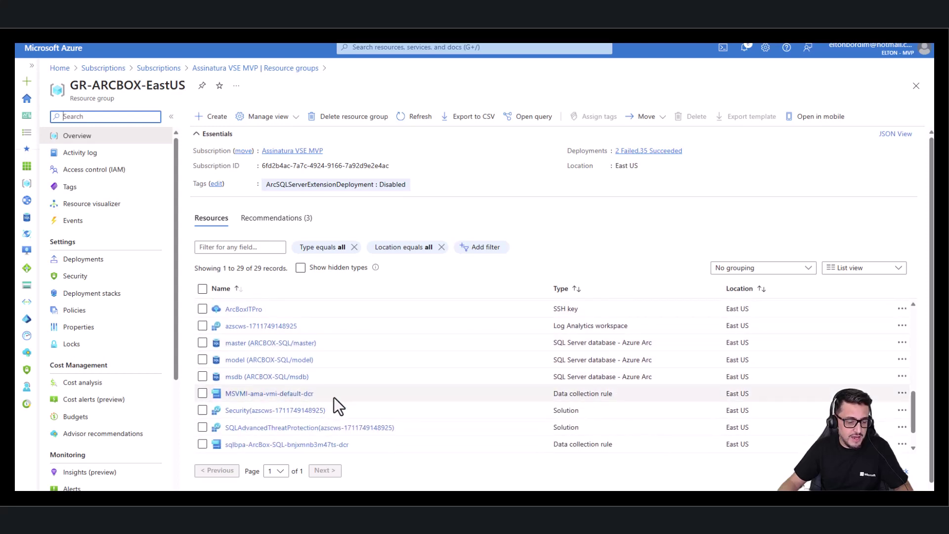
{"action": "scroll", "coordinate": [336, 402], "scroll_direction": "down", "scroll_amount": 2}
{"action": "scroll", "coordinate": [324, 392], "scroll_direction": "up", "scroll_amount": 5}
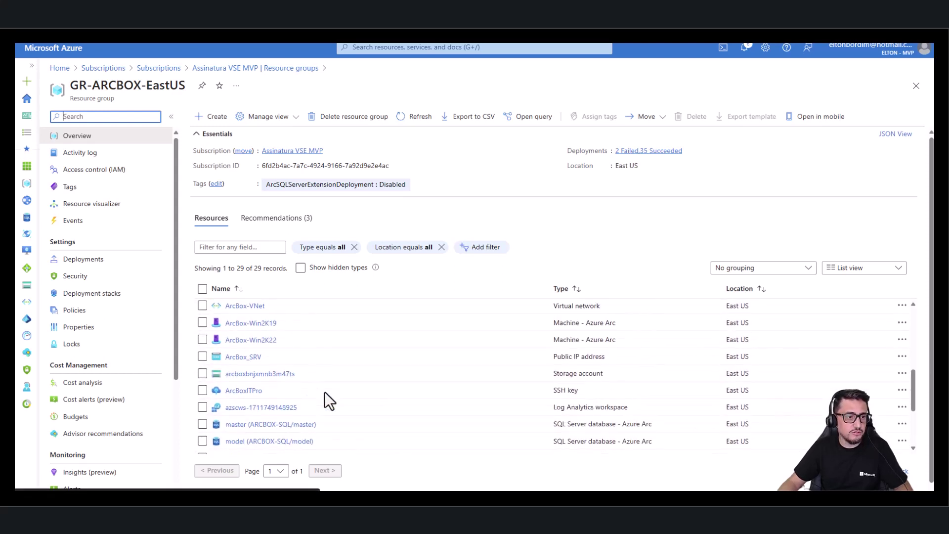
Open the Azure Arc machines list and filter it to only the Assinatura VSE MVP subscription
{"action": "left_click", "coordinate": [373, 48]}
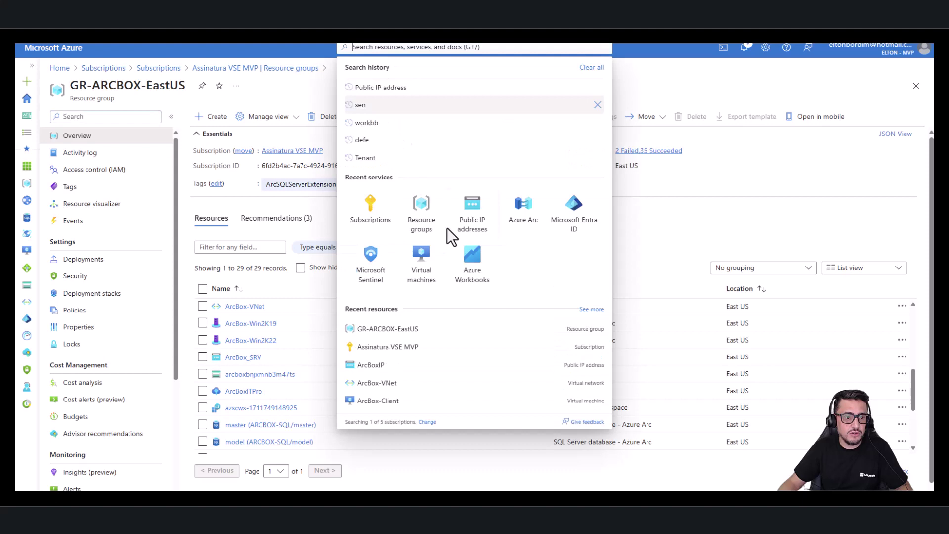
{"action": "left_click", "coordinate": [515, 220]}
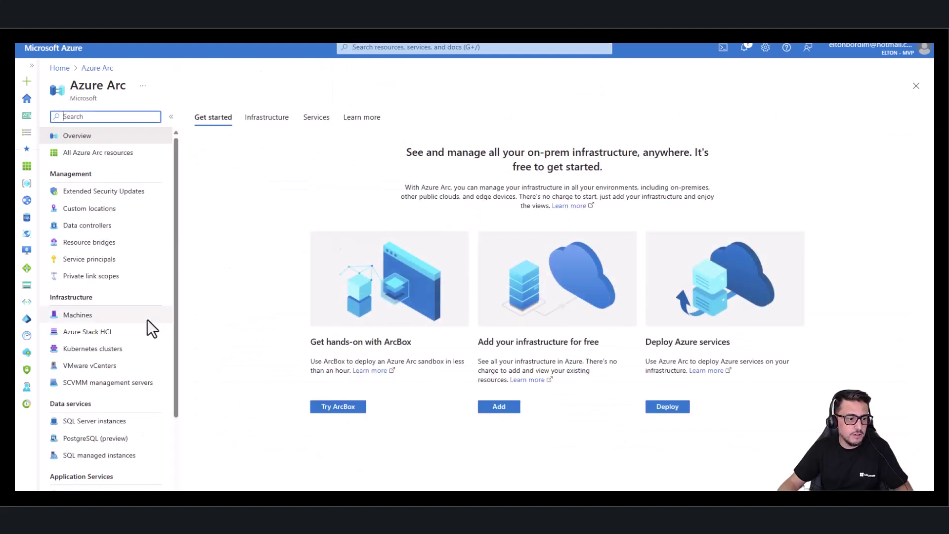
{"action": "left_click", "coordinate": [79, 313]}
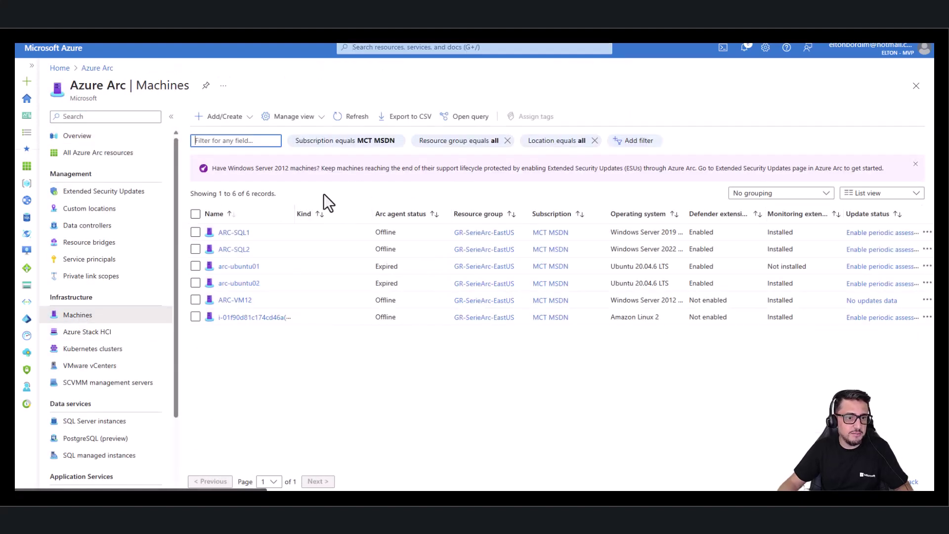
{"action": "left_click", "coordinate": [349, 135]}
{"action": "left_click", "coordinate": [306, 223]}
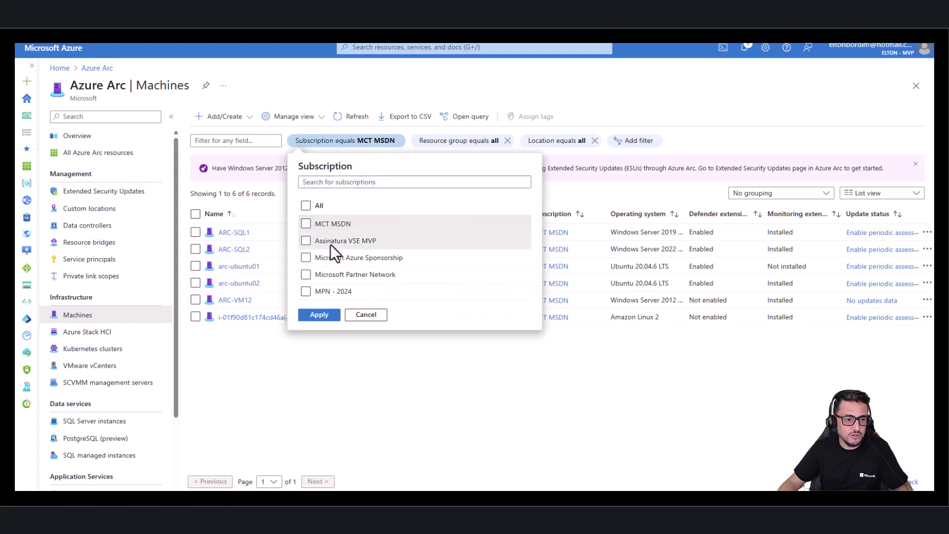
{"action": "left_click", "coordinate": [305, 241]}
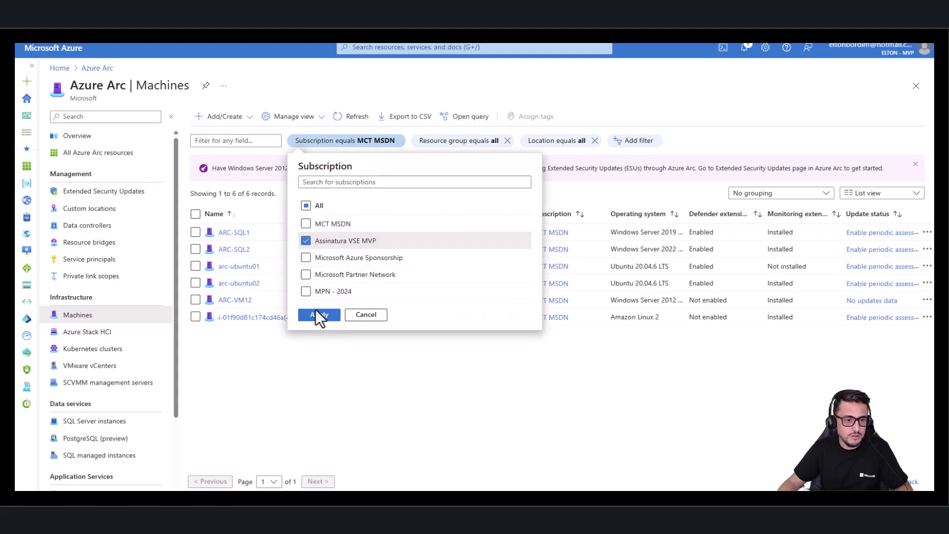
{"action": "left_click", "coordinate": [315, 312]}
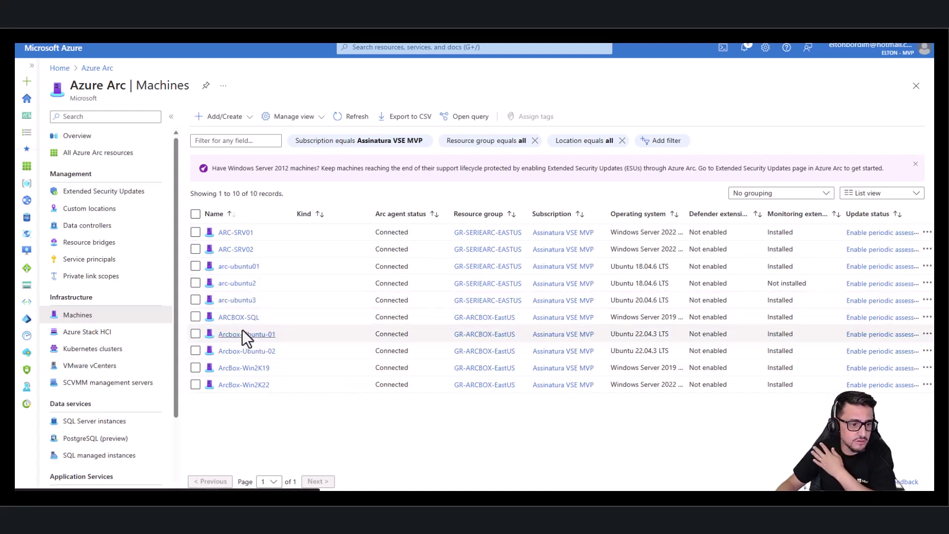
Select the machines ARCBOX-SQL, Arcbox-Ubuntu-01, Arcbox-Ubuntu-02, ArcBox-Win2K19 and ArcBox-Win2K22 in the list
{"action": "left_click", "coordinate": [196, 317]}
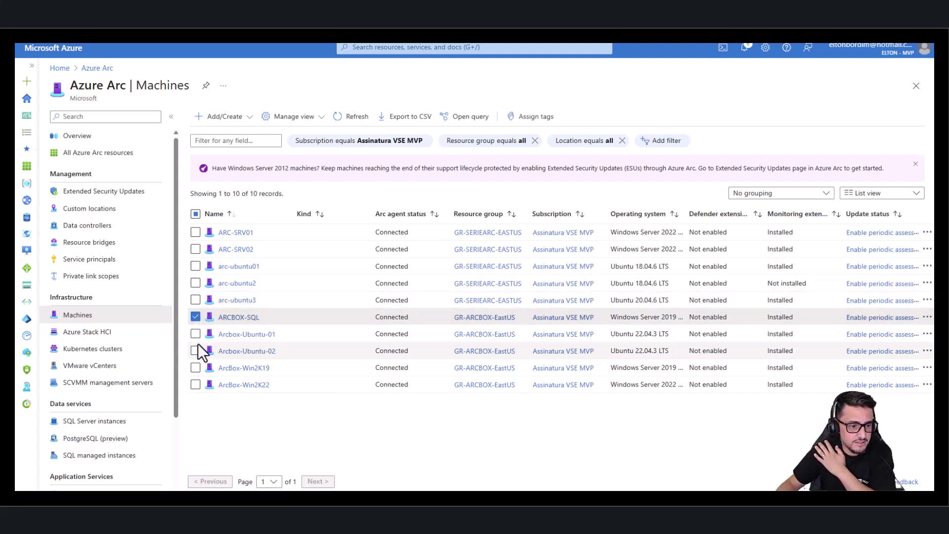
{"action": "left_click", "coordinate": [196, 337]}
{"action": "left_click", "coordinate": [197, 352]}
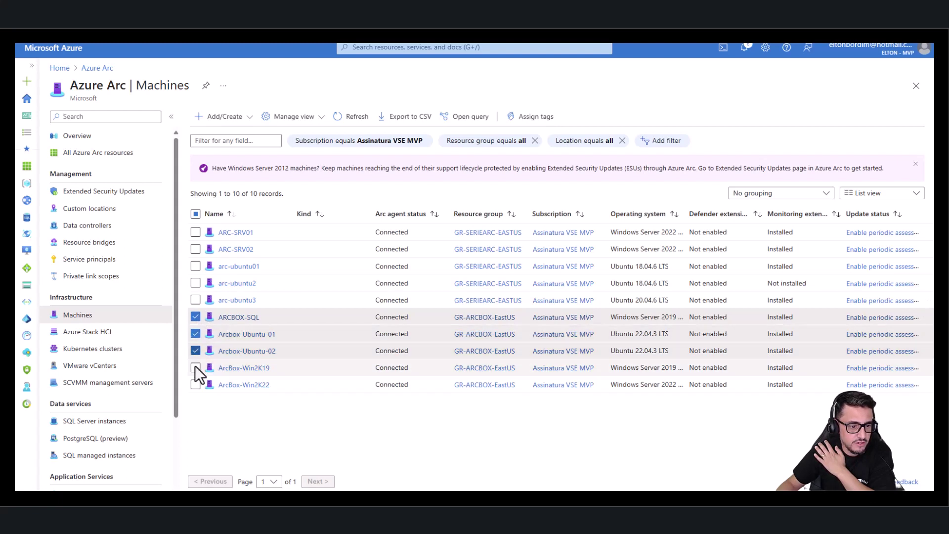
{"action": "left_click", "coordinate": [195, 368]}
{"action": "left_click", "coordinate": [195, 386]}
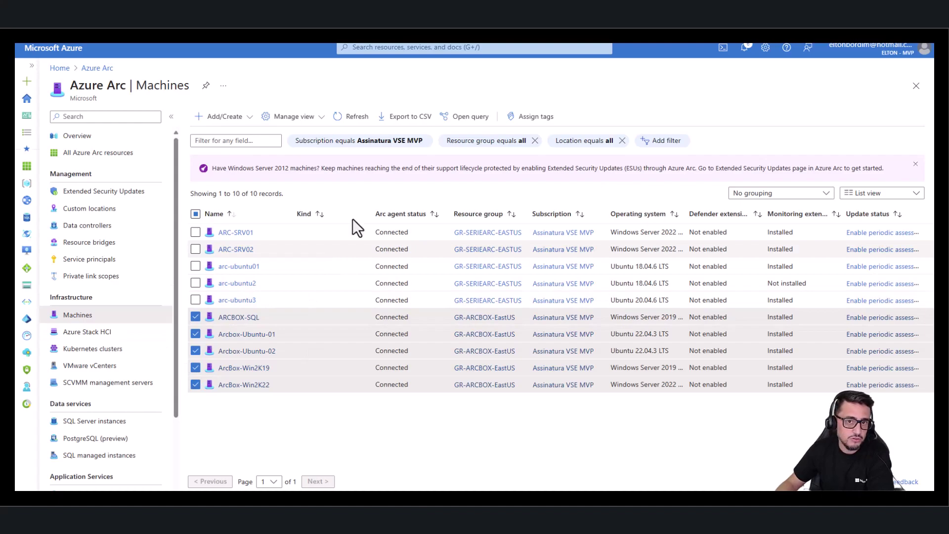
Switch to the ArcBox for IT Pros documentation and compare the machines with its Azure Arc-enabled servers diagram
{"action": "key", "text": "ctrl+Tab"}
{"action": "scroll", "coordinate": [654, 274], "scroll_direction": "up", "scroll_amount": 20}
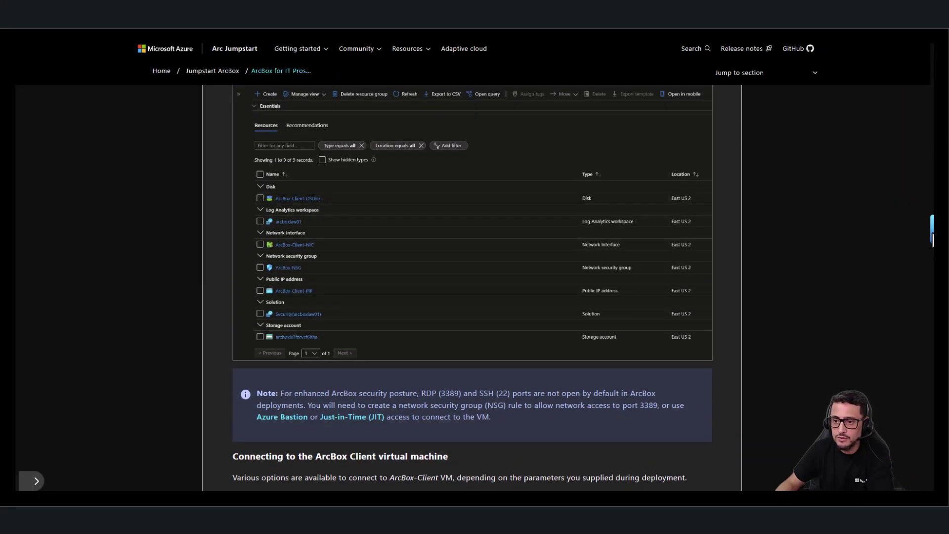
{"action": "scroll", "coordinate": [654, 274], "scroll_direction": "up", "scroll_amount": 15}
{"action": "scroll", "coordinate": [630, 249], "scroll_direction": "up", "scroll_amount": 5}
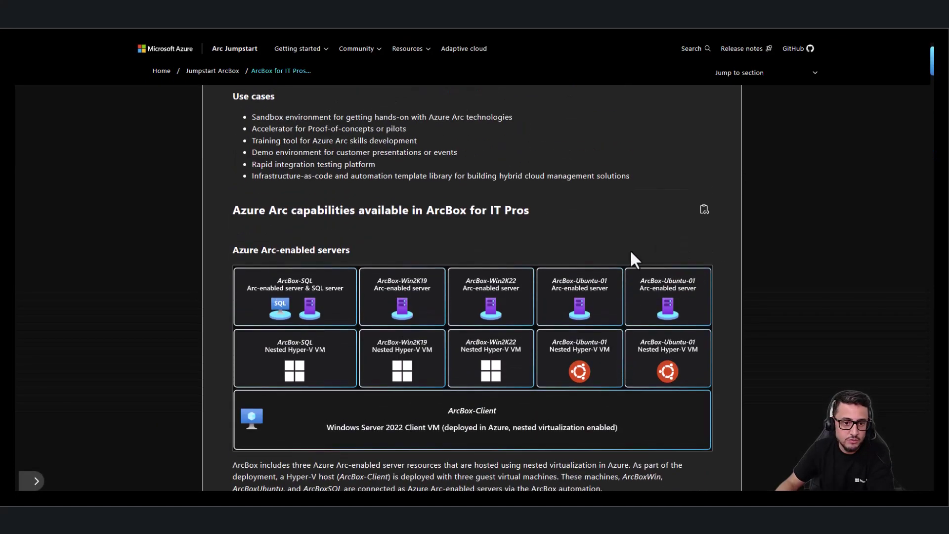
{"action": "scroll", "coordinate": [615, 260], "scroll_direction": "down", "scroll_amount": 5}
{"action": "scroll", "coordinate": [594, 265], "scroll_direction": "up", "scroll_amount": 8}
{"action": "scroll", "coordinate": [308, 270], "scroll_direction": "down", "scroll_amount": 3}
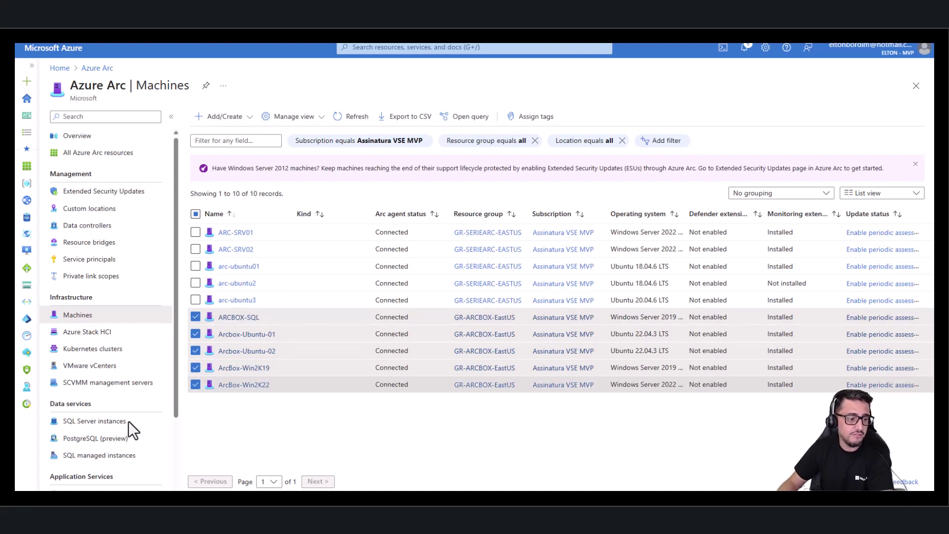
In Azure Arc, list the SQL Server instances, check the mode of ARCBOX-SQL and open that instance
{"action": "scroll", "coordinate": [93, 416], "scroll_direction": "down", "scroll_amount": 2}
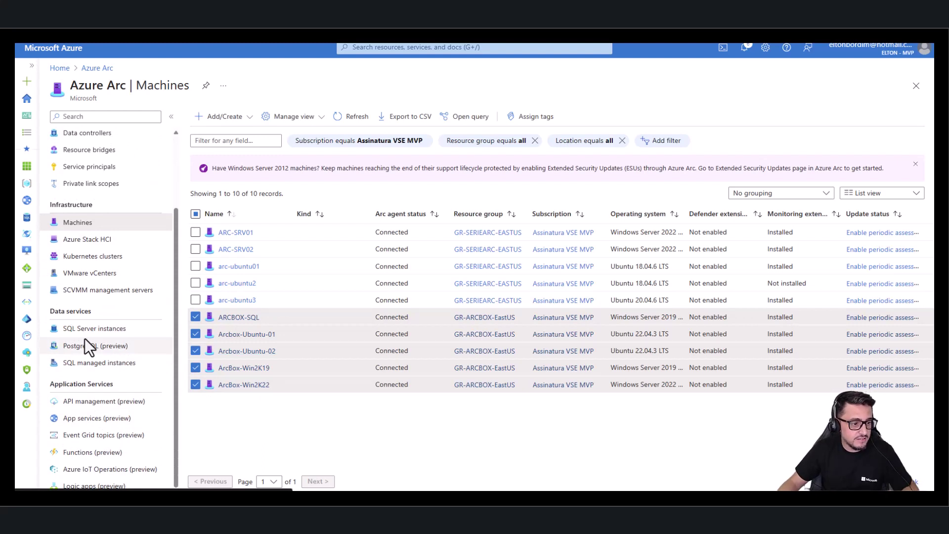
{"action": "left_click", "coordinate": [89, 330]}
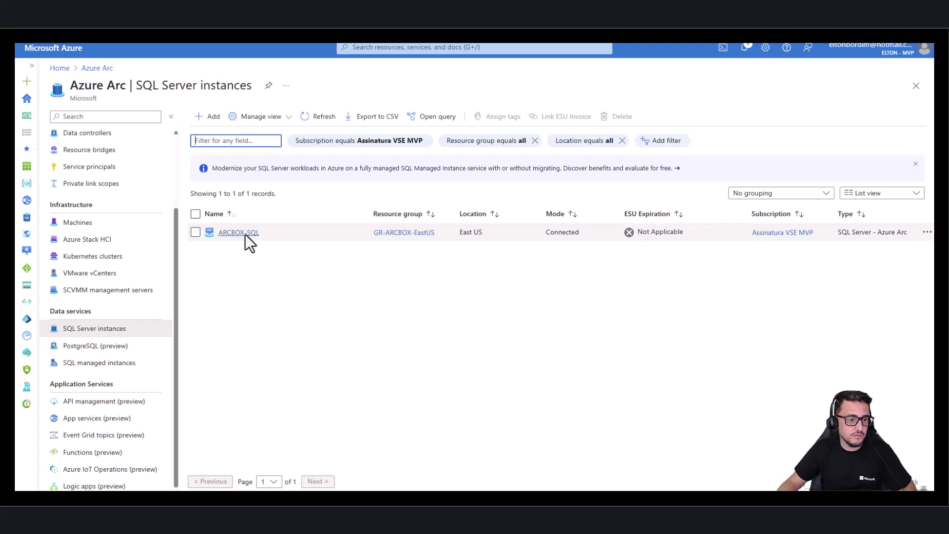
{"action": "left_click_drag", "start_coordinate": [550, 234], "coordinate": [579, 234]}
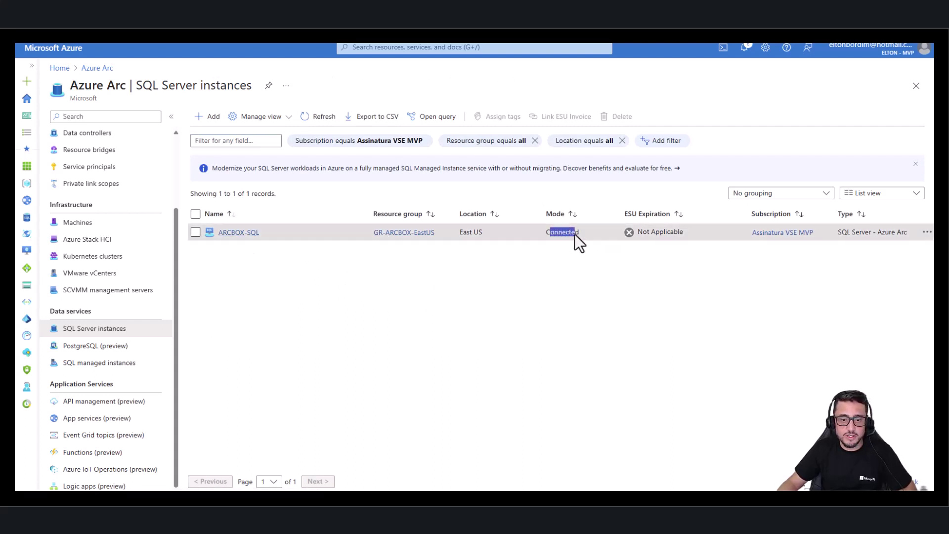
{"action": "left_click", "coordinate": [238, 232]}
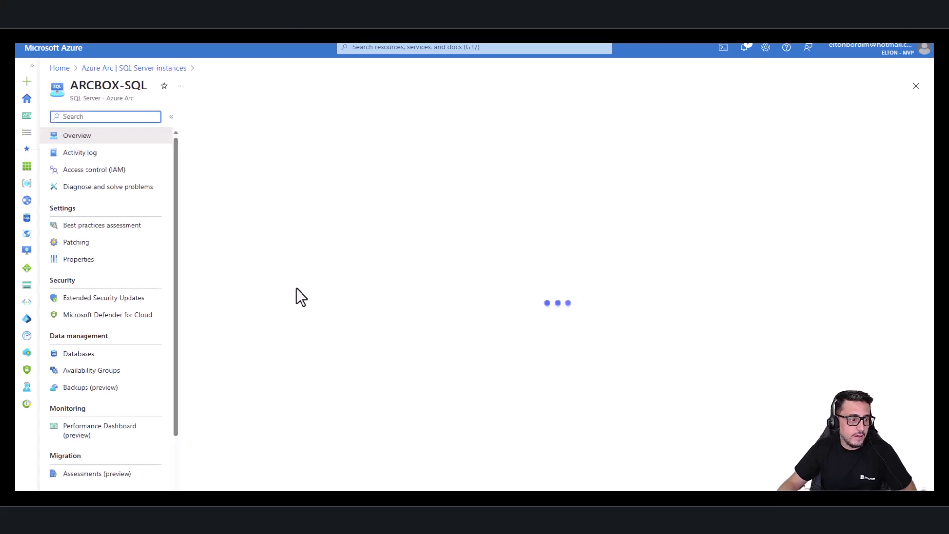
Review ARCBOX-SQL's best practices assessment results, its Microsoft Defender for Cloud page and its databases
{"action": "left_click", "coordinate": [96, 230]}
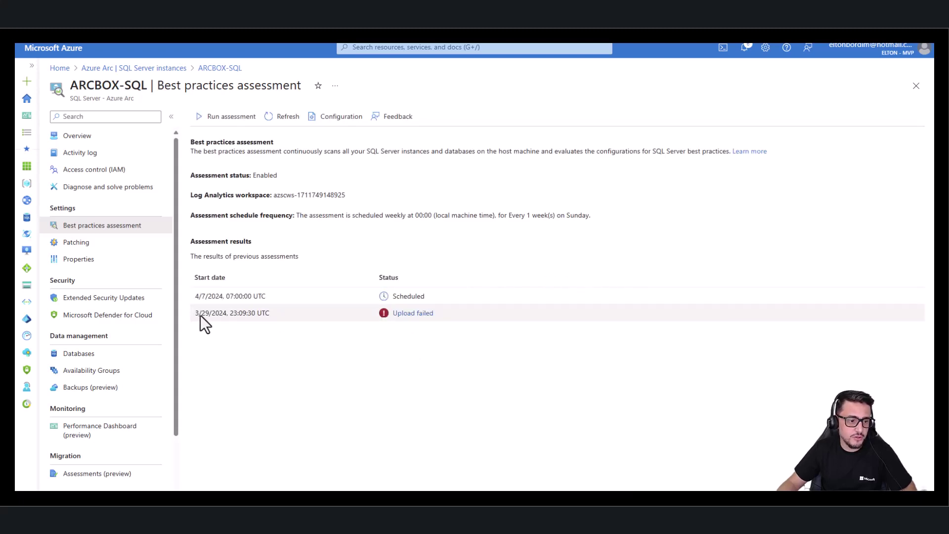
{"action": "left_click_drag", "start_coordinate": [196, 314], "coordinate": [207, 314]}
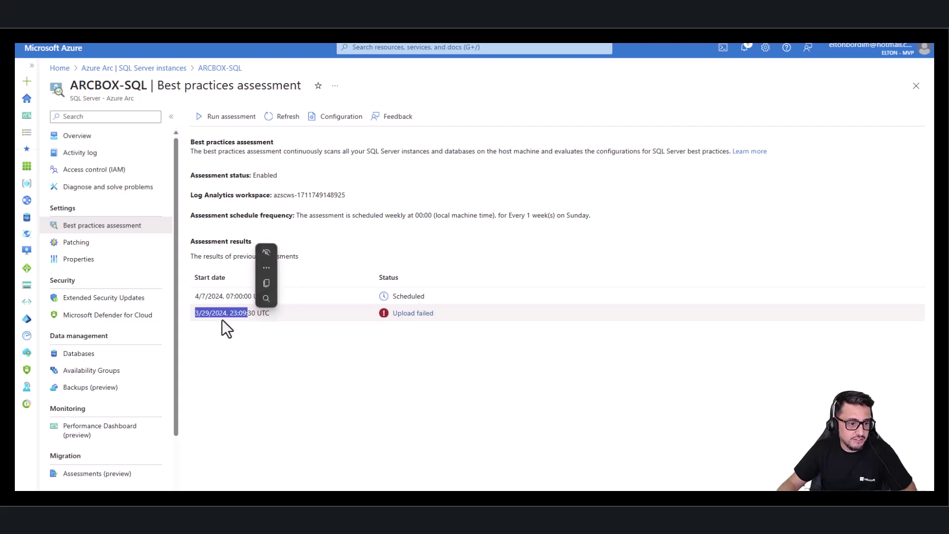
{"action": "left_click", "coordinate": [204, 316]}
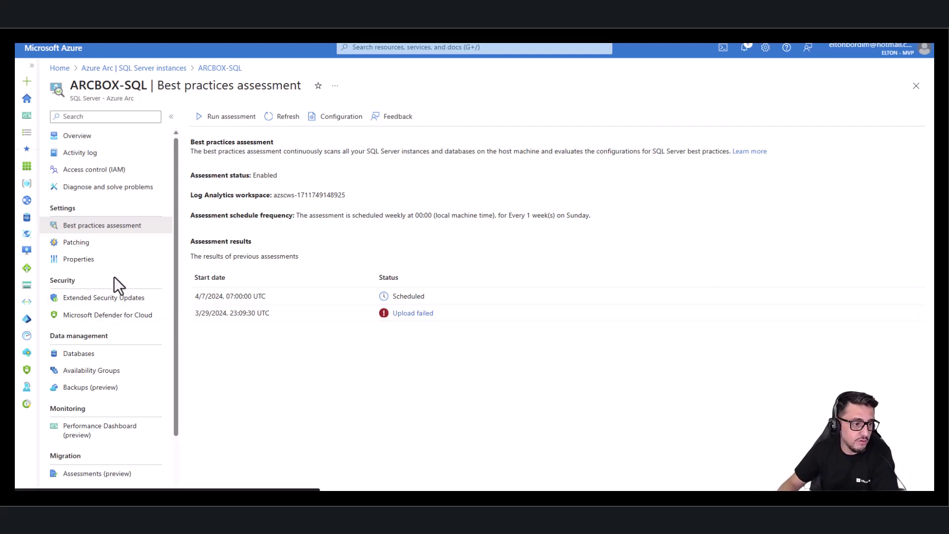
{"action": "scroll", "coordinate": [115, 281], "scroll_direction": "down", "scroll_amount": 2}
{"action": "scroll", "coordinate": [97, 230], "scroll_direction": "up", "scroll_amount": 2}
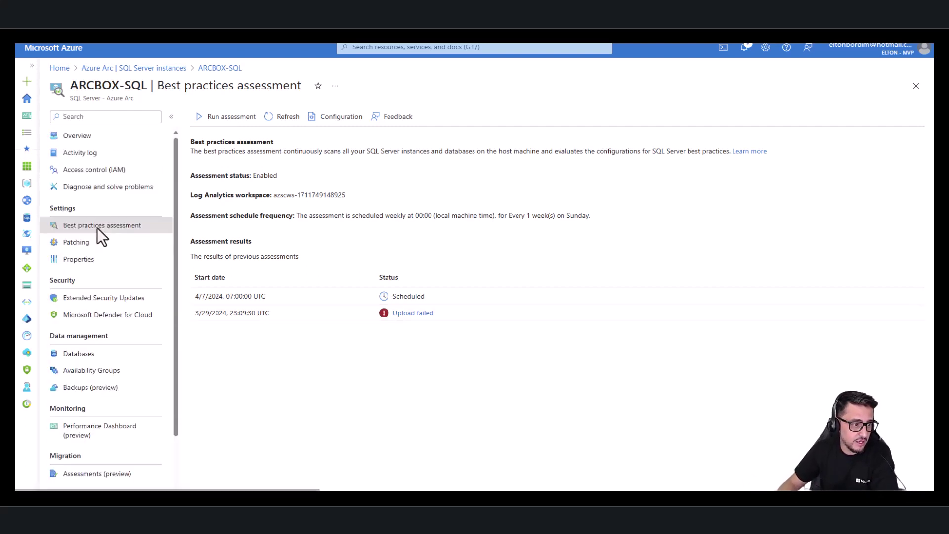
{"action": "left_click", "coordinate": [112, 320]}
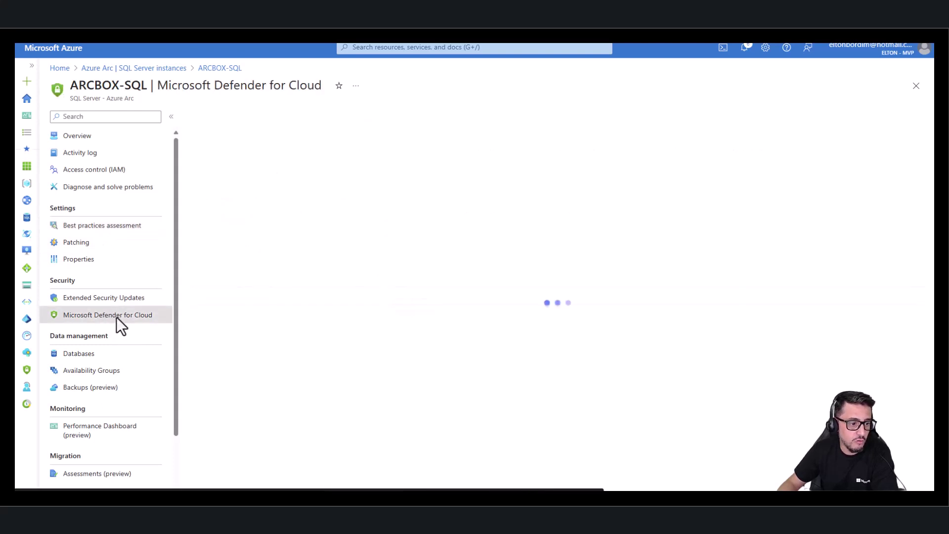
{"action": "left_click", "coordinate": [91, 355]}
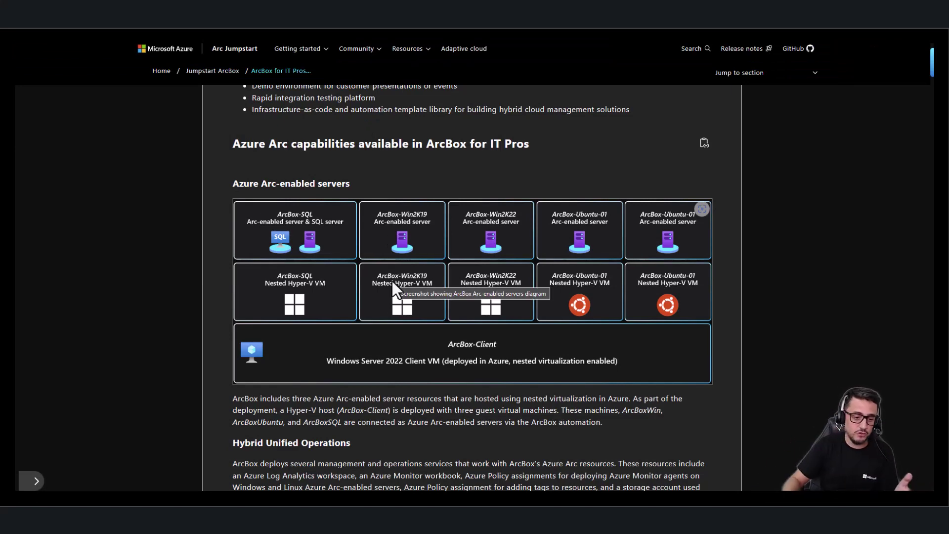
Switch back to the Azure portal, open the Azure Arc overview and choose its Try ArcBox option
{"action": "key", "text": "alt+Tab"}
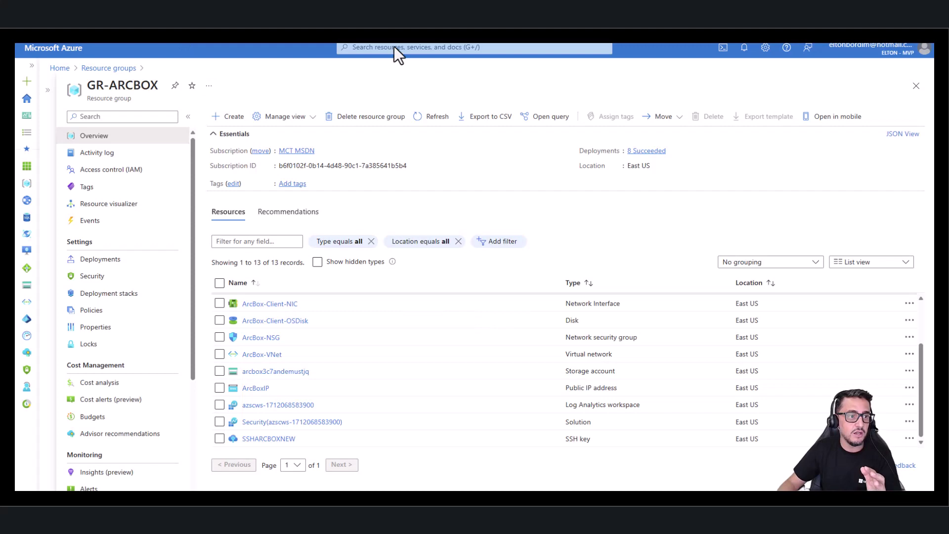
{"action": "left_click", "coordinate": [396, 48]}
{"action": "left_click", "coordinate": [423, 210]}
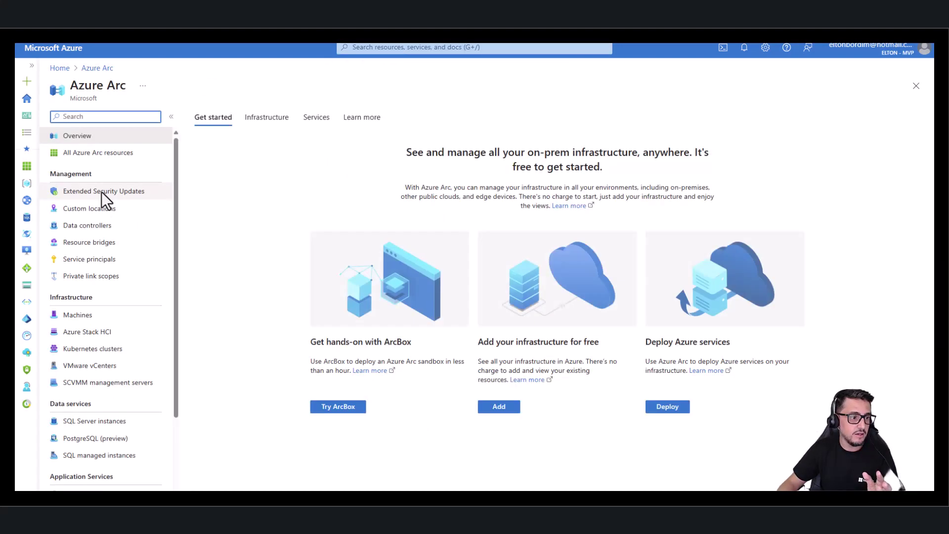
{"action": "left_click", "coordinate": [342, 406]}
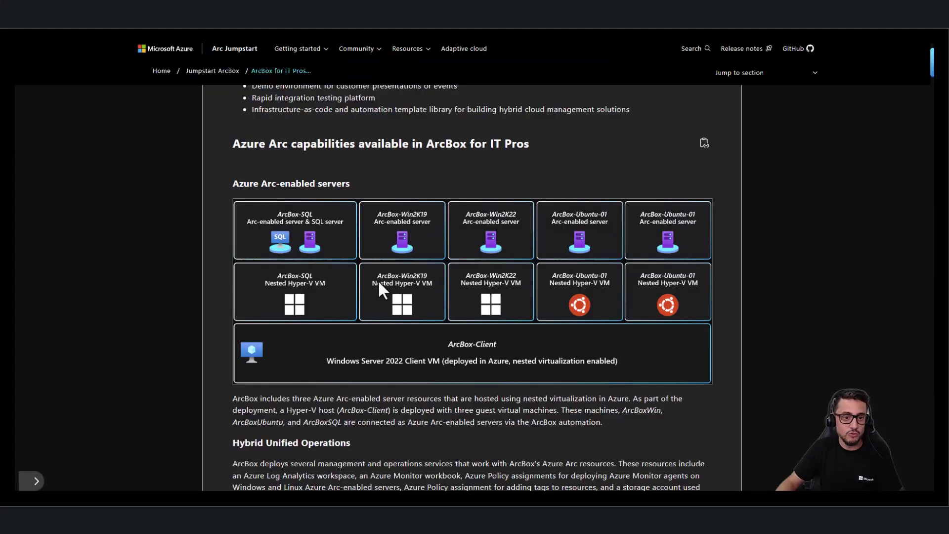
Review the deployment options in the ArcBox for IT Pros documentation: Azure portal, ARM template via Azure CLI, Bicep and Terraform
{"action": "scroll", "coordinate": [404, 310], "scroll_direction": "down", "scroll_amount": 10}
{"action": "scroll", "coordinate": [396, 314], "scroll_direction": "up", "scroll_amount": 5}
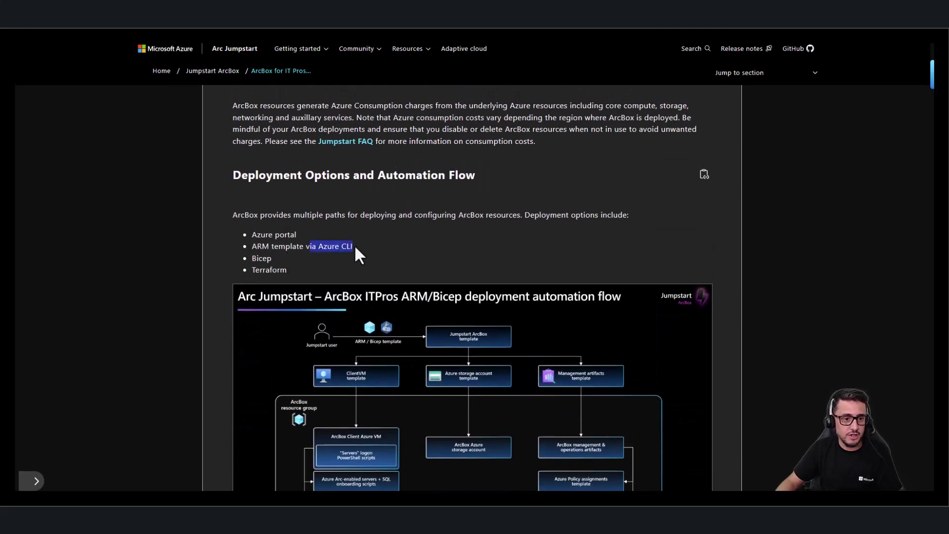
{"action": "left_click_drag", "start_coordinate": [265, 271], "coordinate": [298, 271]}
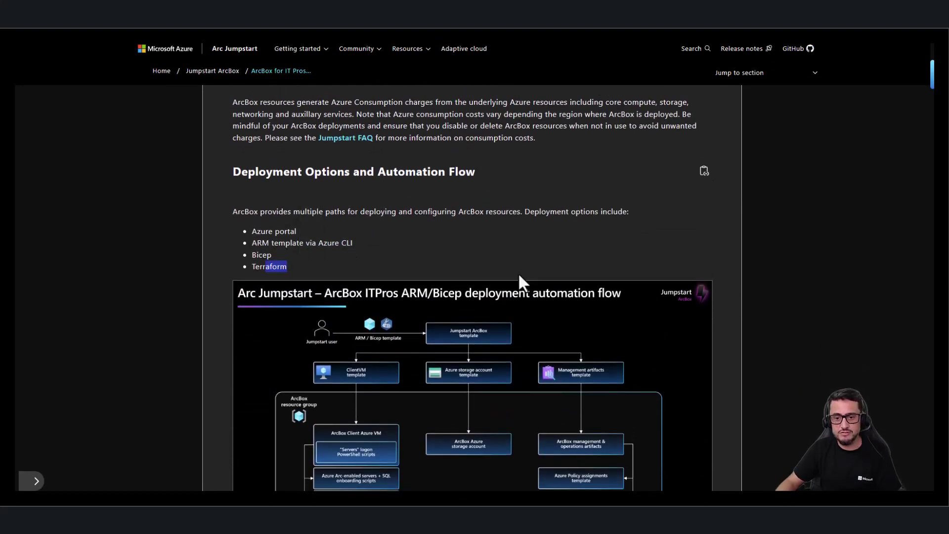
{"action": "scroll", "coordinate": [518, 272], "scroll_direction": "up", "scroll_amount": 2}
Browse the available Jumpstart ArcBox flavors and open the ArcBox for DataOps documentation page
{"action": "left_click", "coordinate": [308, 49]}
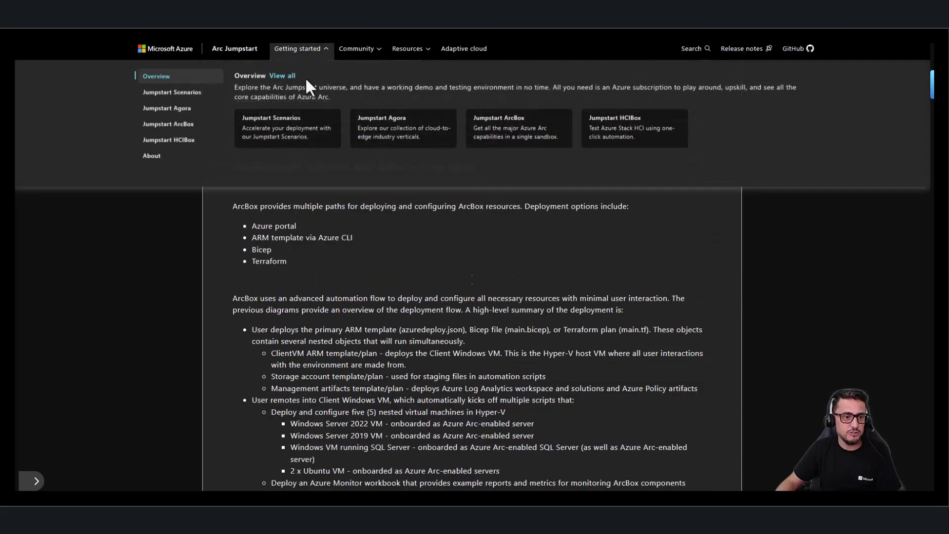
{"action": "left_click", "coordinate": [184, 123]}
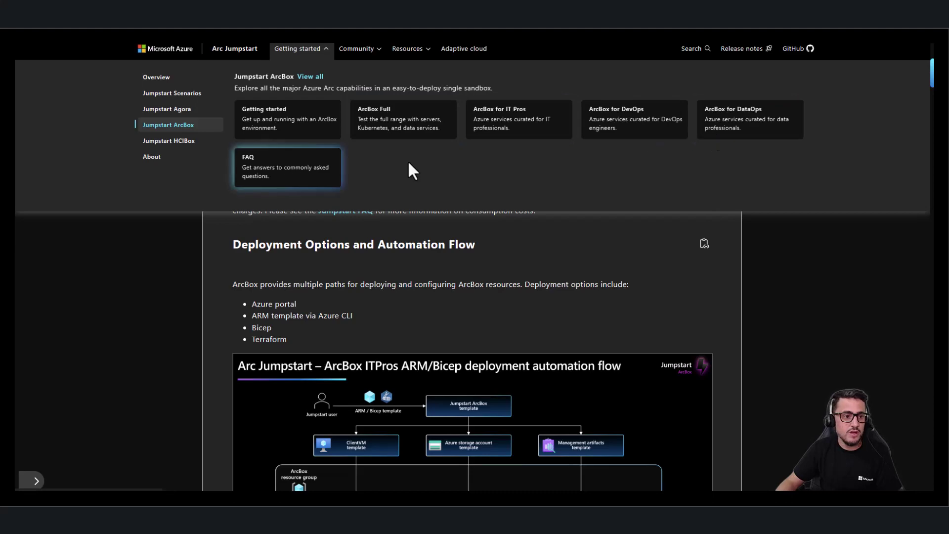
{"action": "scroll", "coordinate": [568, 195], "scroll_direction": "down", "scroll_amount": 1}
{"action": "scroll", "coordinate": [498, 279], "scroll_direction": "up", "scroll_amount": 3}
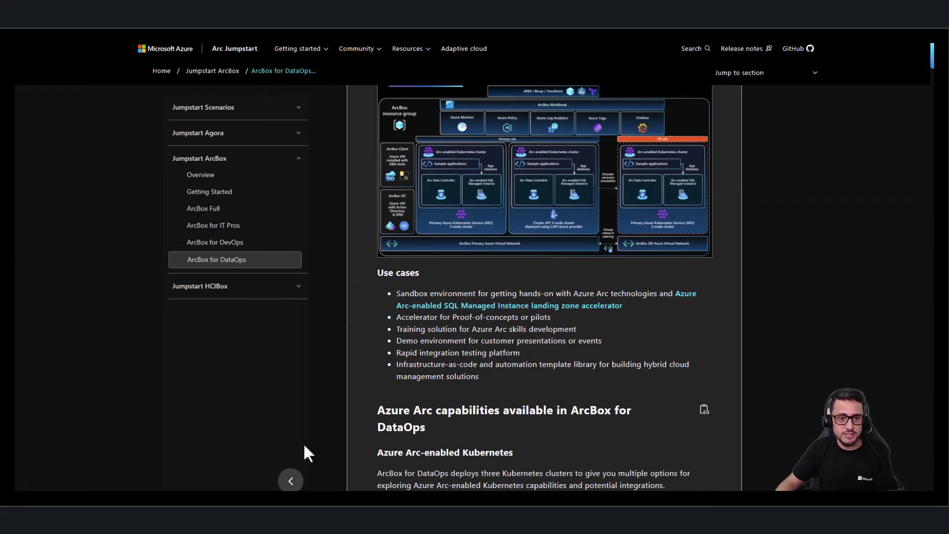
Collapse the documentation's side navigation and examine the ArcBox DataOps architecture diagram
{"action": "left_click", "coordinate": [291, 481]}
{"action": "scroll", "coordinate": [591, 357], "scroll_direction": "up", "scroll_amount": 3}
{"action": "scroll", "coordinate": [590, 356], "scroll_direction": "down", "scroll_amount": 1}
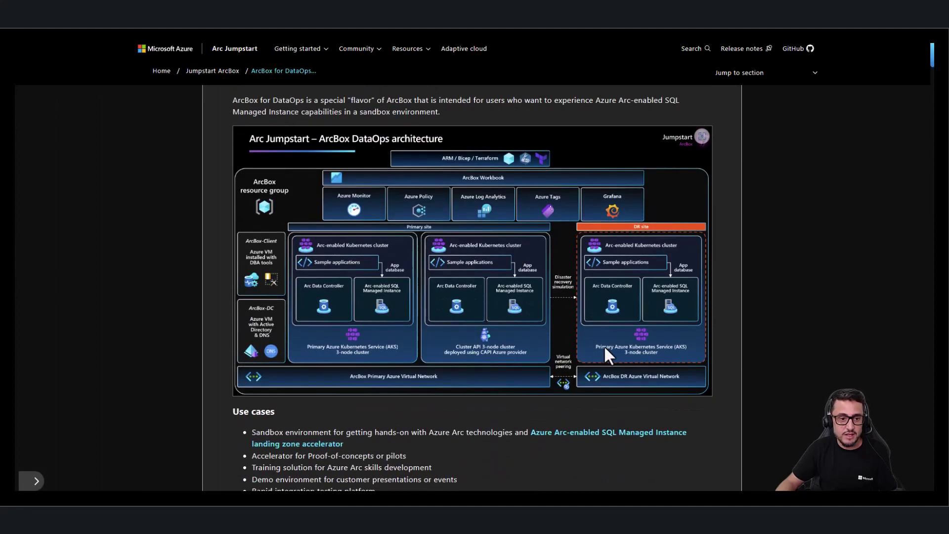
{"action": "scroll", "coordinate": [603, 346], "scroll_direction": "up", "scroll_amount": 2}
{"action": "scroll", "coordinate": [687, 320], "scroll_direction": "down", "scroll_amount": 1}
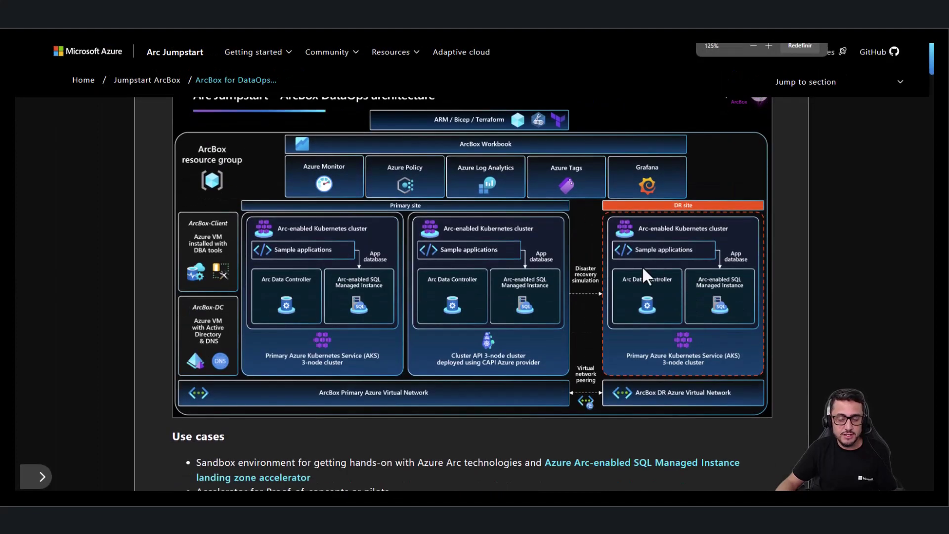